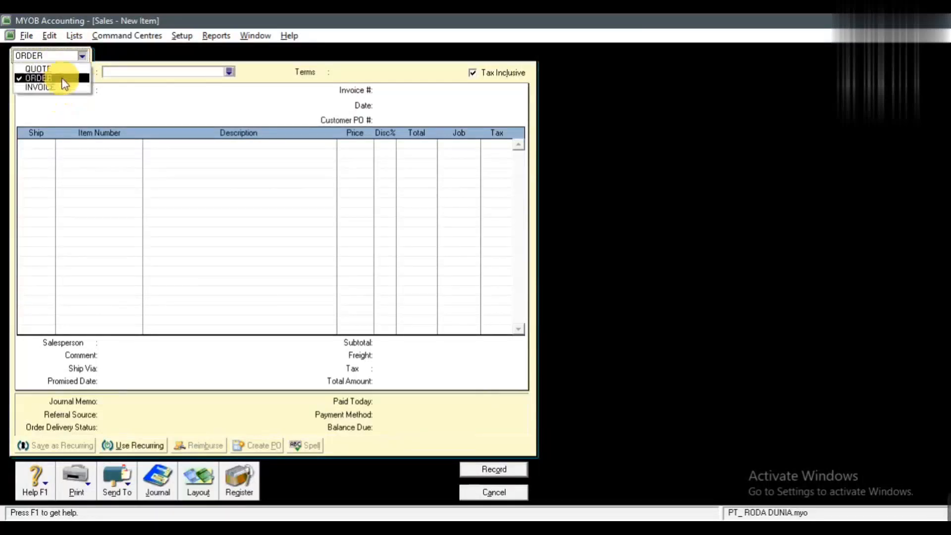
Set the sale type to ORDER and select the customer named in the 06/01/2021 order on the transaction slide.
{"action": "left_click", "coordinate": [52, 77]}
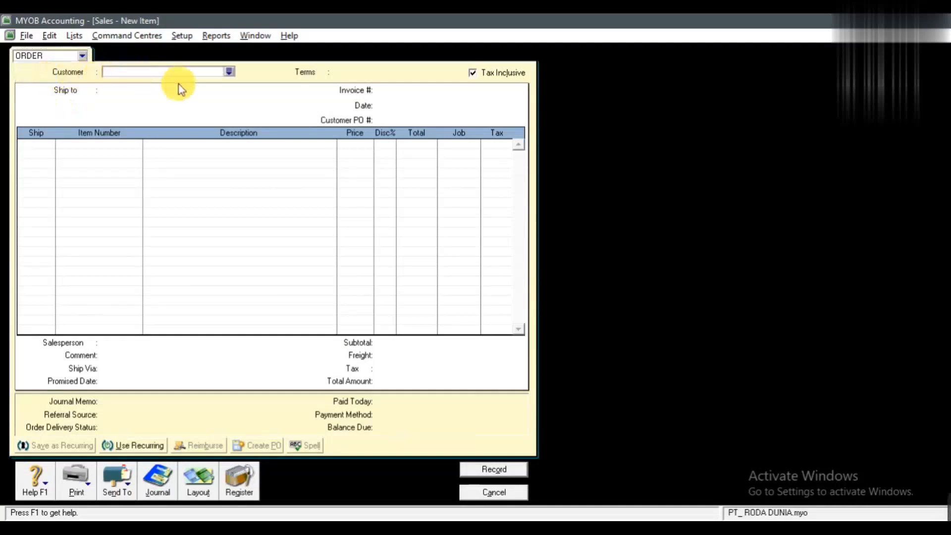
{"action": "left_click", "coordinate": [231, 73]}
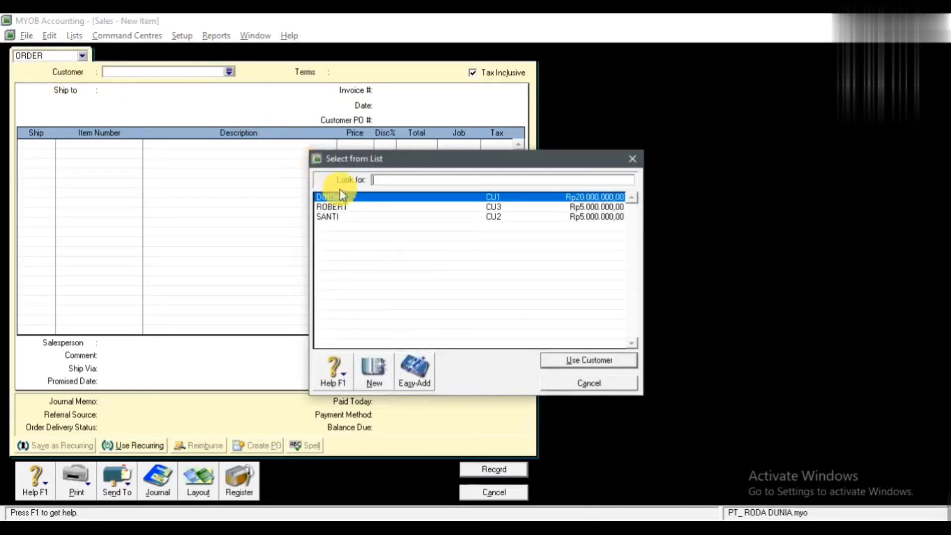
{"action": "key", "text": "alt+Tab"}
{"action": "key", "text": "alt+Tab"}
{"action": "key", "text": "alt+Tab"}
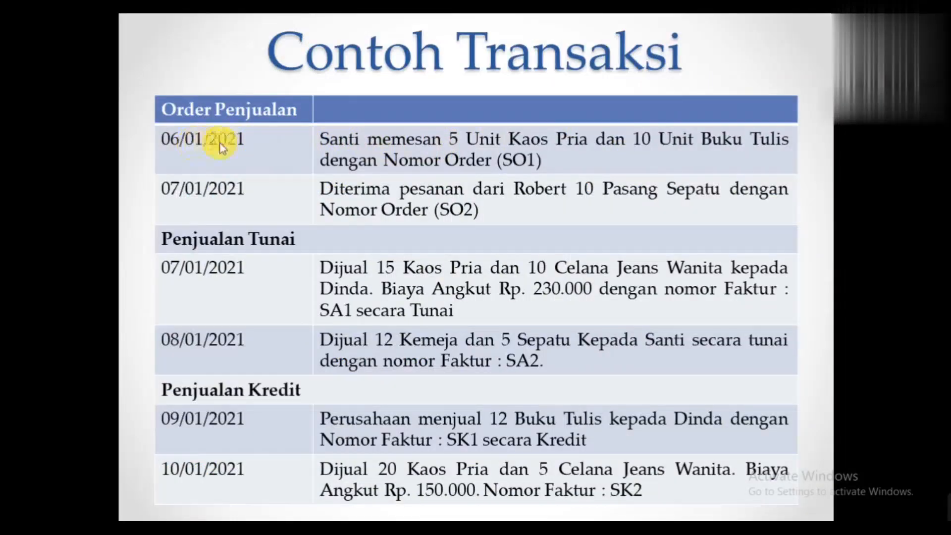
{"action": "key", "text": "alt+Tab"}
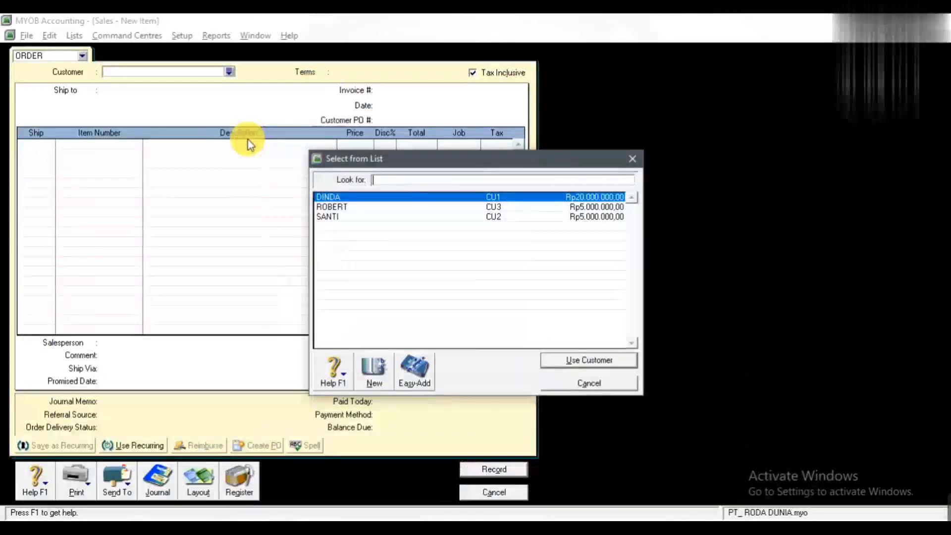
{"action": "left_click", "coordinate": [351, 218]}
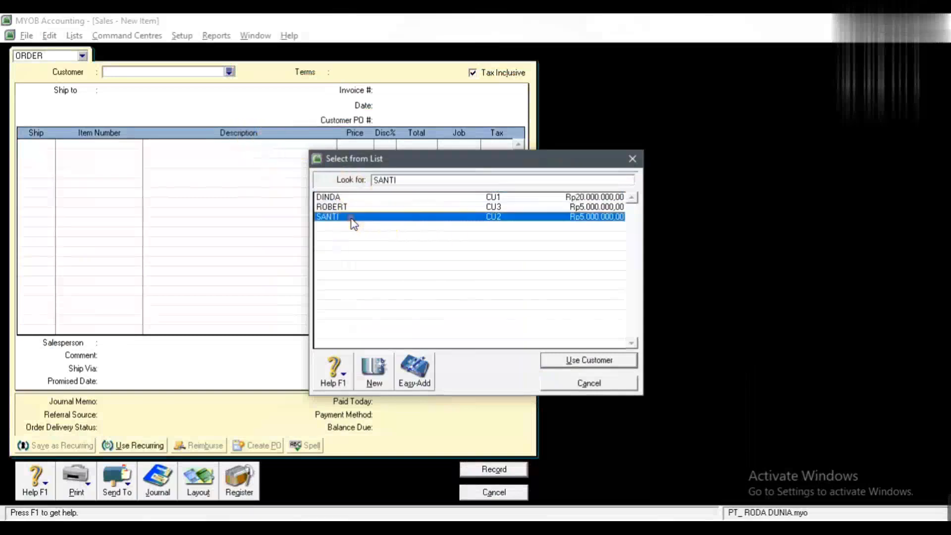
{"action": "left_click", "coordinate": [598, 359]}
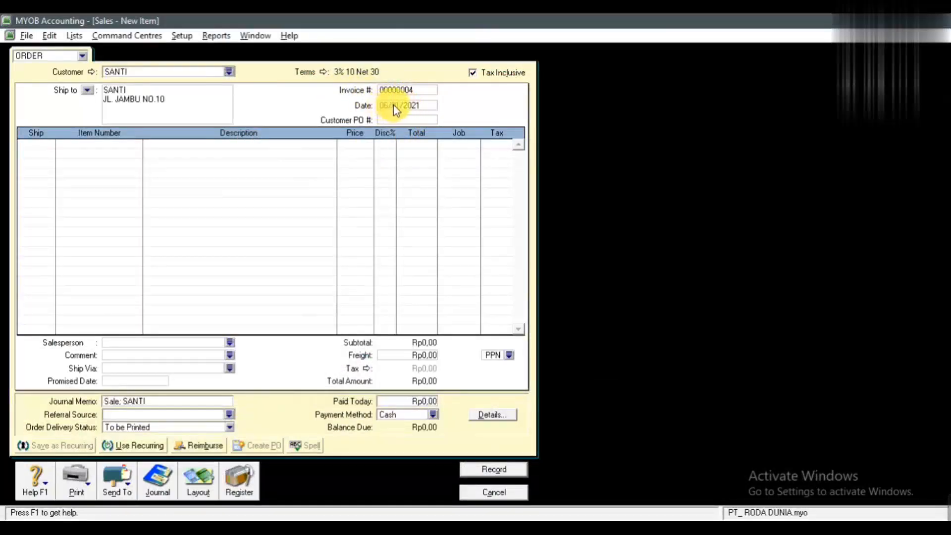
Enter the sales order number from the transaction slide as the invoice number and fill in the customer PO number.
{"action": "left_click", "coordinate": [420, 106]}
{"action": "left_click", "coordinate": [425, 94]}
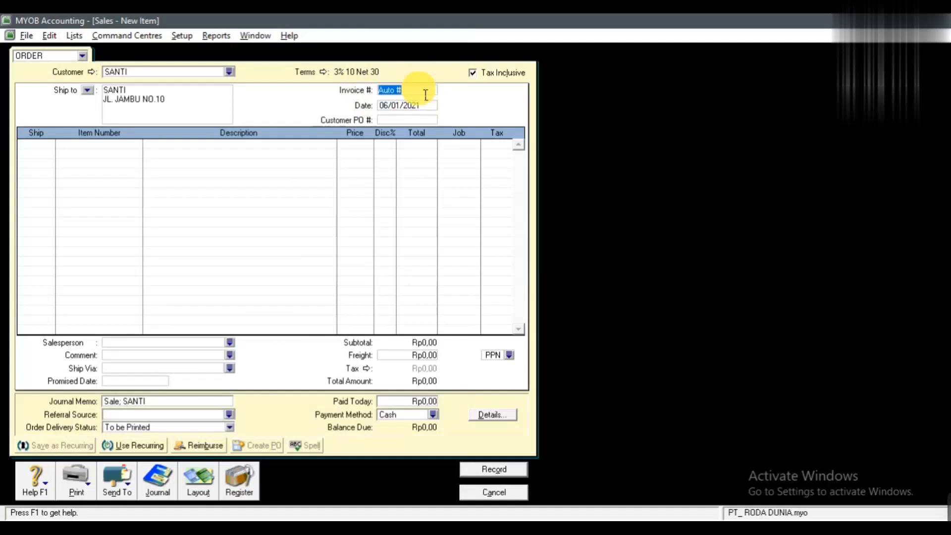
{"action": "key", "text": "alt+Tab"}
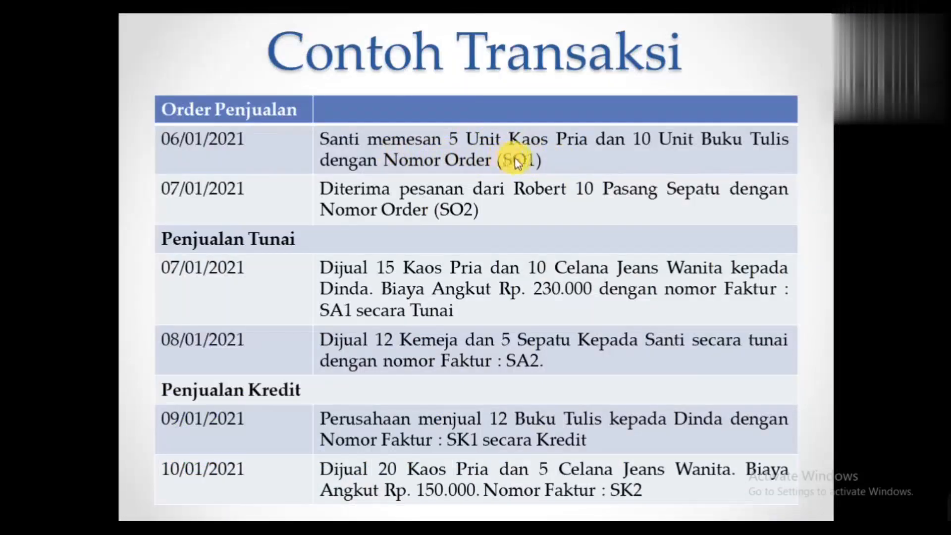
{"action": "key", "text": "alt+Tab"}
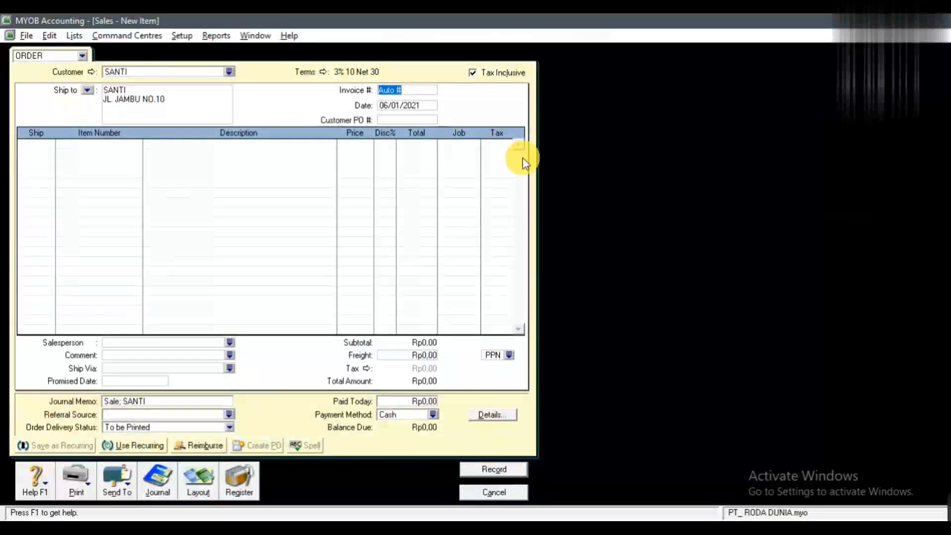
{"action": "type", "text": "SO"}
{"action": "type", "text": "1"}
{"action": "key", "text": "Tab"}
{"action": "key", "text": "Tab"}
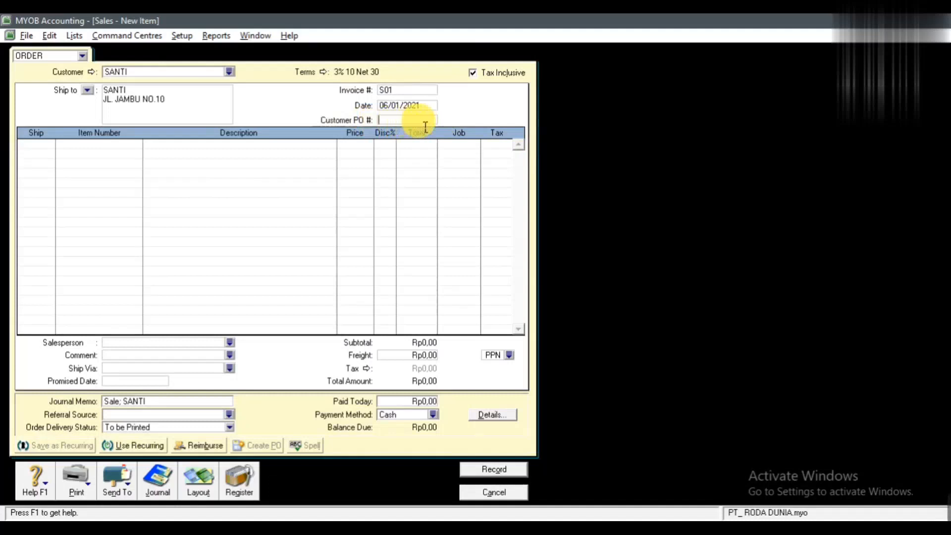
{"action": "type", "text": "001"}
Add a first order line for 5 units of item P4, KAOS PRIA, as listed on the transaction slide.
{"action": "left_click", "coordinate": [42, 145]}
{"action": "left_click", "coordinate": [43, 147]}
{"action": "left_click", "coordinate": [37, 142]}
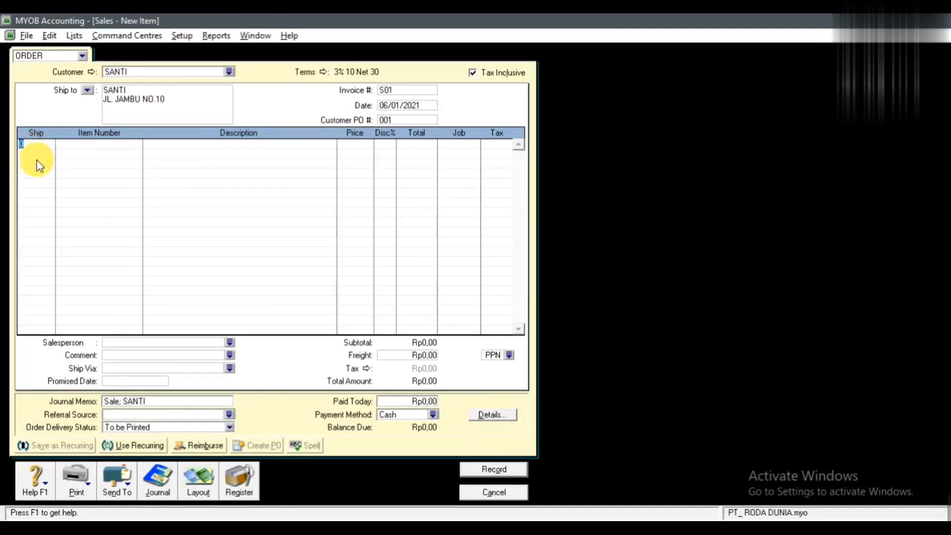
{"action": "key", "text": "alt+Tab"}
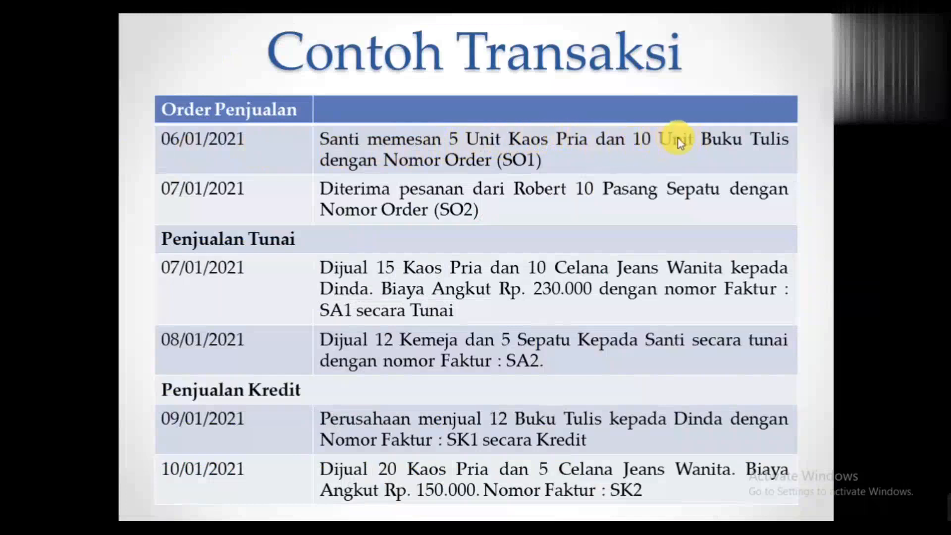
{"action": "key", "text": "alt+Tab"}
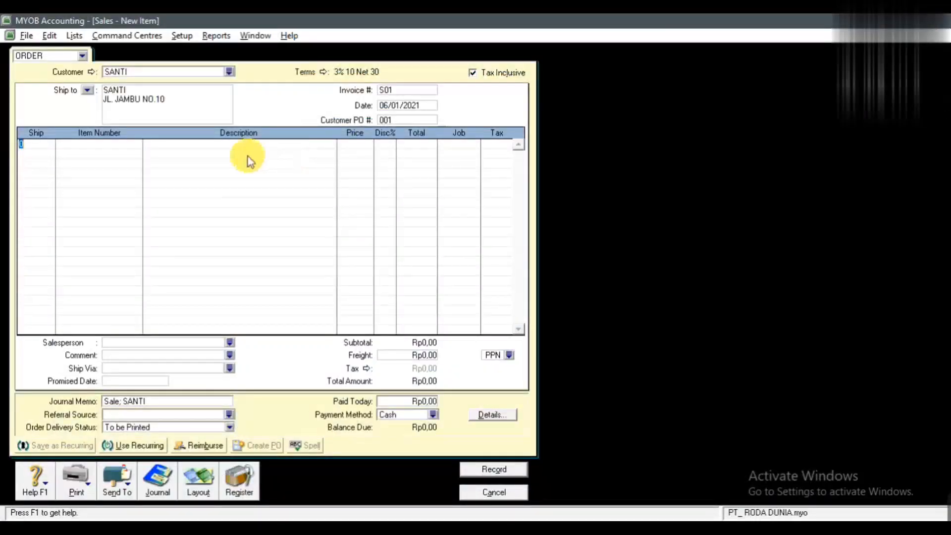
{"action": "type", "text": "5"}
{"action": "key", "text": "Tab"}
{"action": "key", "text": "Tab"}
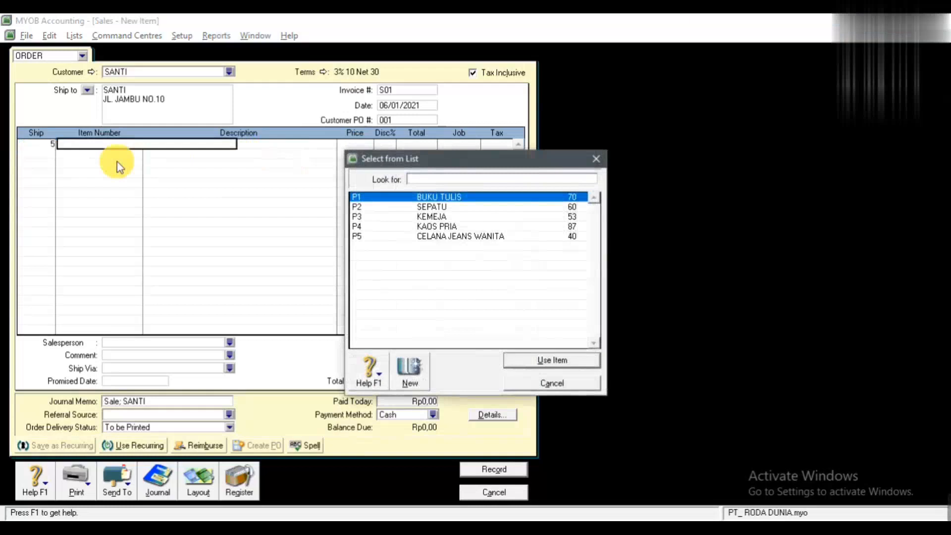
{"action": "left_click", "coordinate": [443, 226]}
{"action": "left_click", "coordinate": [548, 363]}
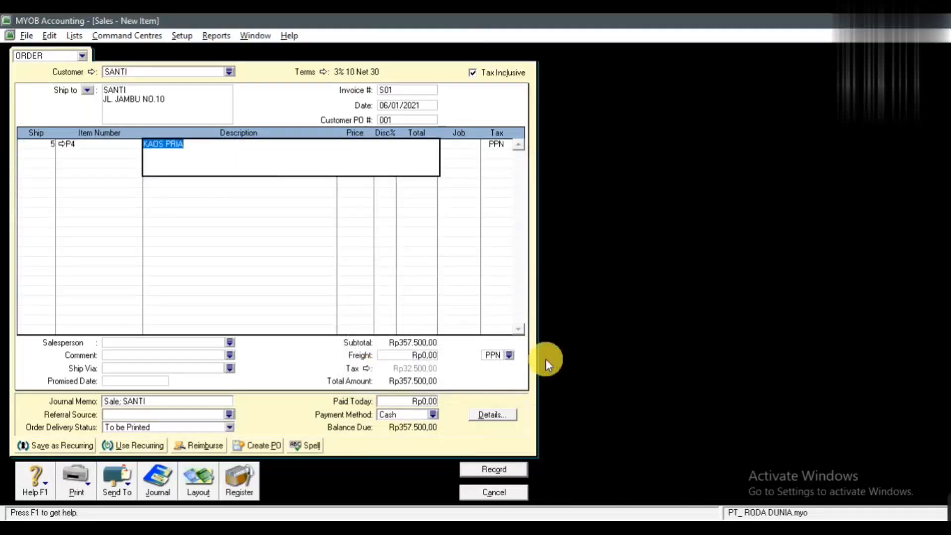
{"action": "key", "text": "Tab"}
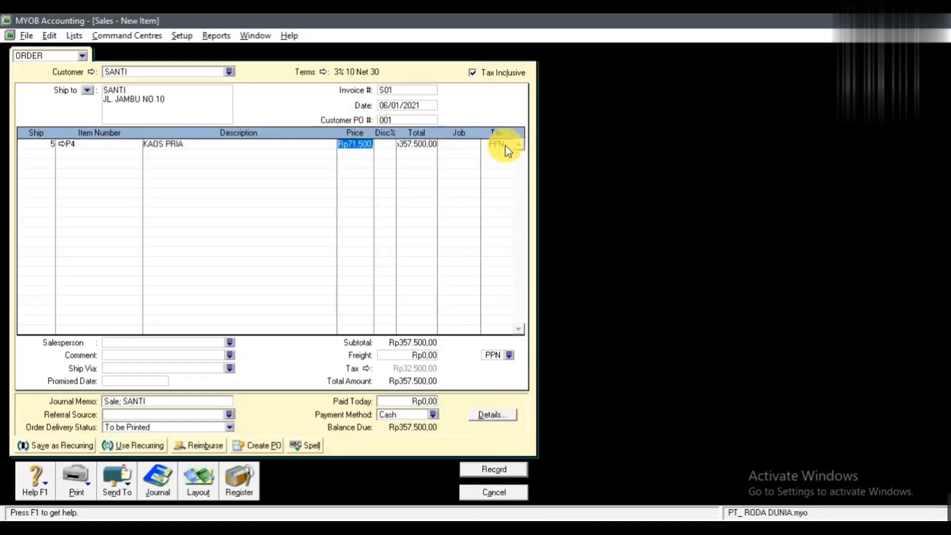
{"action": "key", "text": "Tab"}
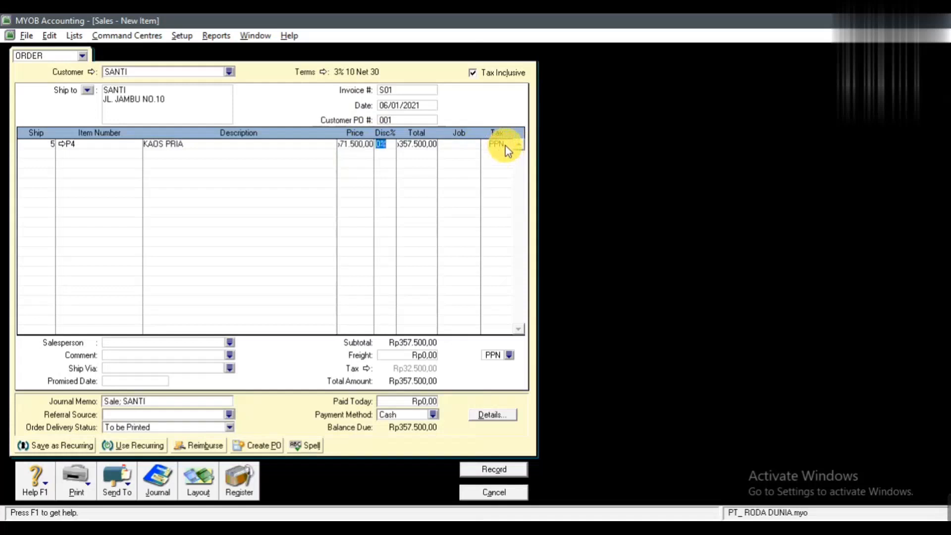
Add a second order line for 10 units of item P1, BUKU TULIS.
{"action": "left_click", "coordinate": [53, 157]}
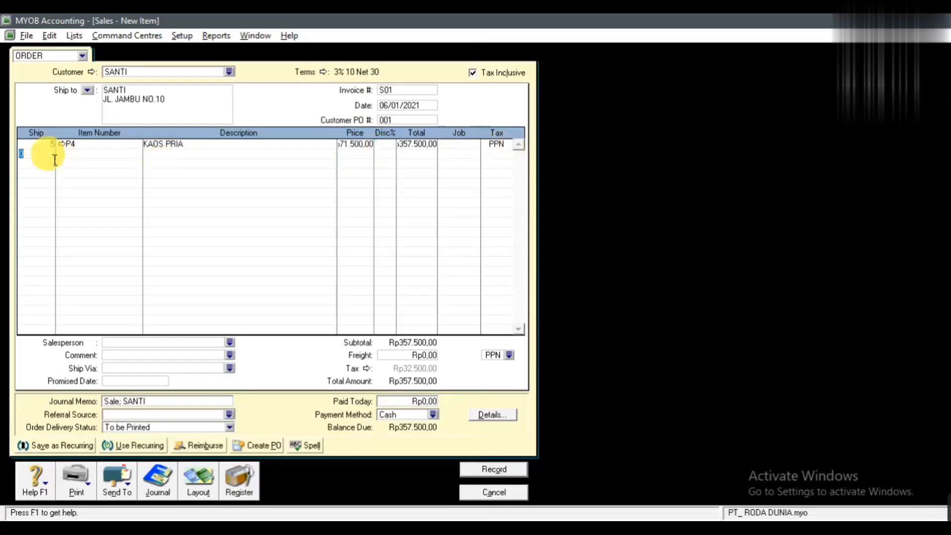
{"action": "type", "text": "10"}
{"action": "key", "text": "Tab"}
{"action": "key", "text": "Tab"}
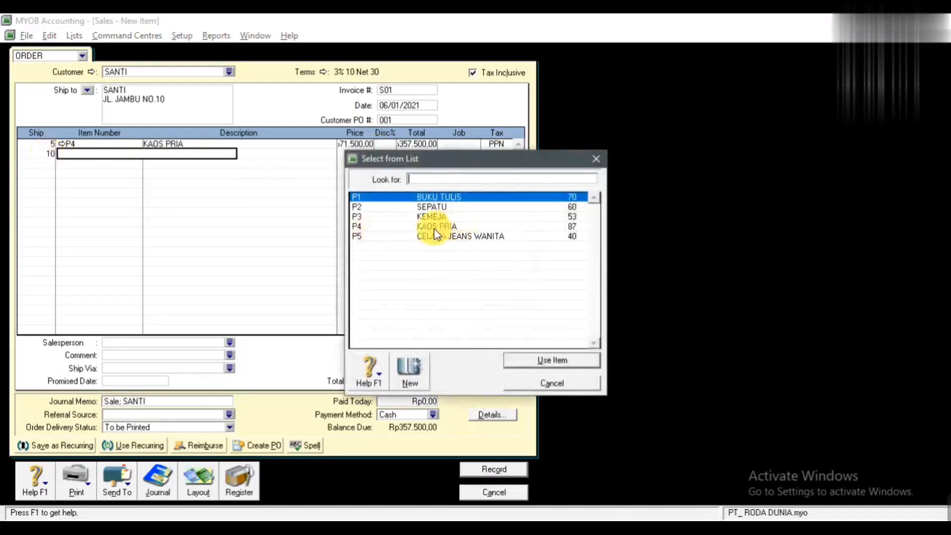
{"action": "left_click", "coordinate": [518, 360]}
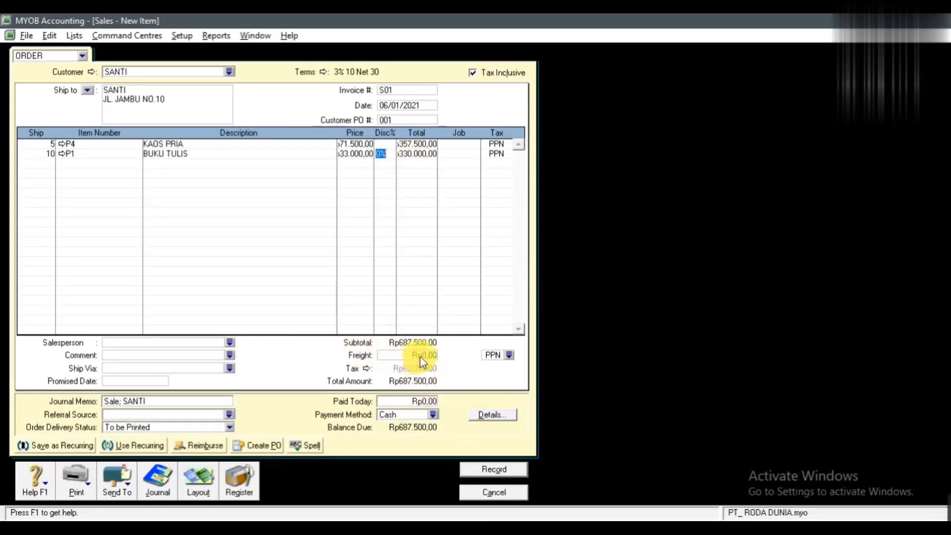
Check the slide for a freight charge, set the freight tax code to N-T (Not Reportable), and record the order.
{"action": "left_click", "coordinate": [400, 358]}
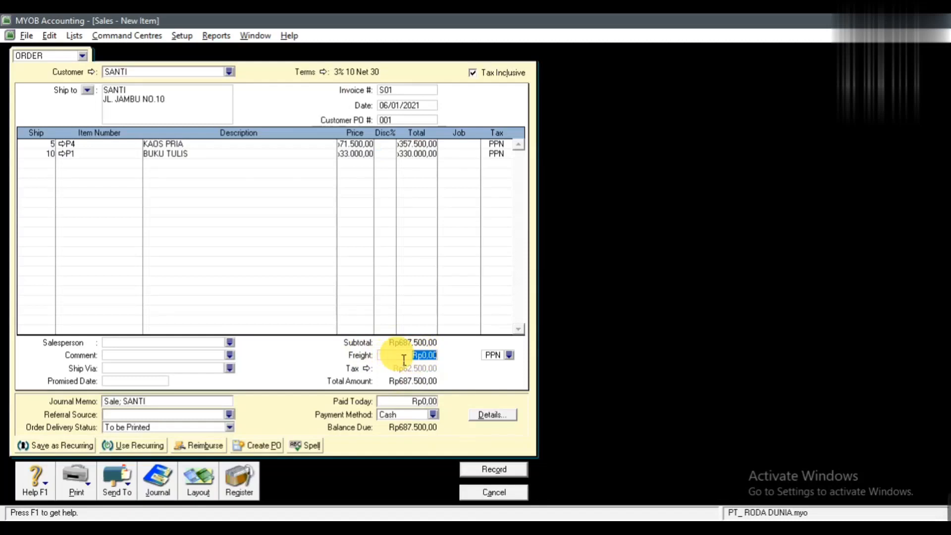
{"action": "key", "text": "alt+Tab"}
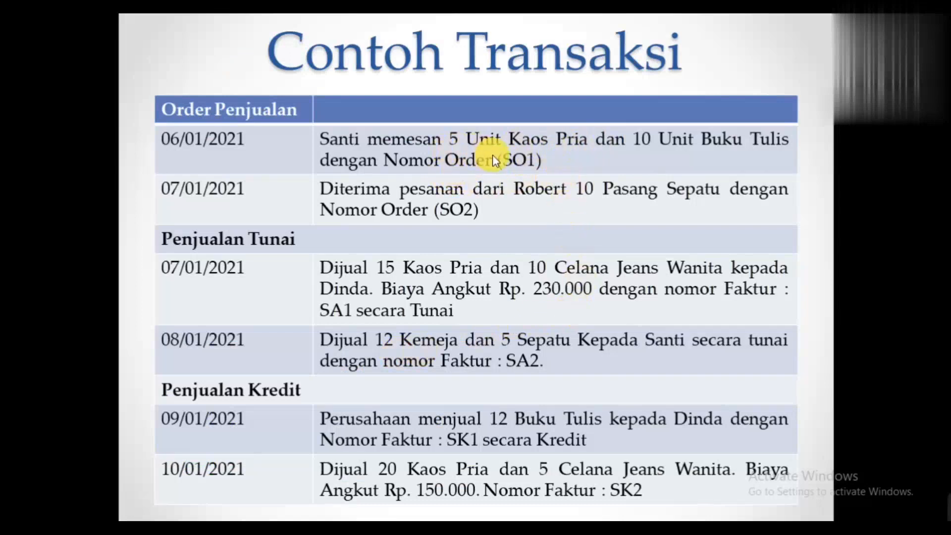
{"action": "key", "text": "alt+Tab"}
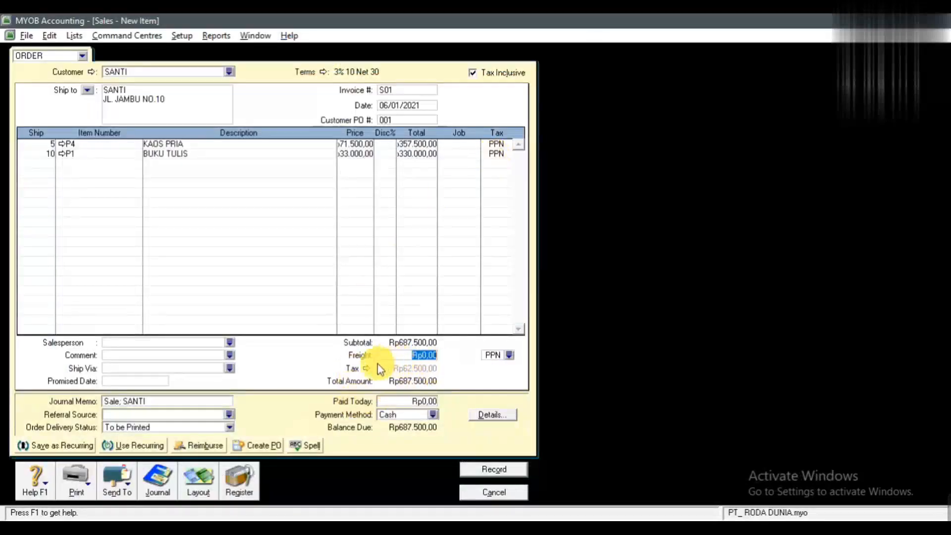
{"action": "left_click", "coordinate": [511, 355]}
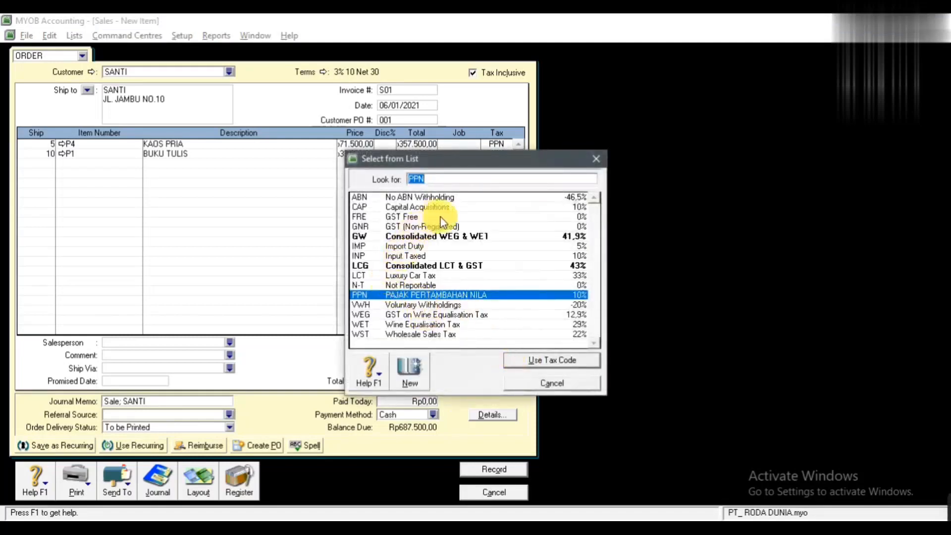
{"action": "left_click", "coordinate": [419, 284]}
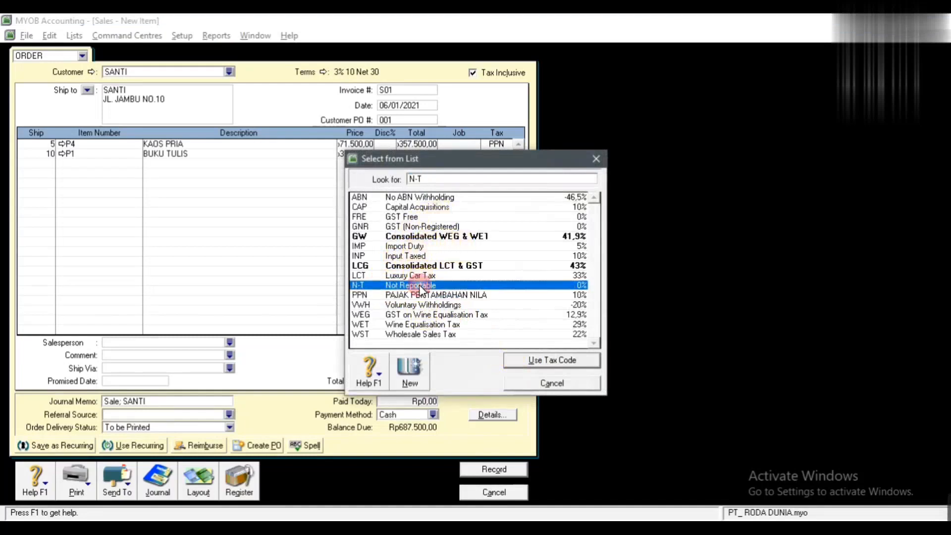
{"action": "left_click", "coordinate": [537, 363]}
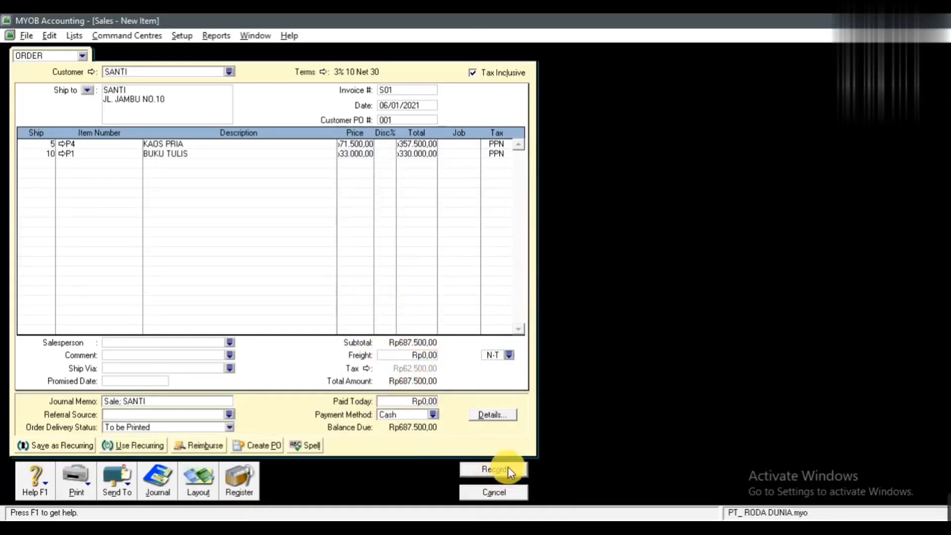
{"action": "left_click", "coordinate": [489, 469]}
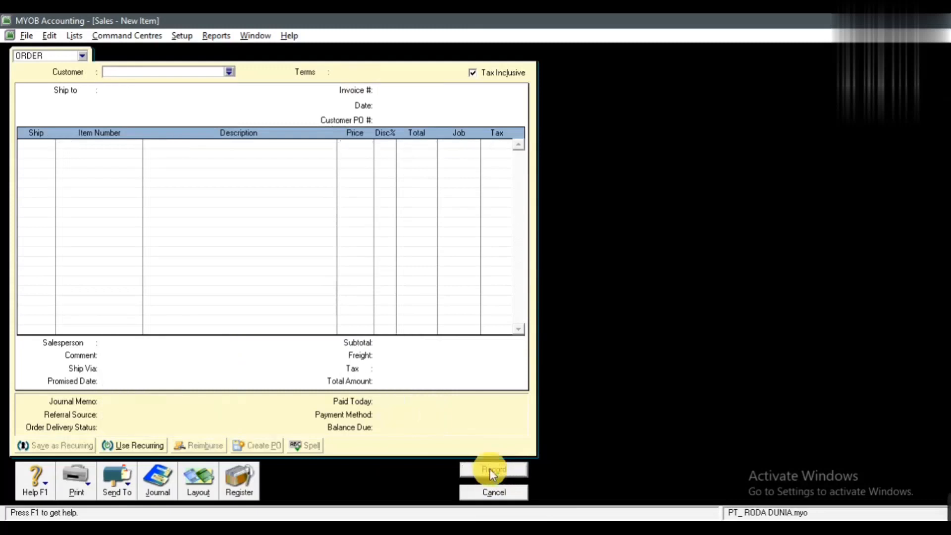
Record the 07/01/2021 sales order for 10 units of item P2, SEPATU, and close the sales entry form.
{"action": "key", "text": "alt+Tab"}
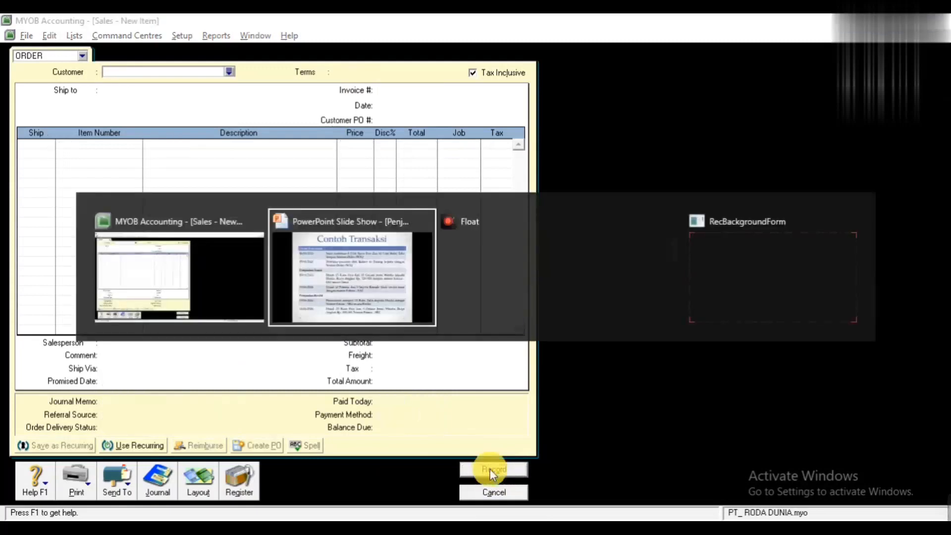
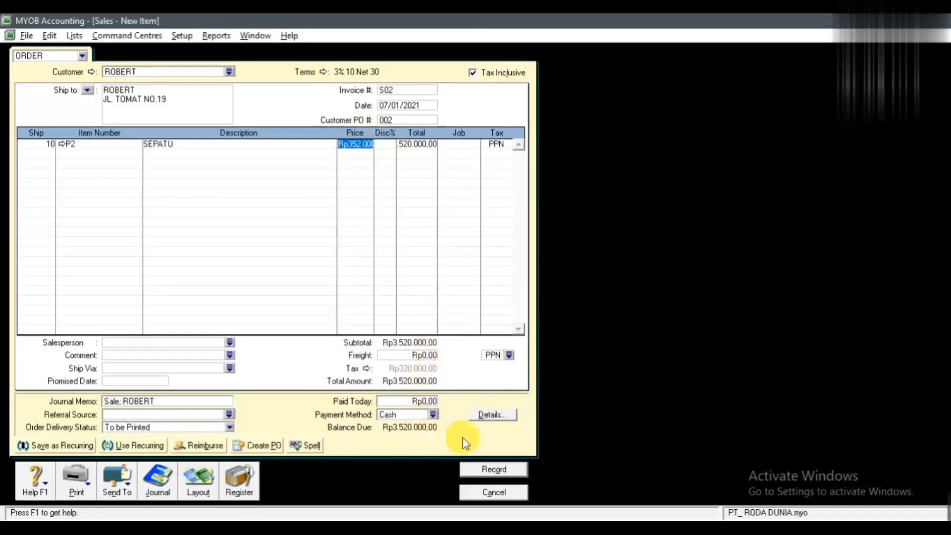
{"action": "left_click", "coordinate": [499, 470]}
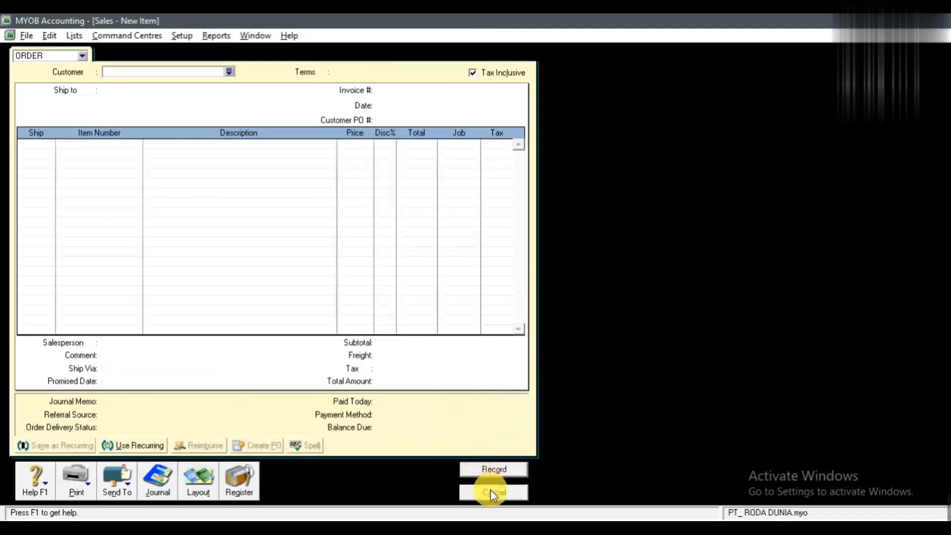
{"action": "left_click", "coordinate": [491, 489]}
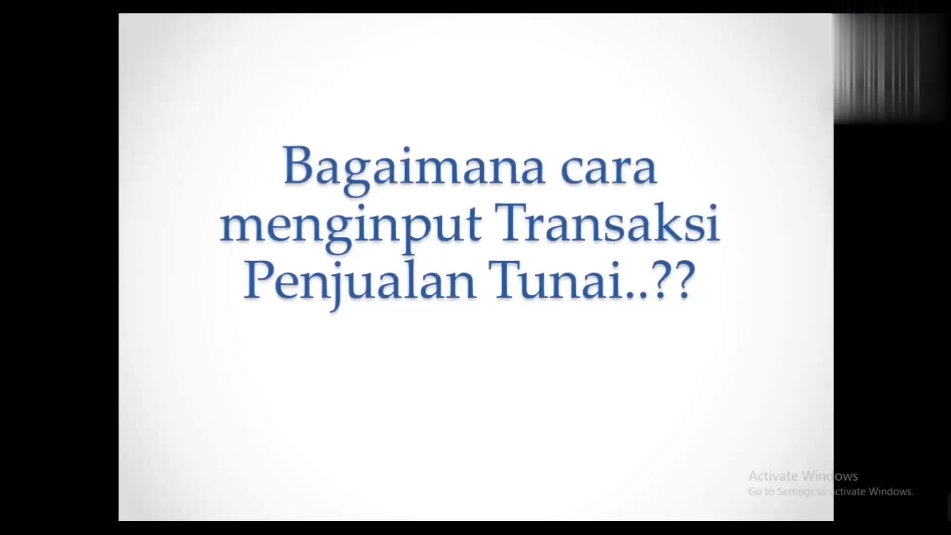
Advance to the cash sales transaction slide, then switch to MYOB Accounting and start a new sales entry set to INVOICE.
{"action": "key", "text": "Right"}
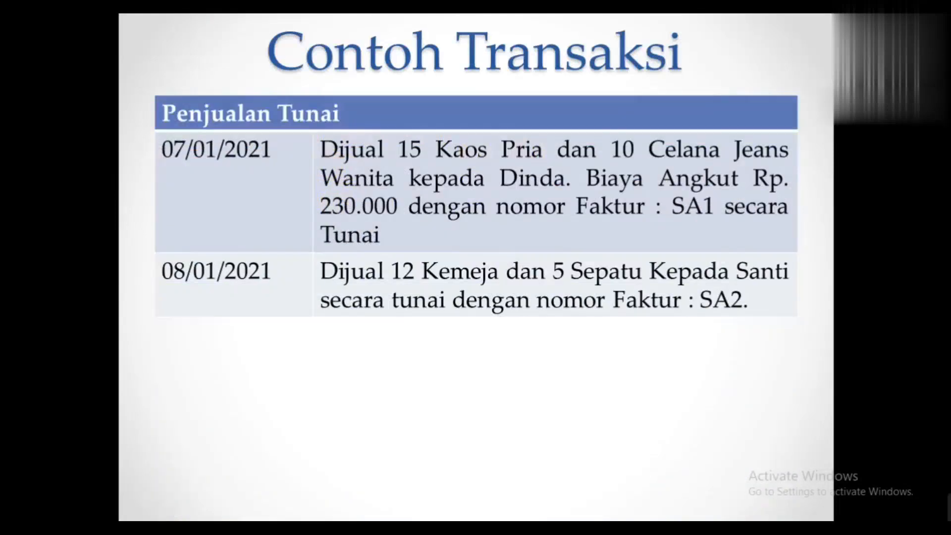
{"action": "key", "text": "alt+Tab"}
{"action": "key", "text": "alt+Tab"}
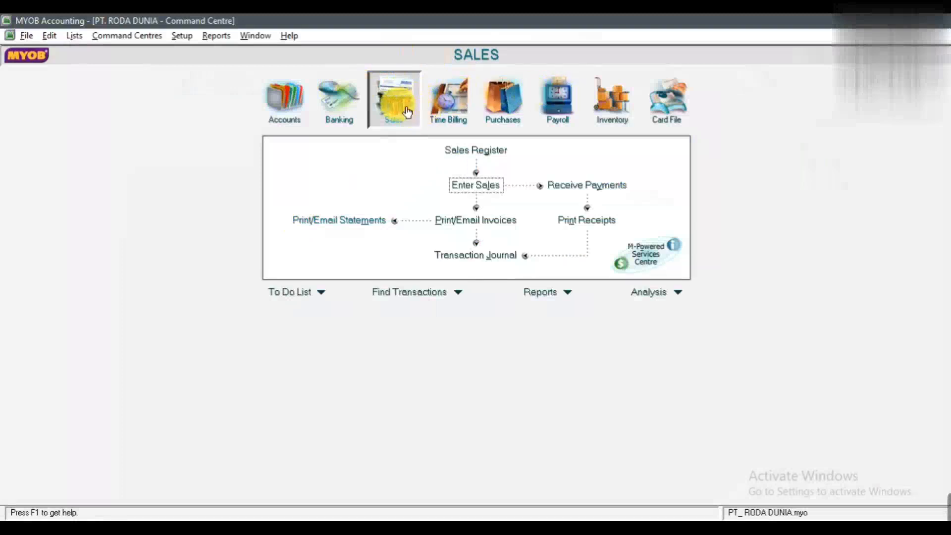
{"action": "left_click", "coordinate": [476, 187]}
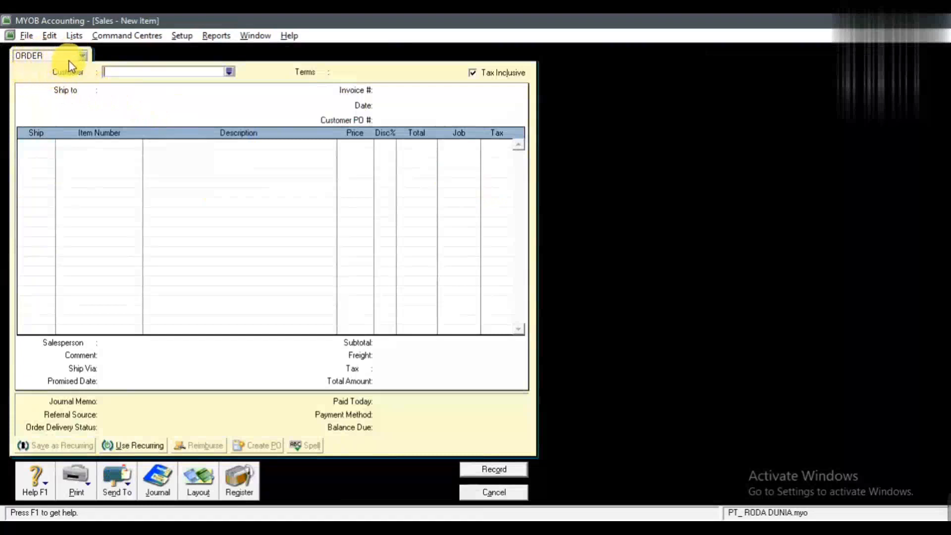
{"action": "left_click", "coordinate": [82, 57]}
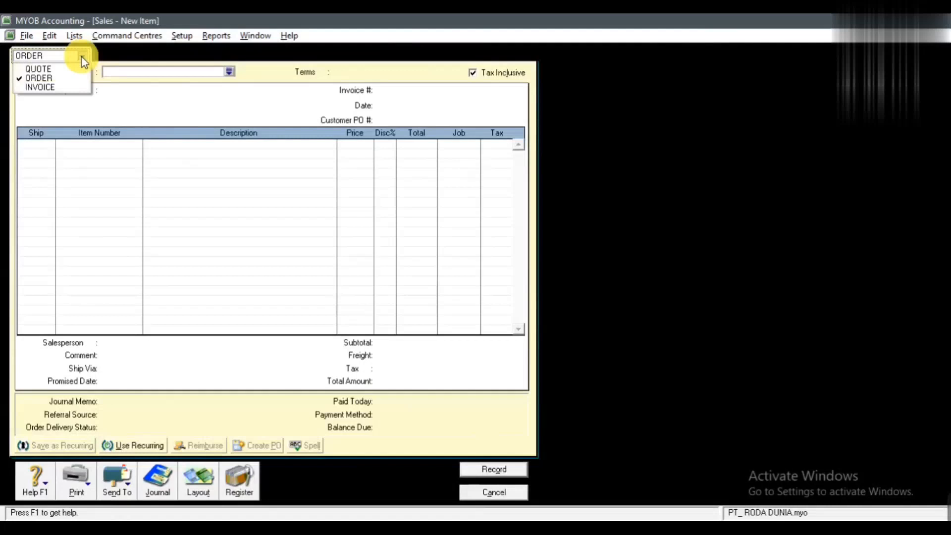
{"action": "left_click", "coordinate": [38, 87]}
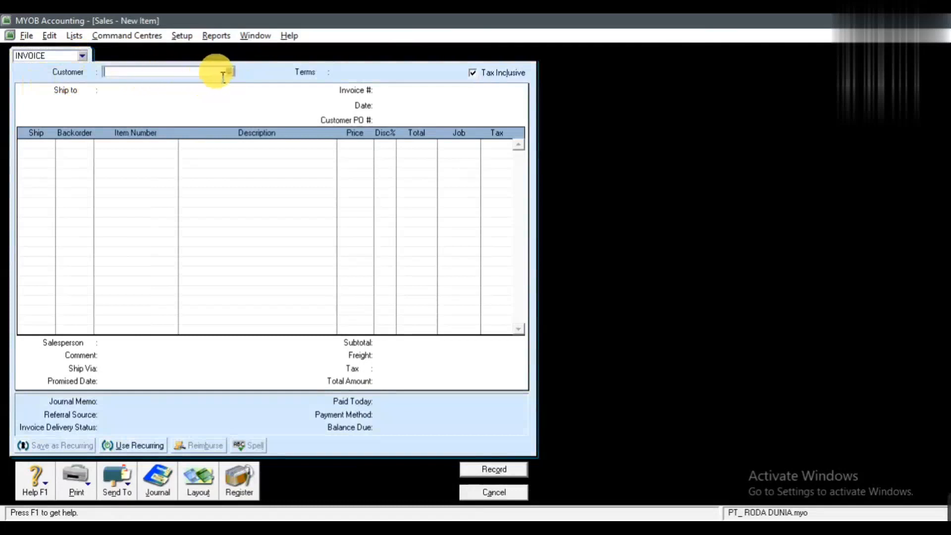
Check the slide for the buyer in the 07/01/2021 cash sale and select that customer for the invoice.
{"action": "key", "text": "alt+Tab"}
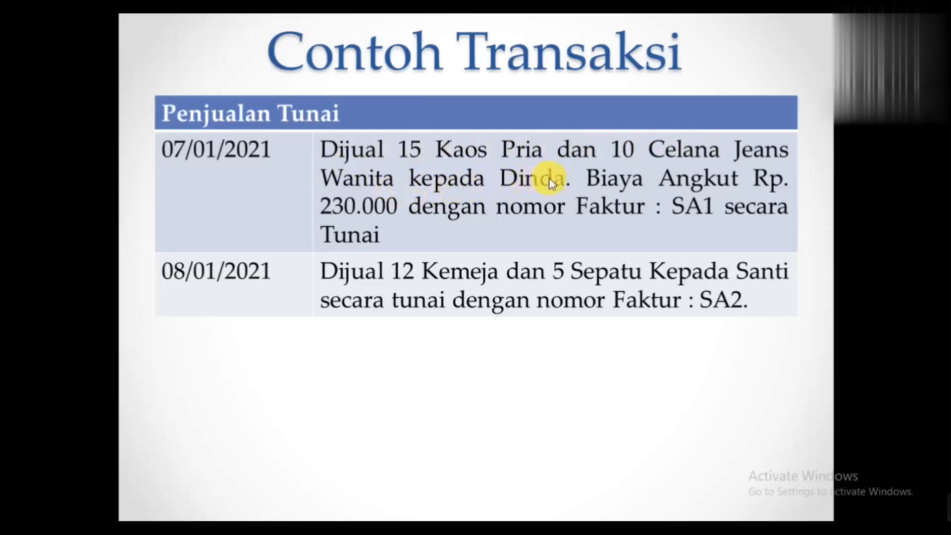
{"action": "key", "text": "alt+Tab"}
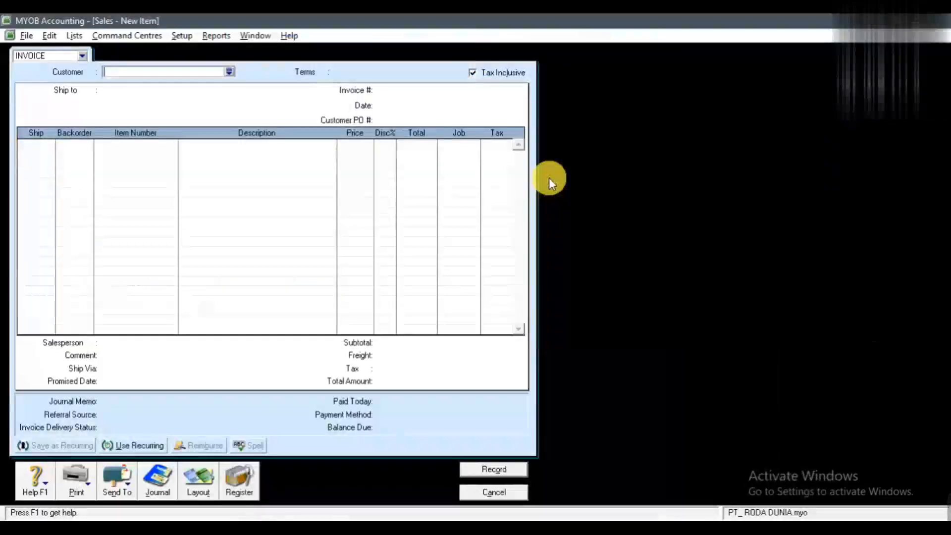
{"action": "left_click", "coordinate": [230, 71]}
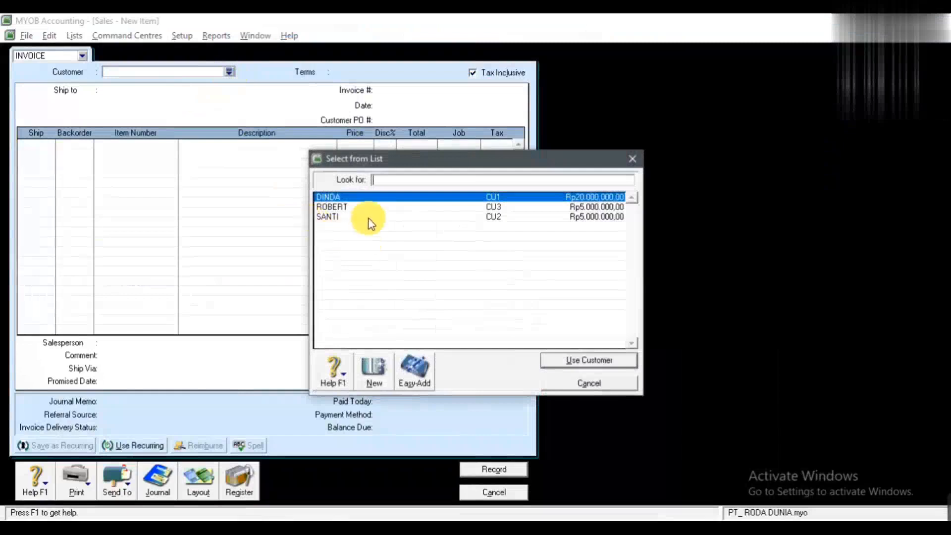
{"action": "left_click", "coordinate": [560, 360]}
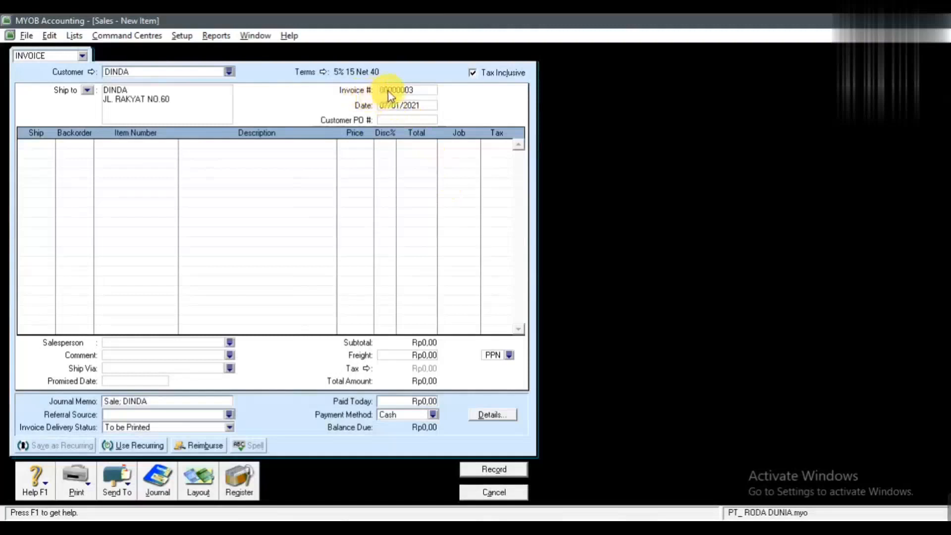
Set the invoice number to SA1, as given on the transaction slide.
{"action": "left_click", "coordinate": [422, 93]}
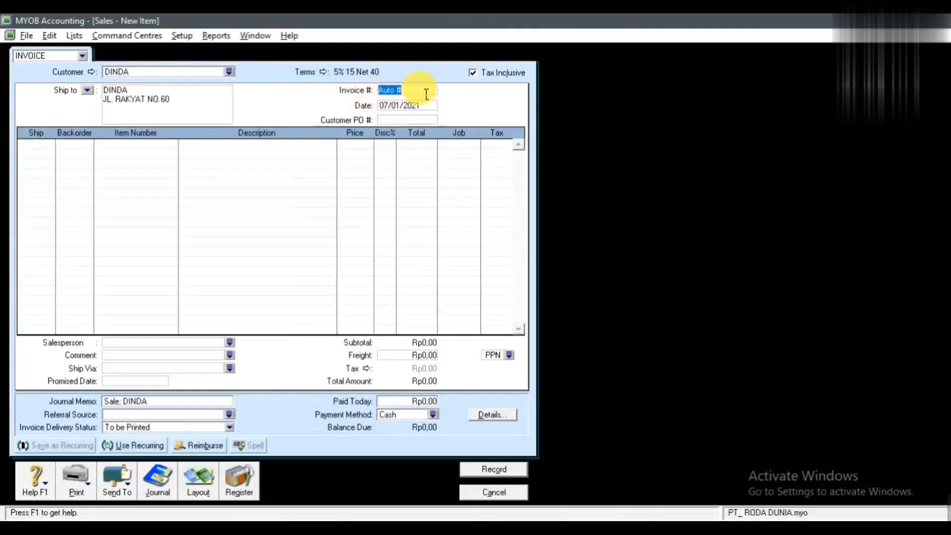
{"action": "key", "text": "alt+Tab"}
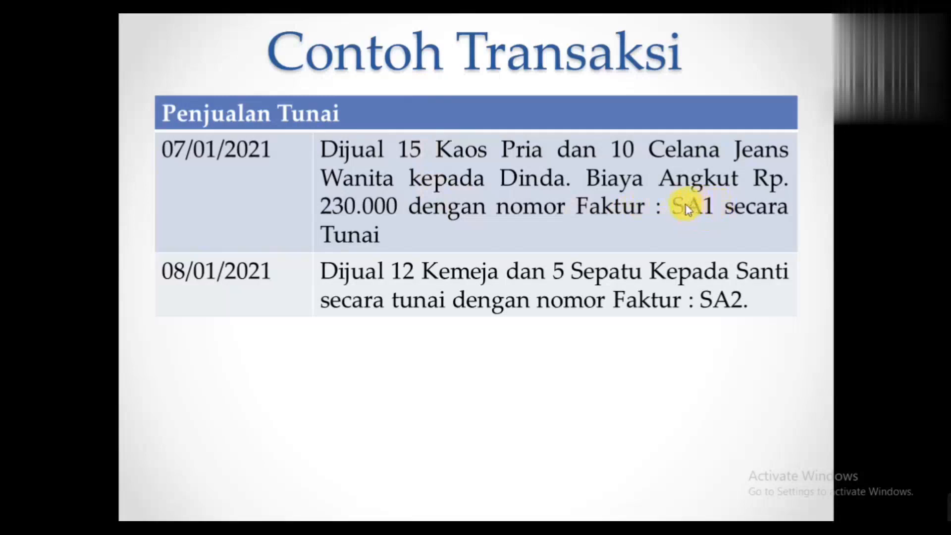
{"action": "key", "text": "alt+Tab"}
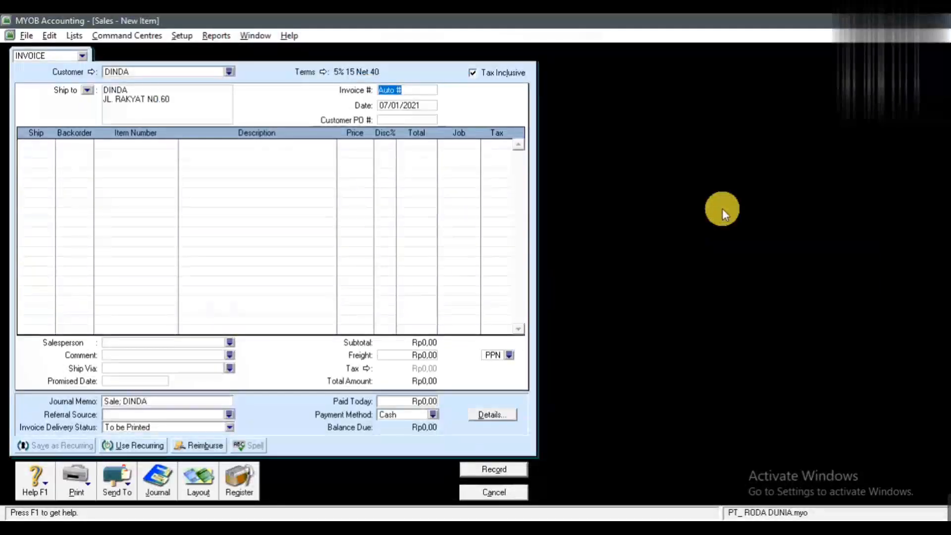
{"action": "type", "text": "SA1"}
{"action": "key", "text": "Tab"}
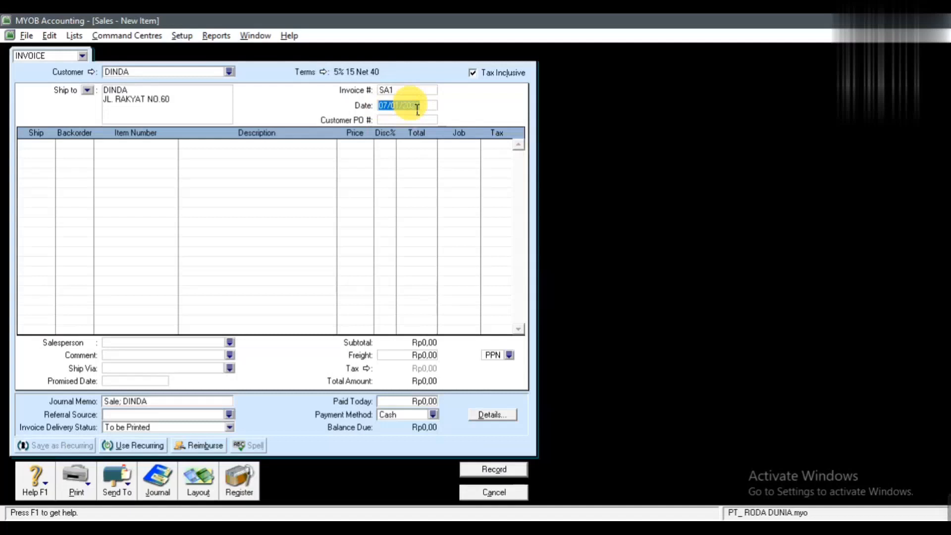
Set the invoice date to 07/01/2021 as listed on the slide, and enter the customer's purchase order number.
{"action": "key", "text": "alt+Tab"}
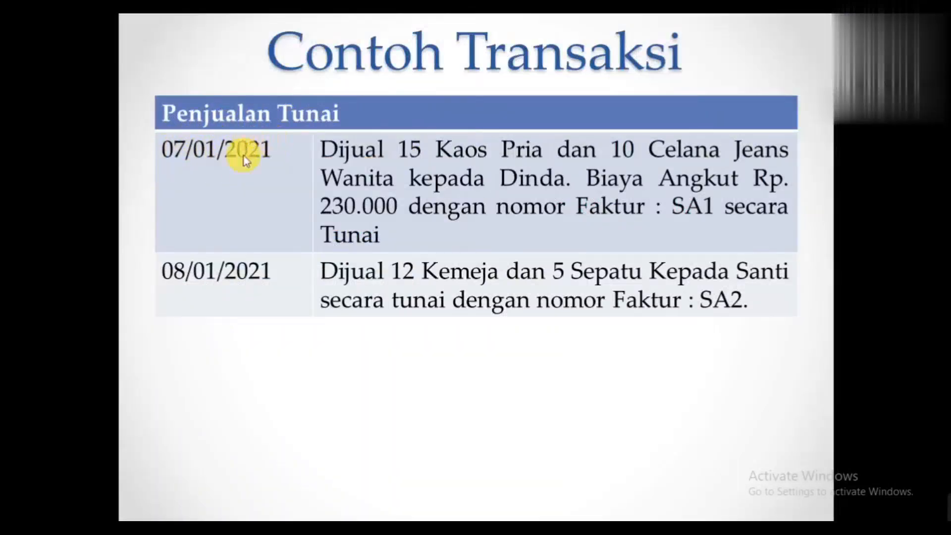
{"action": "key", "text": "alt+Tab"}
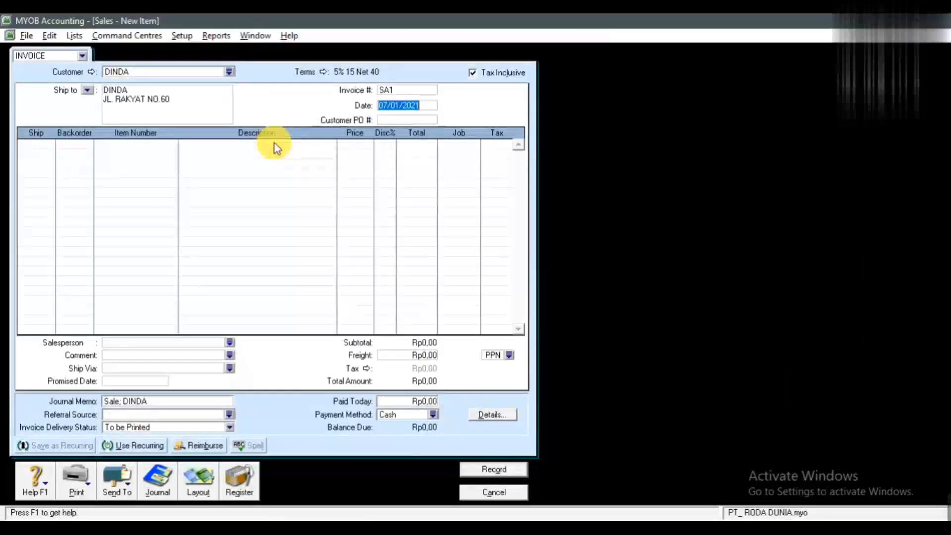
{"action": "type", "text": "07/01/2021"}
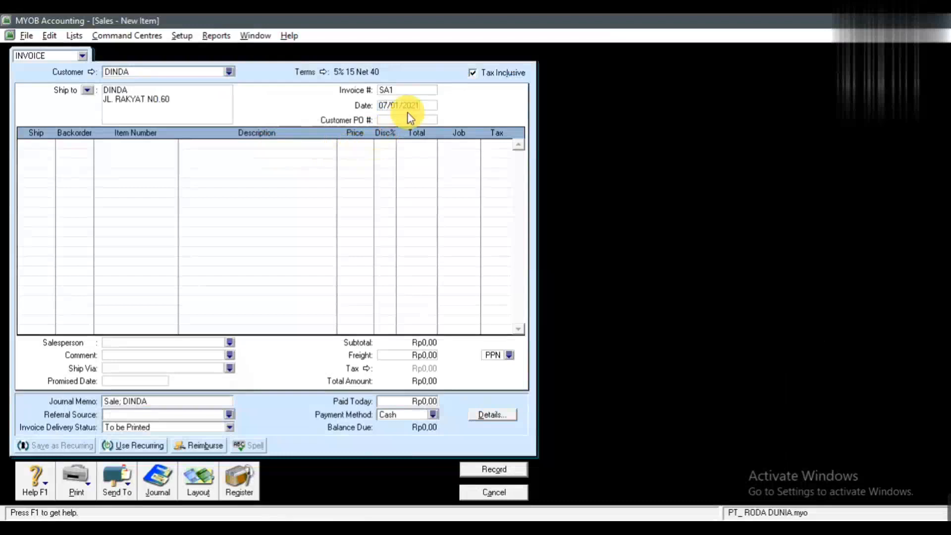
{"action": "key", "text": "Tab"}
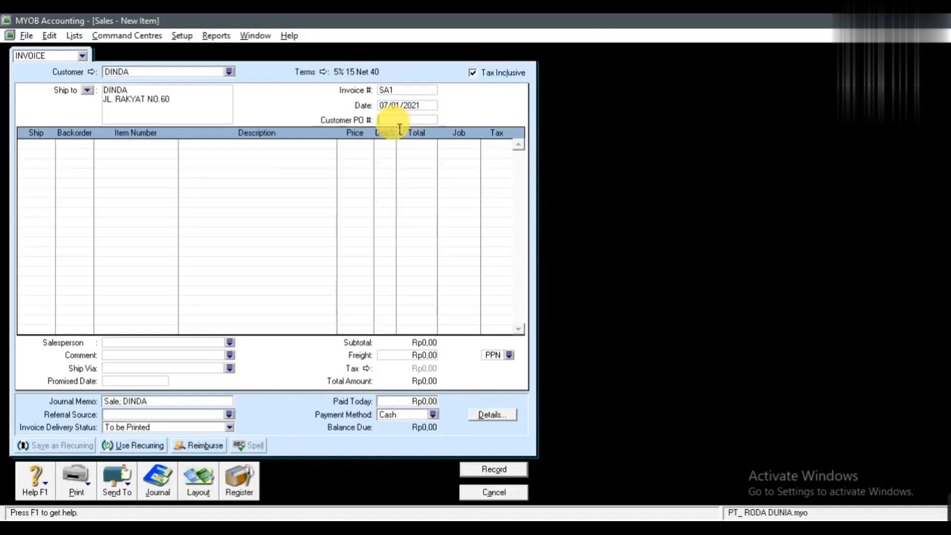
{"action": "type", "text": "001"}
{"action": "key", "text": "Tab"}
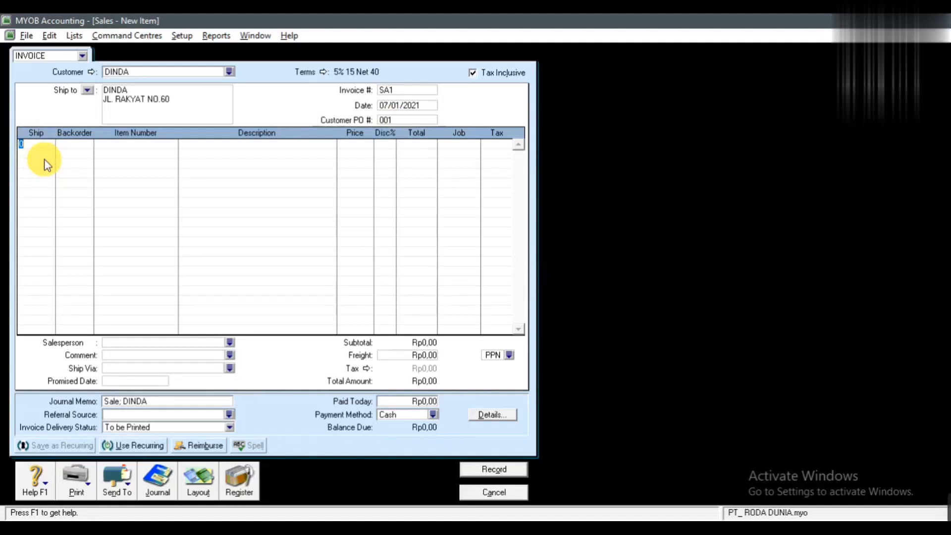
Add a first invoice line for 15 units of item P4, KAOS PRIA, as listed on the transaction slide.
{"action": "key", "text": "alt+Tab"}
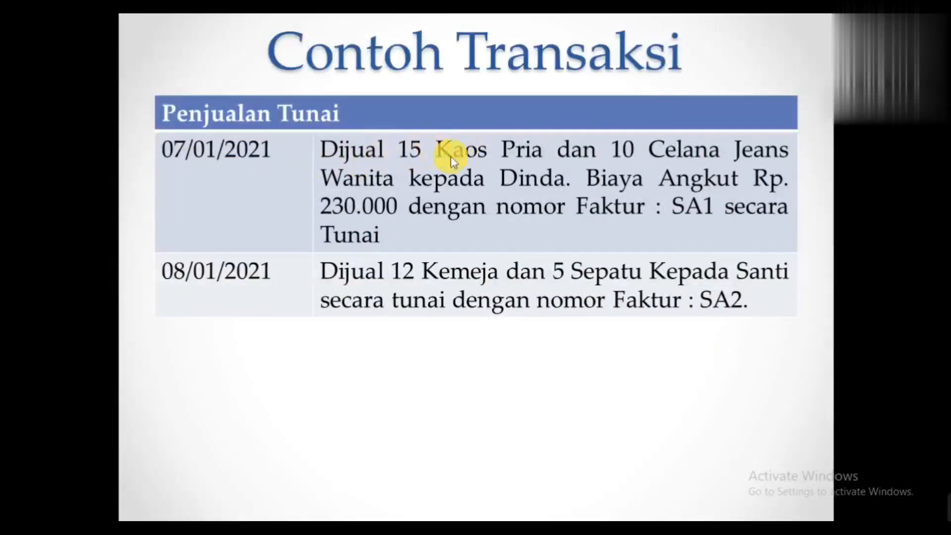
{"action": "key", "text": "alt+Tab"}
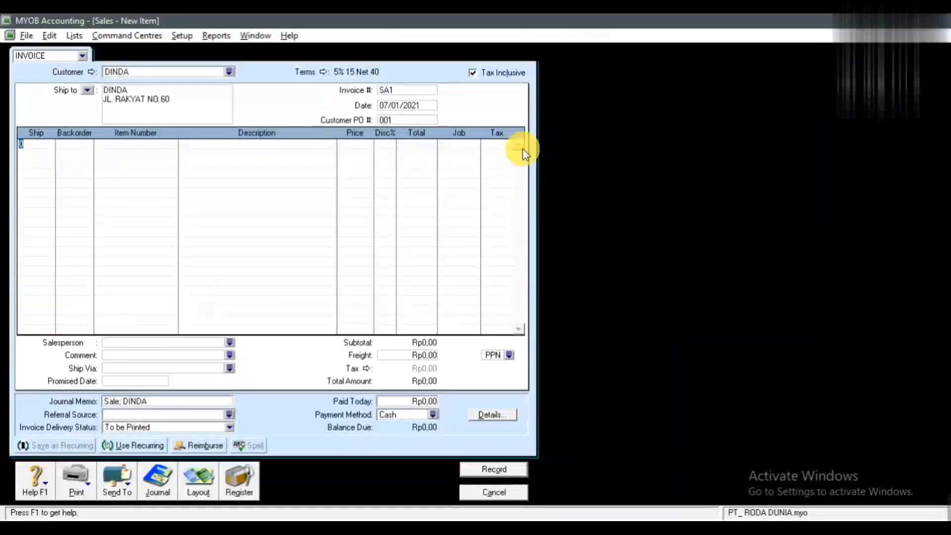
{"action": "type", "text": "15"}
{"action": "key", "text": "Tab"}
{"action": "key", "text": "Tab"}
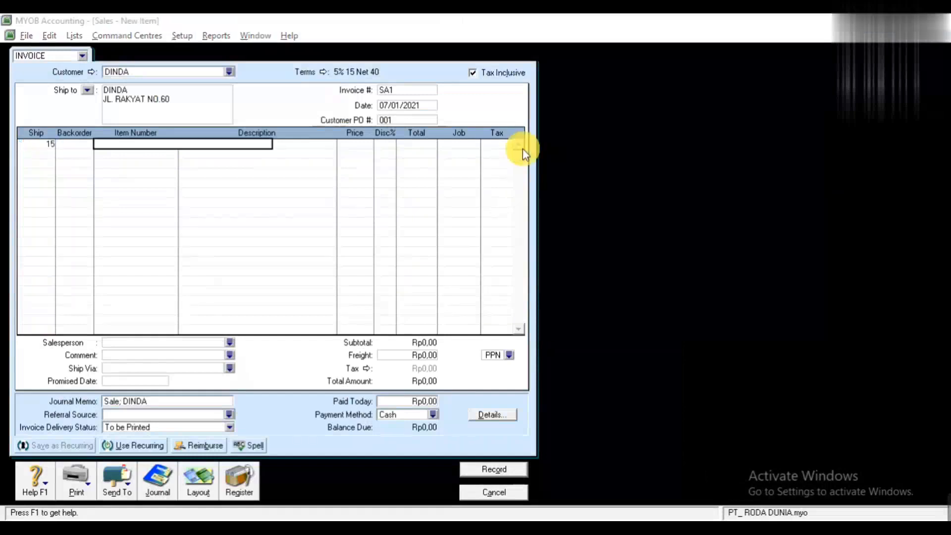
{"action": "key", "text": "Tab"}
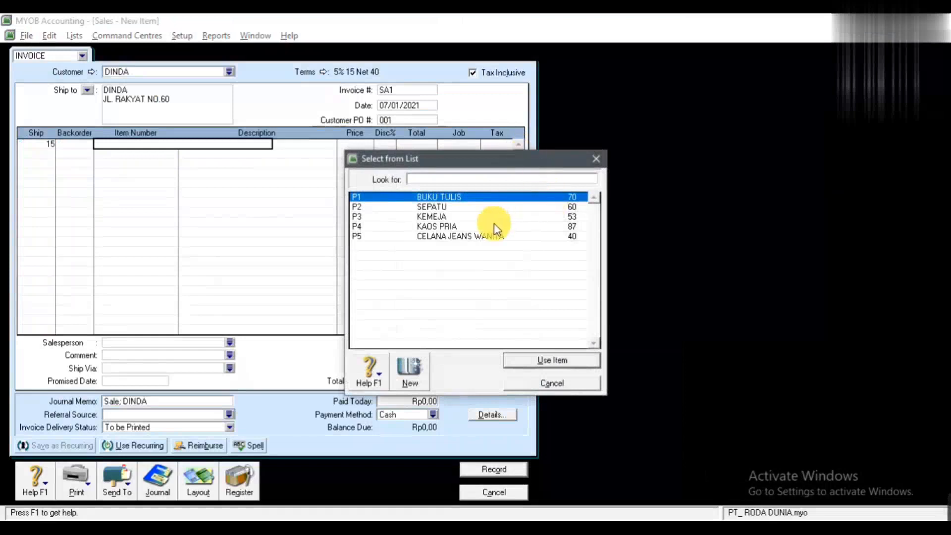
{"action": "left_click", "coordinate": [460, 228]}
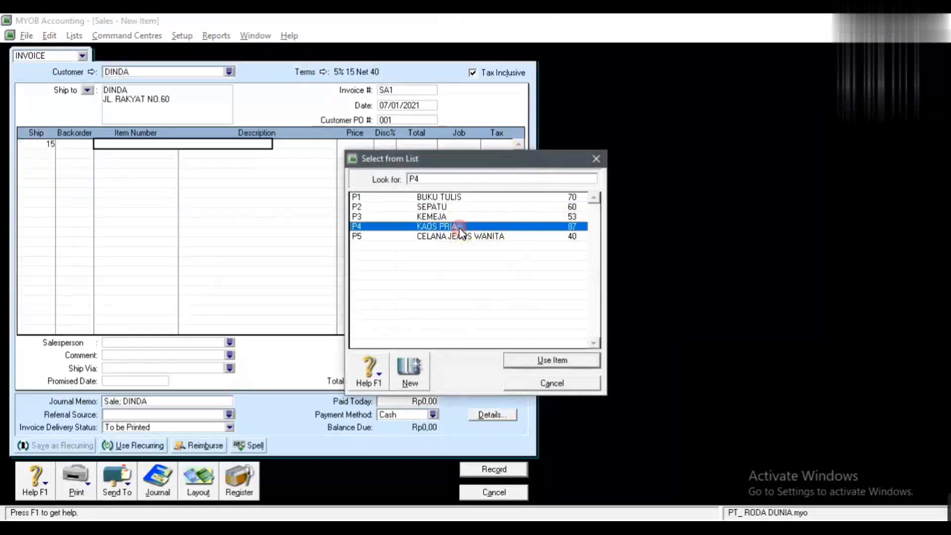
{"action": "left_click", "coordinate": [528, 361]}
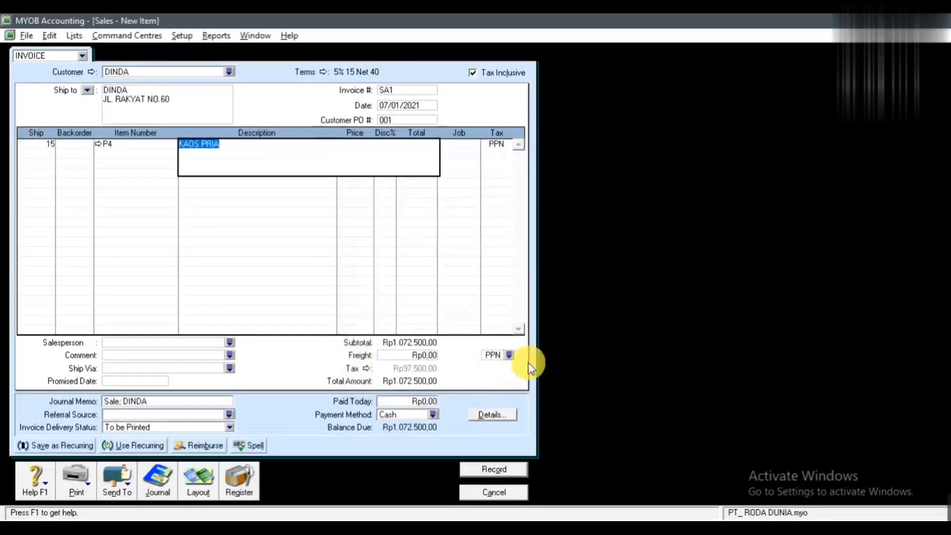
{"action": "key", "text": "Tab"}
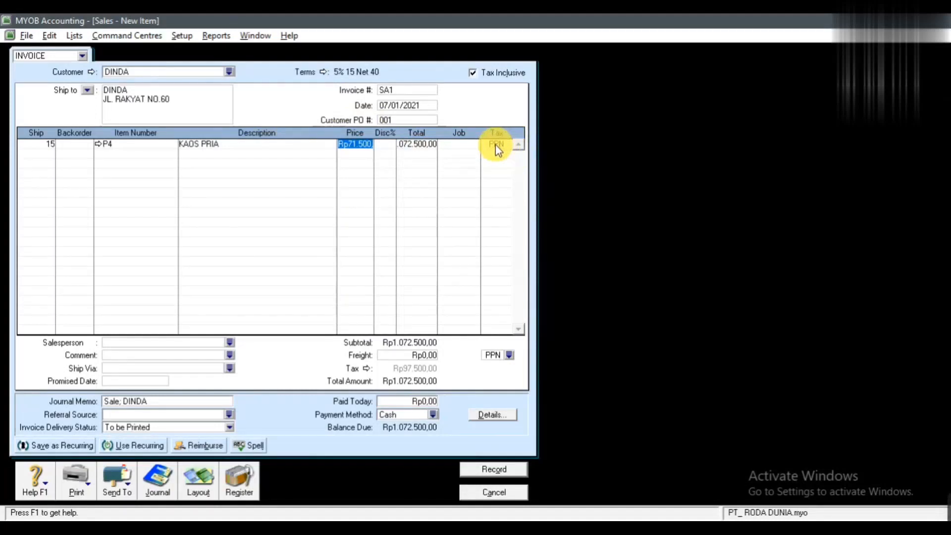
Add a second invoice line for 10 units of item P5, CELANA JEANS WANITA, as listed on the slide.
{"action": "key", "text": "alt+Tab"}
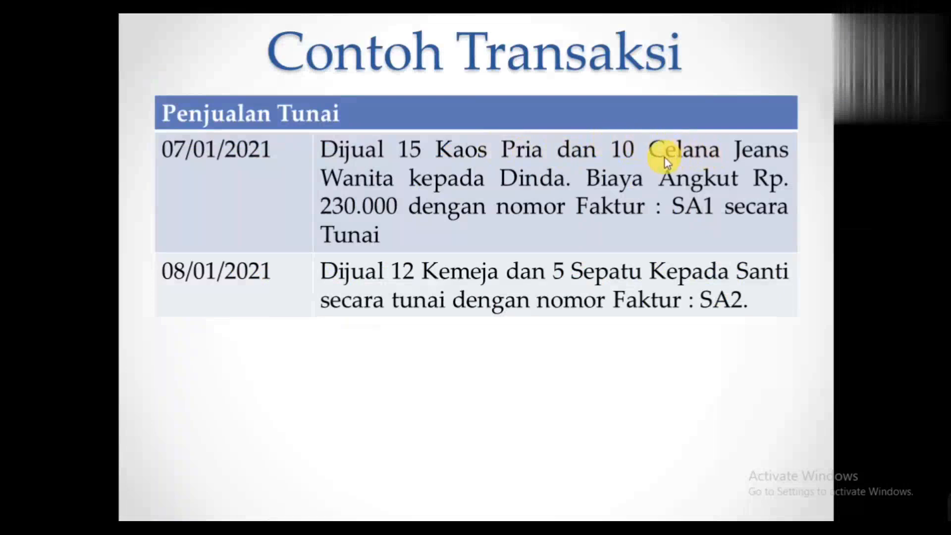
{"action": "key", "text": "alt+Tab"}
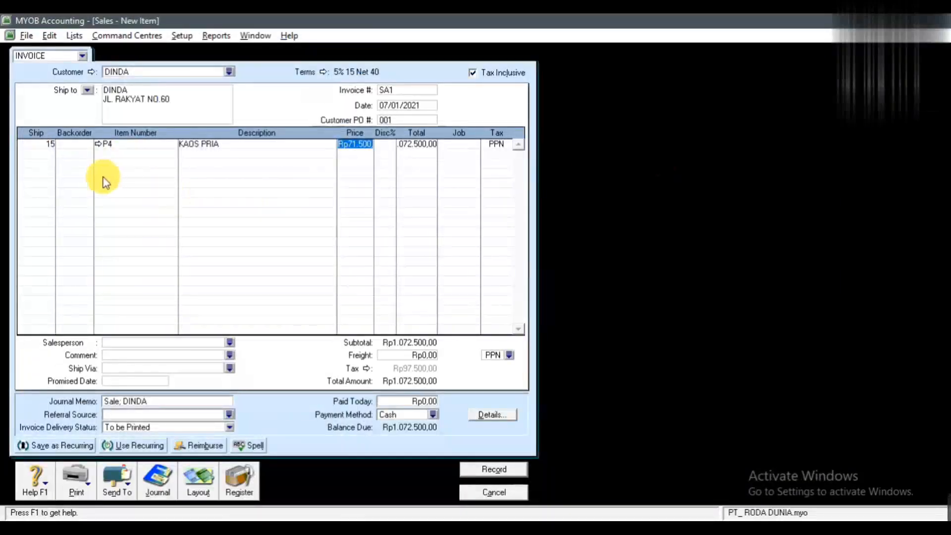
{"action": "left_click", "coordinate": [49, 156]}
{"action": "type", "text": "10"}
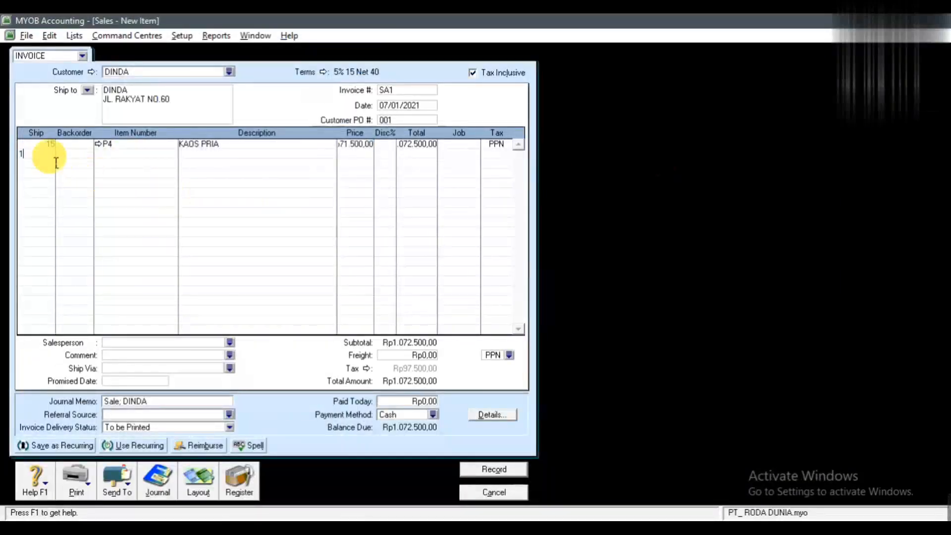
{"action": "key", "text": "Tab"}
{"action": "key", "text": "Tab"}
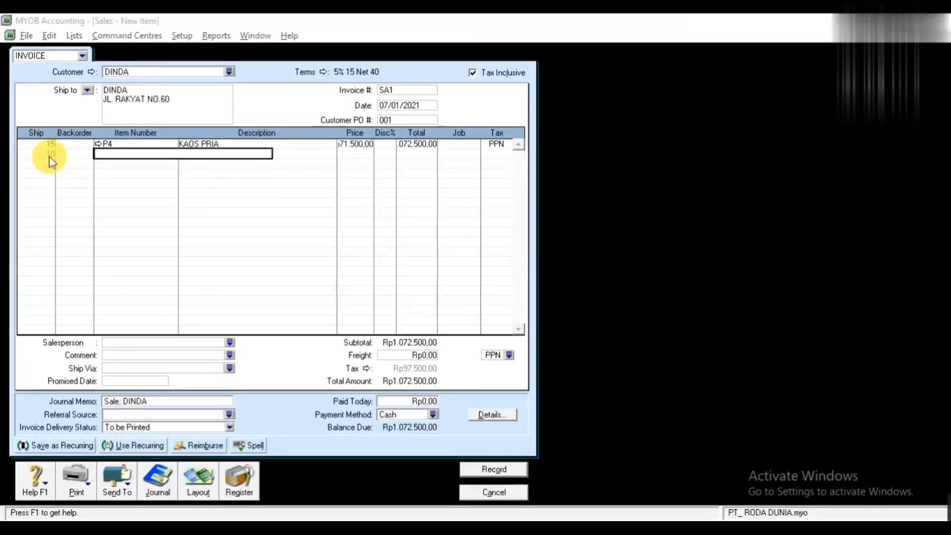
{"action": "type", "text": "P4"}
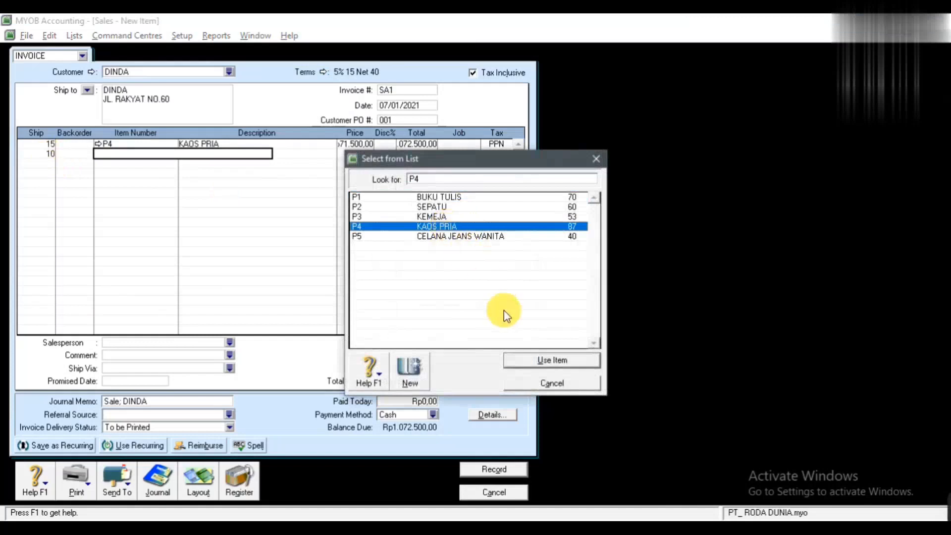
{"action": "left_click", "coordinate": [462, 235]}
{"action": "key", "text": "alt+Tab"}
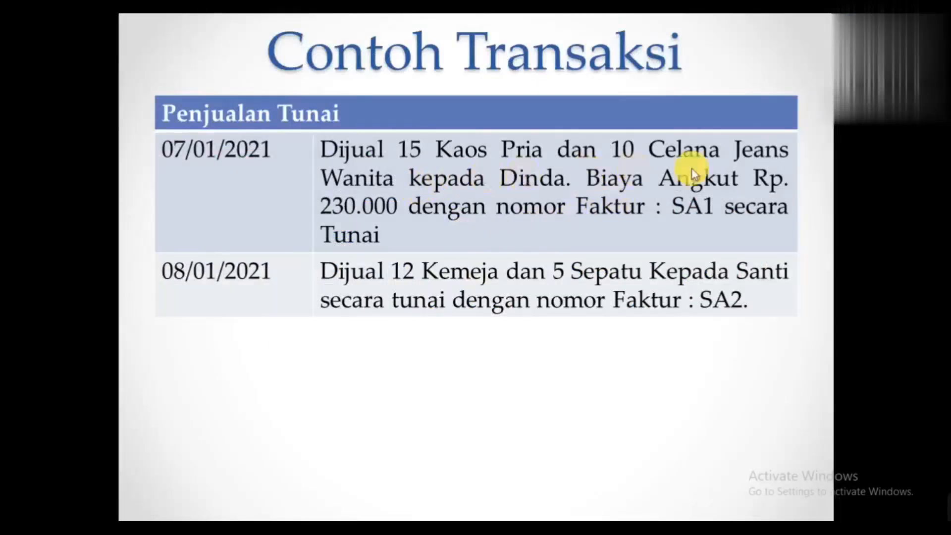
{"action": "key", "text": "alt+Tab"}
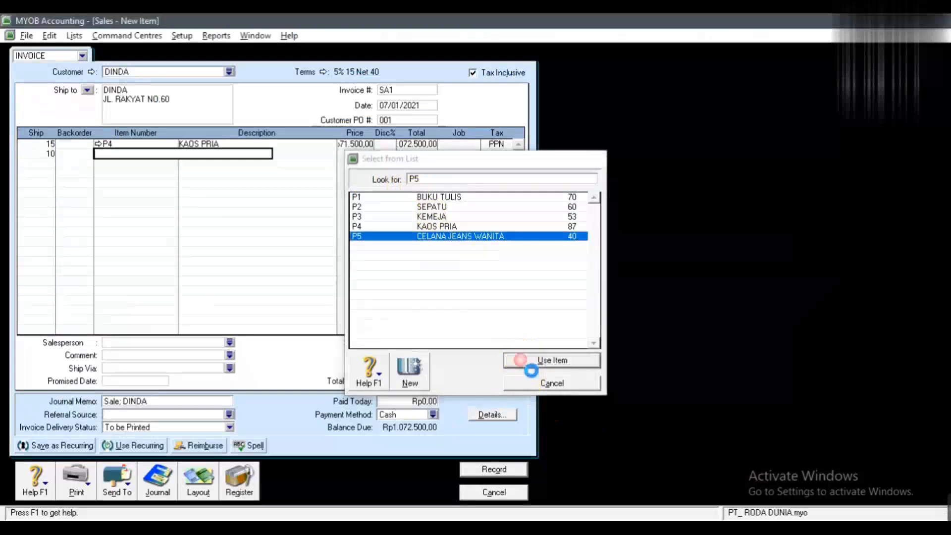
{"action": "left_click", "coordinate": [522, 361]}
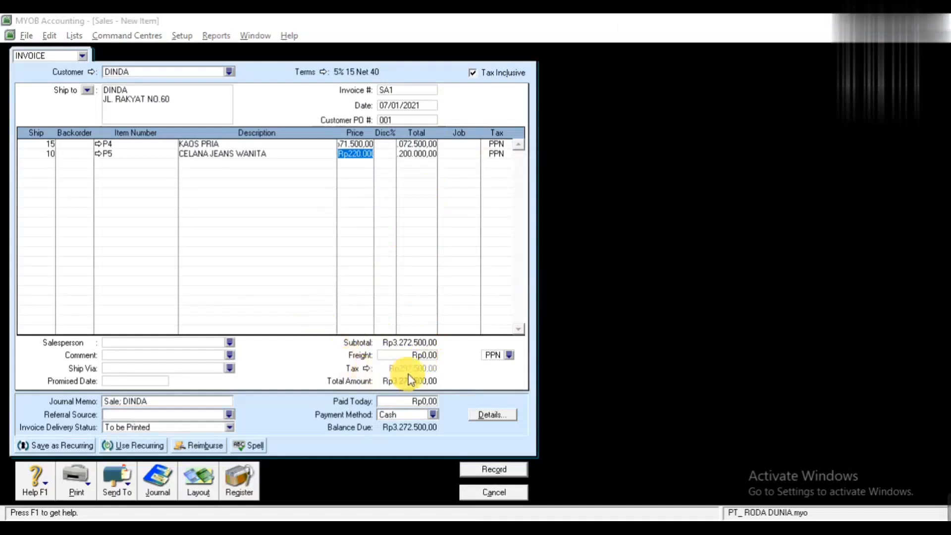
Set the invoice freight to Rp230.000 as given on the transaction slide, with N-T (Not Reportable) as its tax code.
{"action": "key", "text": "alt+Tab"}
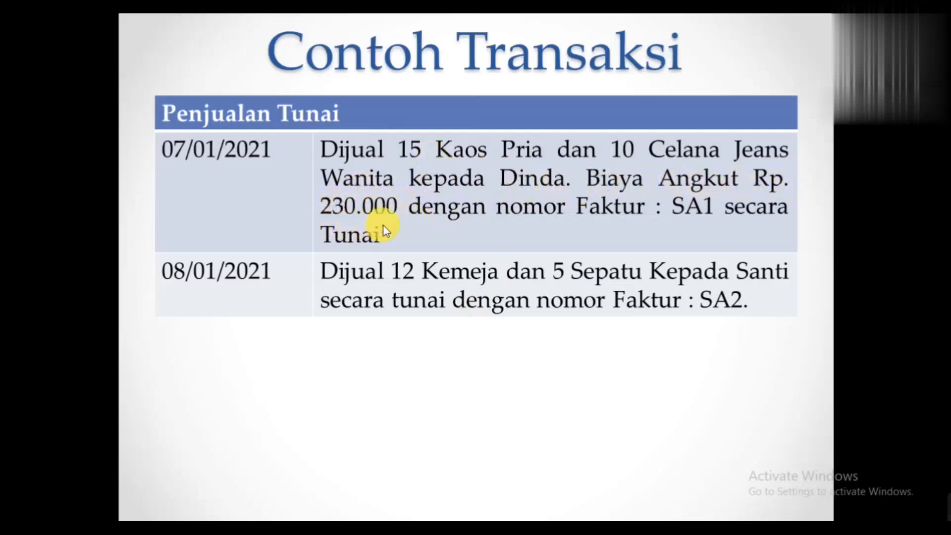
{"action": "key", "text": "alt+Tab"}
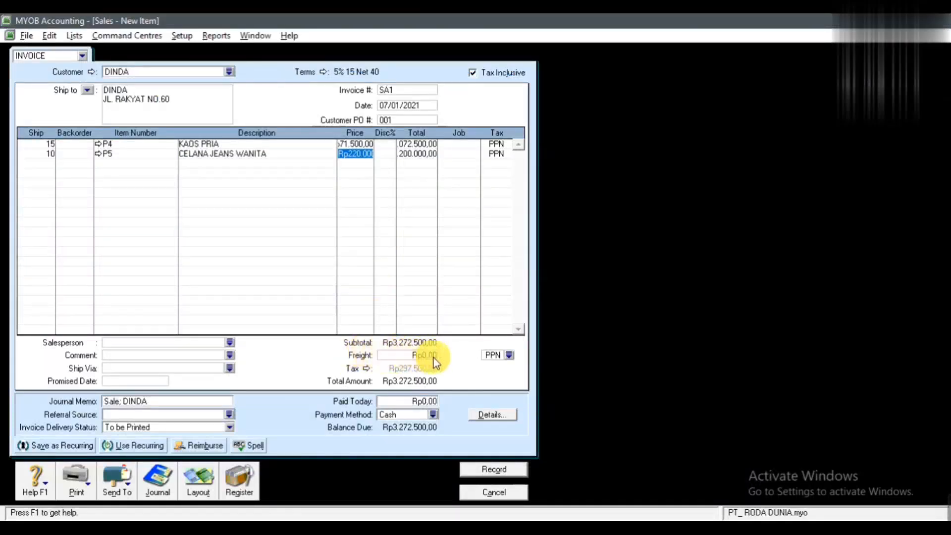
{"action": "left_click", "coordinate": [418, 356]}
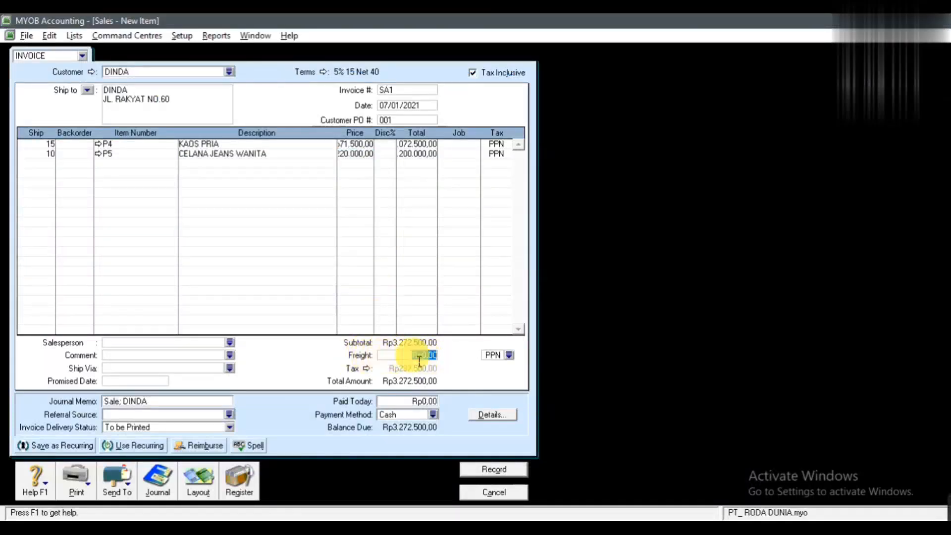
{"action": "type", "text": "230000"}
{"action": "key", "text": "Tab"}
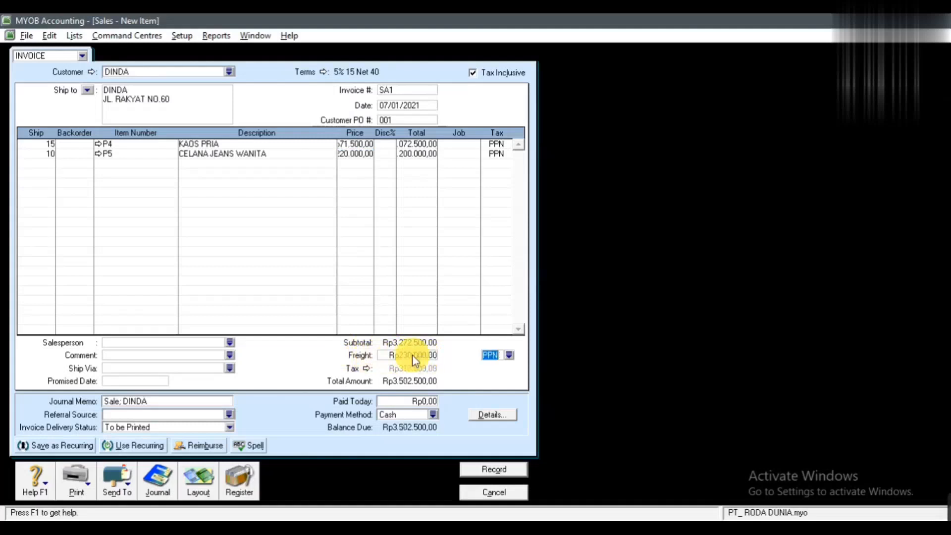
{"action": "left_click", "coordinate": [510, 355]}
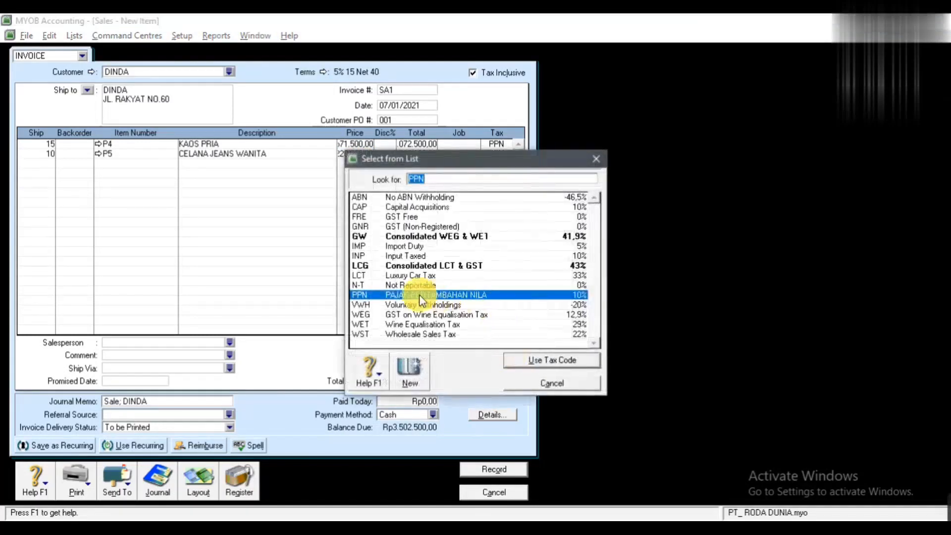
{"action": "left_click", "coordinate": [400, 286]}
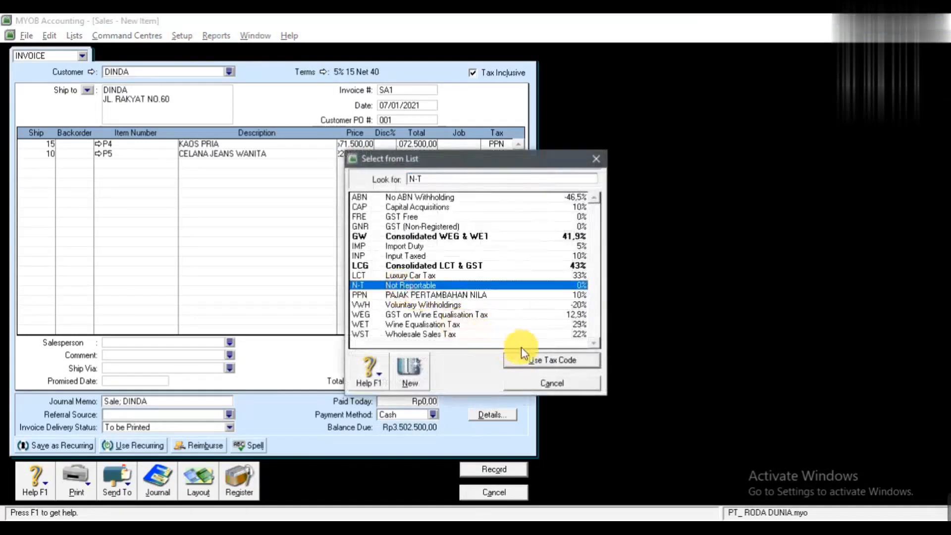
{"action": "left_click", "coordinate": [520, 361]}
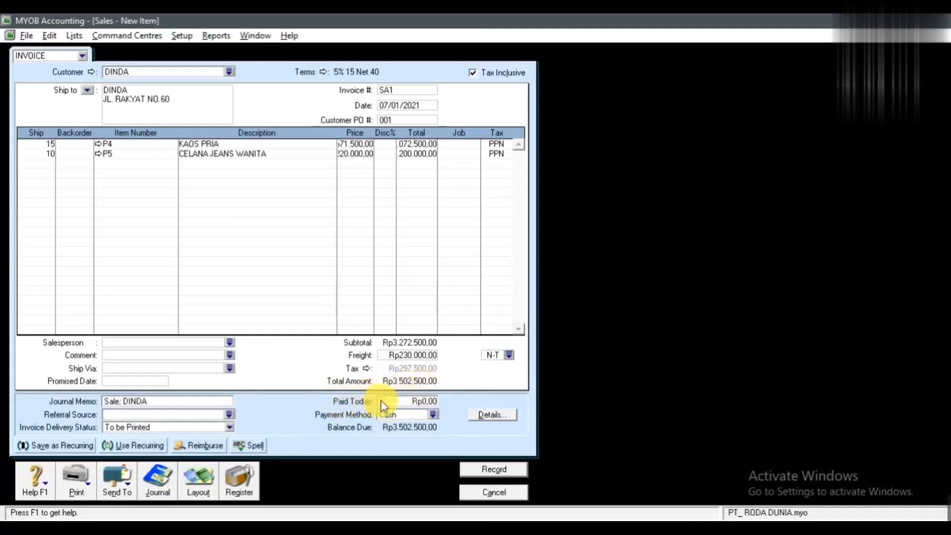
Enter the full invoice total, Rp3.502.500, as the amount paid today.
{"action": "left_click", "coordinate": [401, 404]}
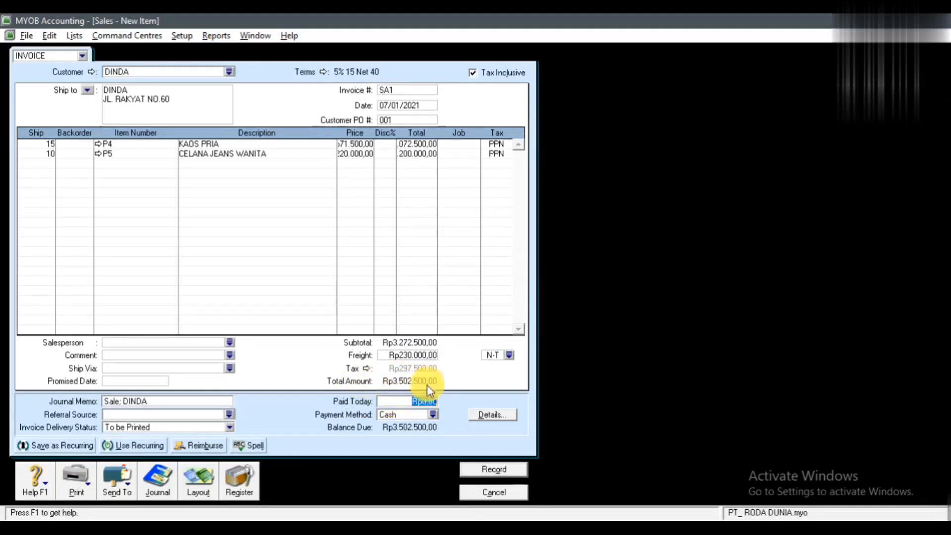
{"action": "type", "text": "3502500"}
{"action": "key", "text": "Tab"}
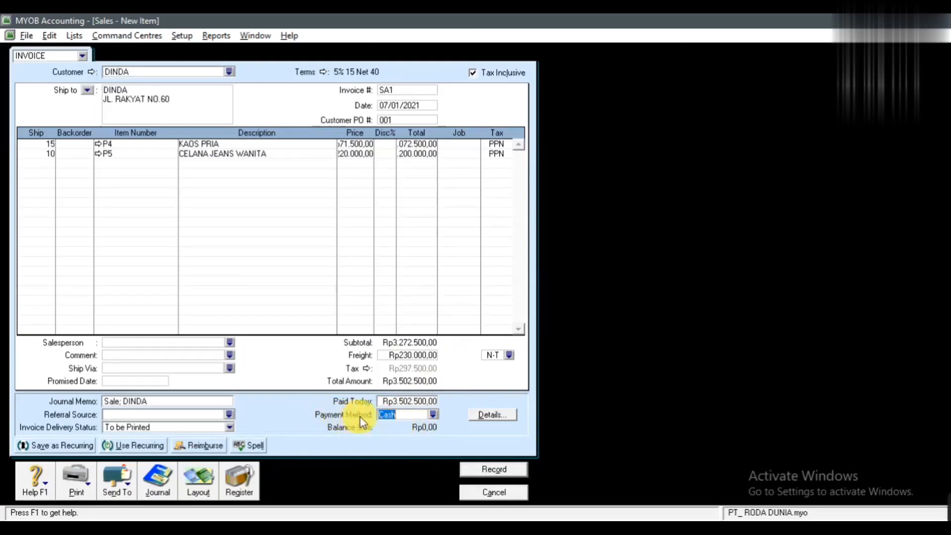
Choose Cash as the payment method and record the SA1 invoice.
{"action": "left_click", "coordinate": [432, 414]}
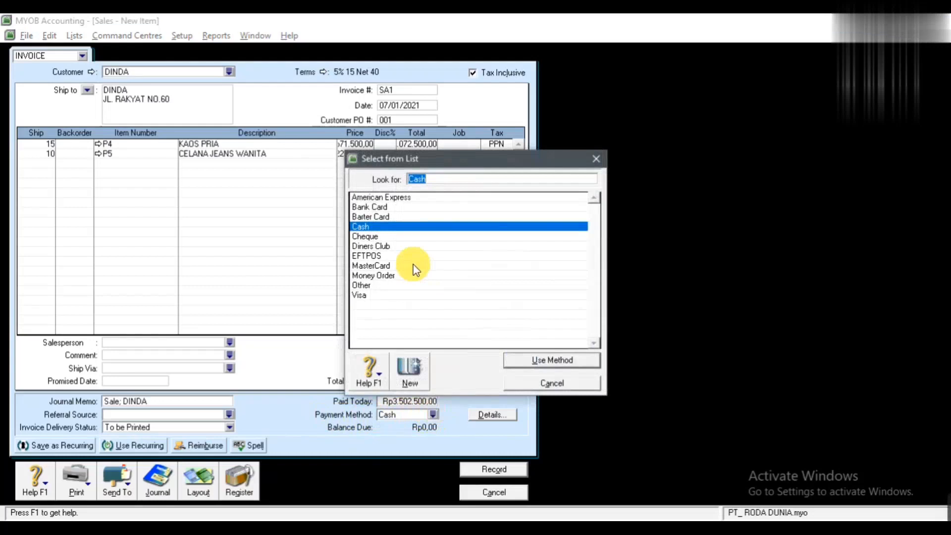
{"action": "left_click", "coordinate": [374, 226]}
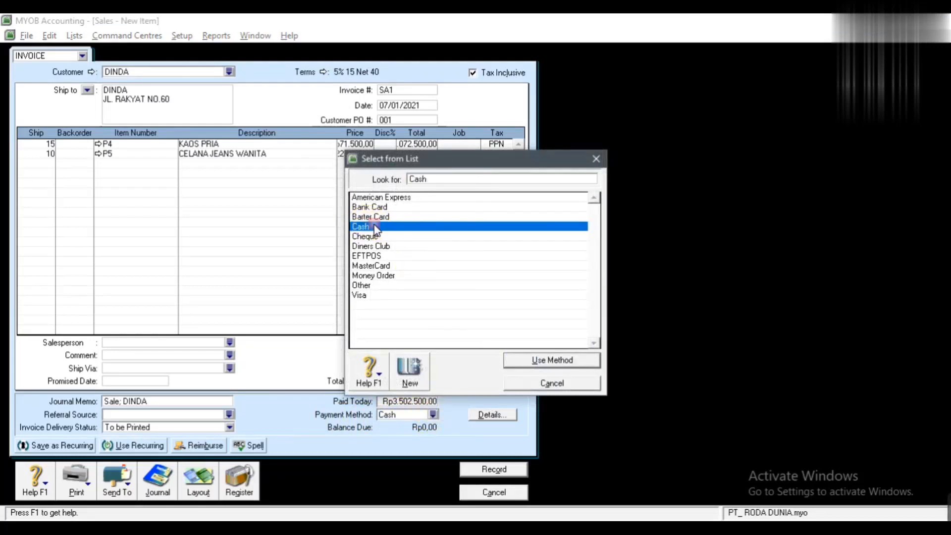
{"action": "left_click", "coordinate": [551, 359]}
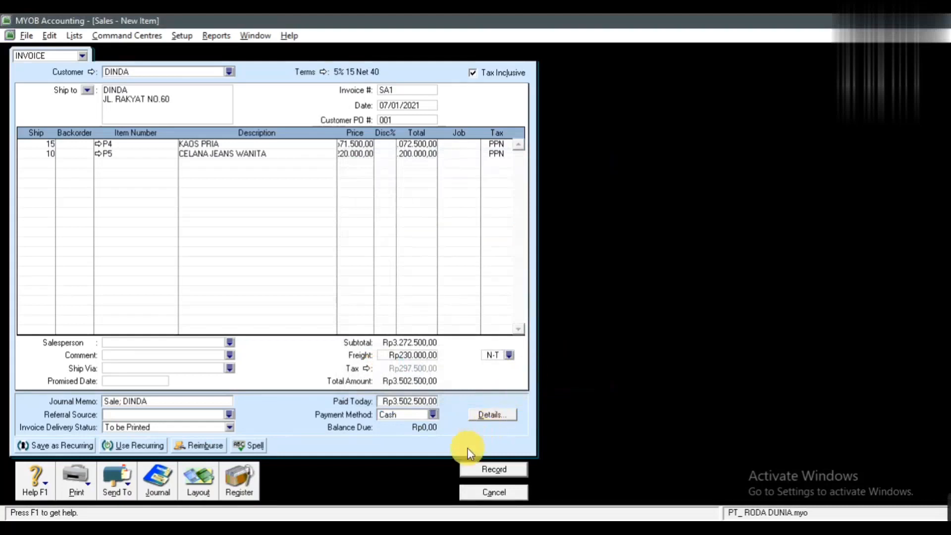
{"action": "left_click", "coordinate": [481, 469]}
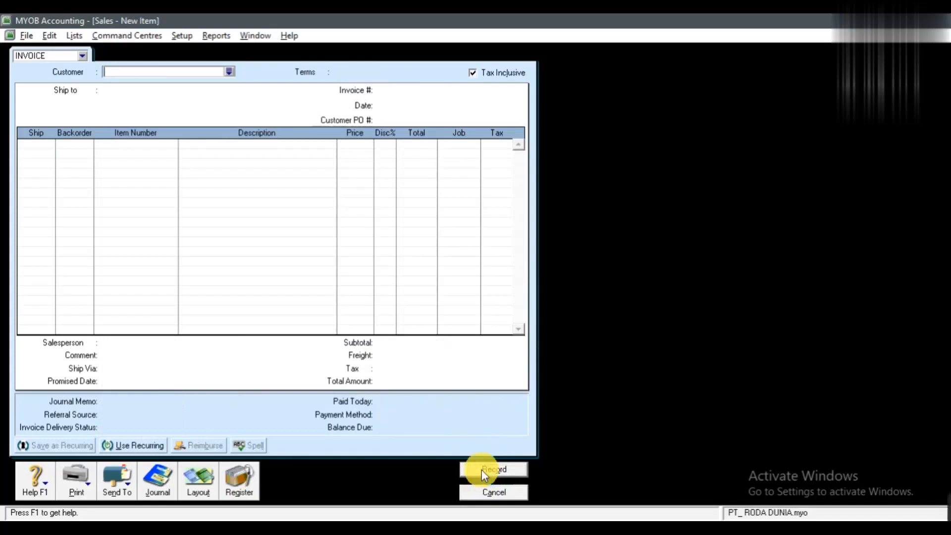
Start a new invoice for the customer in the slide's 08/01/2021 transaction, without using that customer's existing order.
{"action": "key", "text": "alt+Tab"}
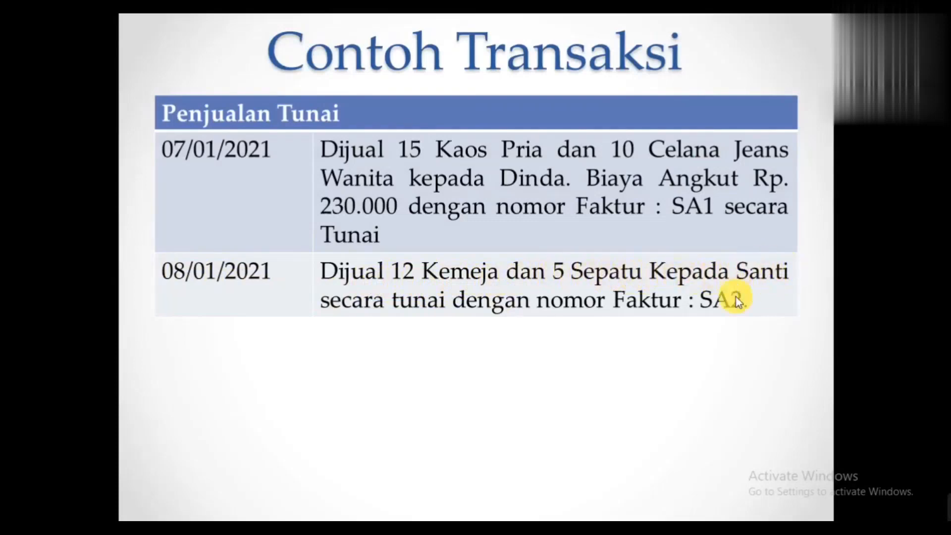
{"action": "key", "text": "alt+Tab"}
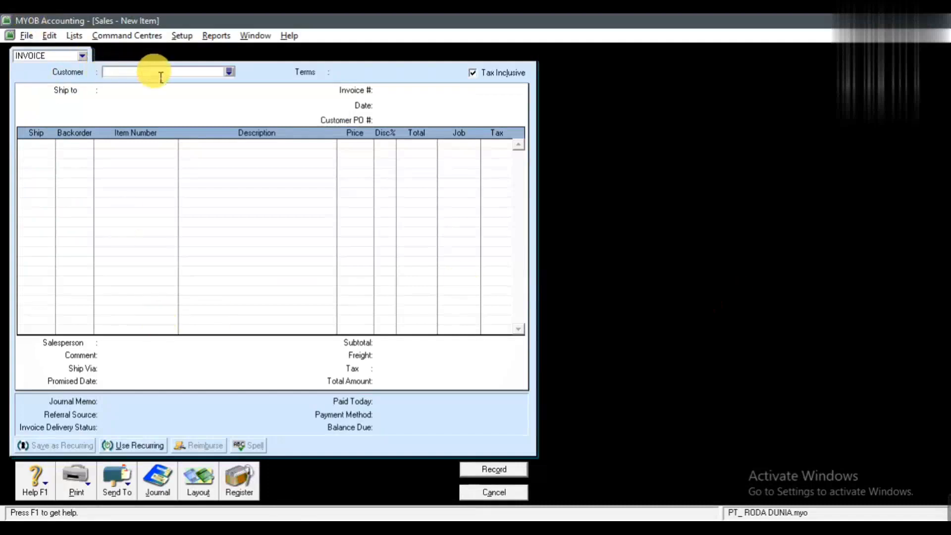
{"action": "left_click", "coordinate": [228, 73]}
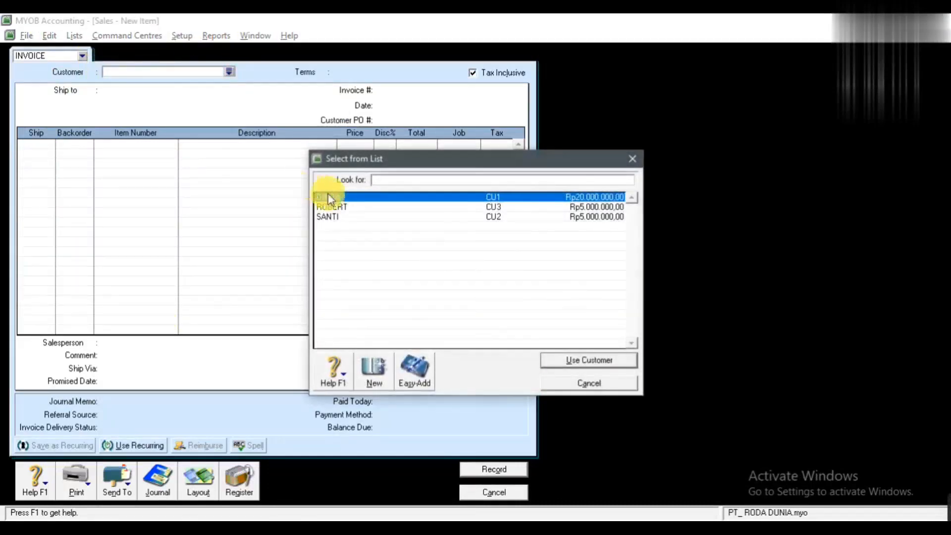
{"action": "left_click", "coordinate": [337, 217]}
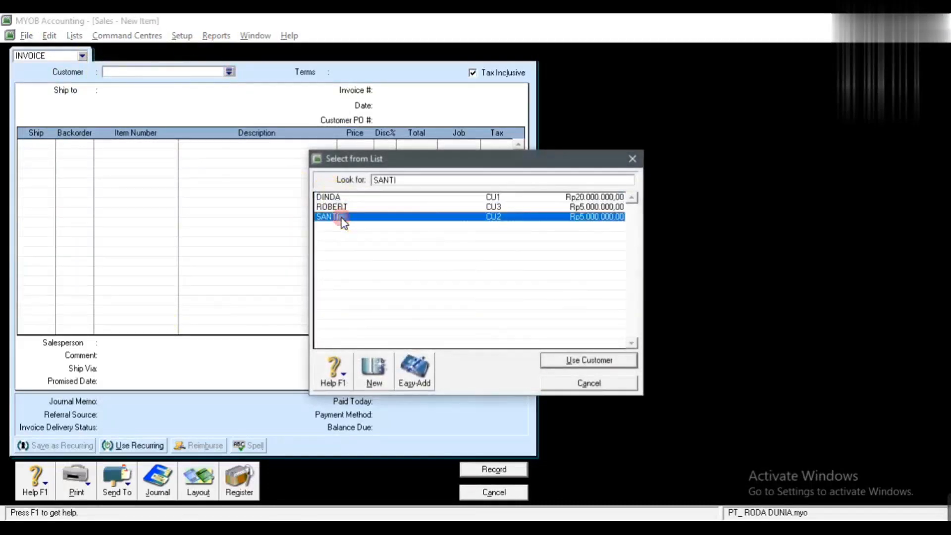
{"action": "left_click", "coordinate": [605, 361]}
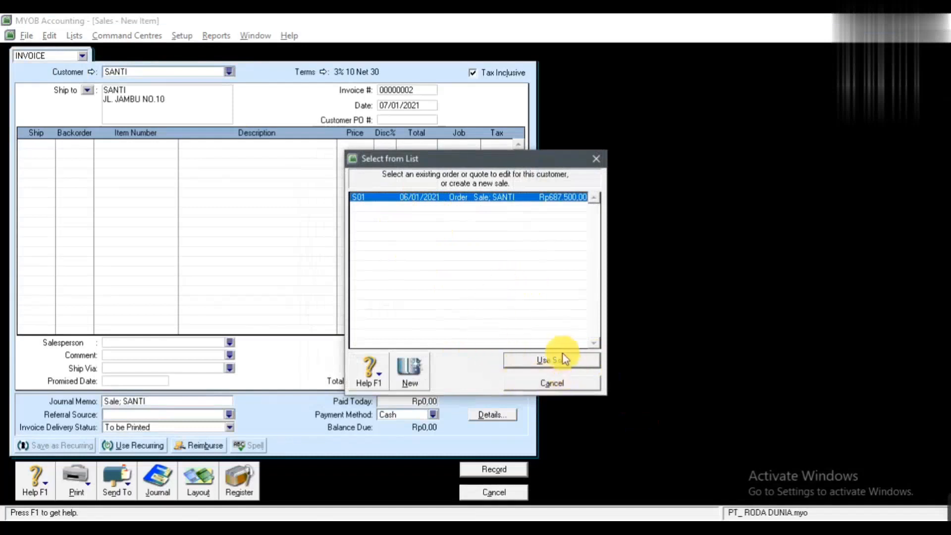
{"action": "left_click", "coordinate": [549, 382]}
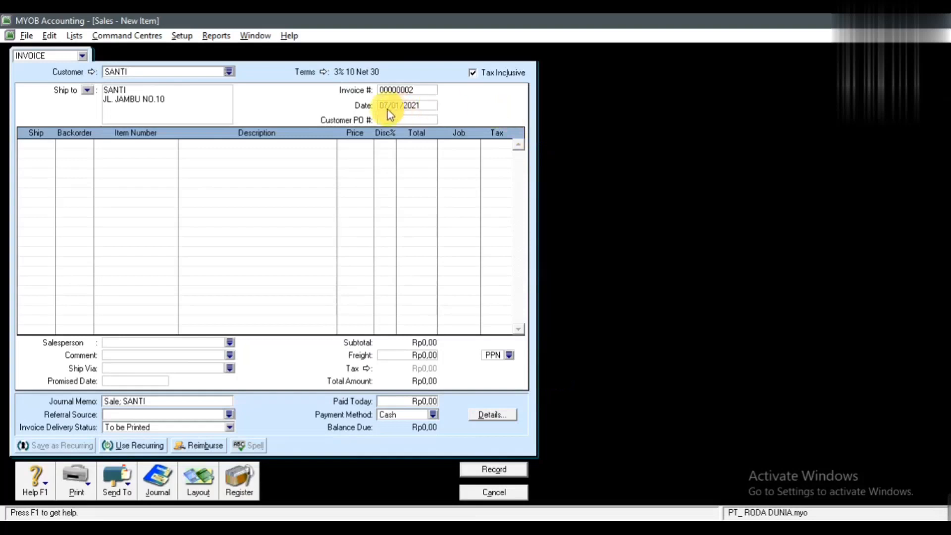
Set the invoice number to SA2, as given on the transaction slide.
{"action": "left_click", "coordinate": [423, 90]}
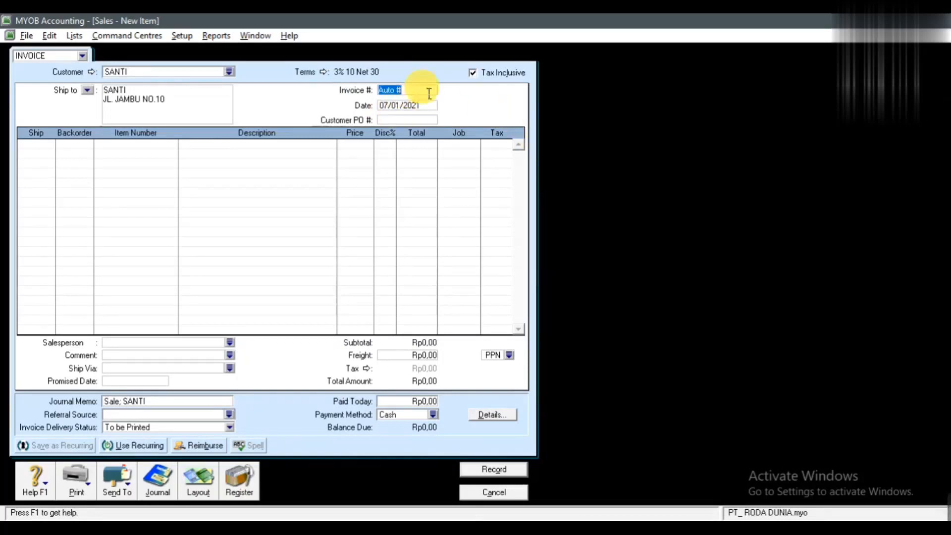
{"action": "key", "text": "alt+Tab"}
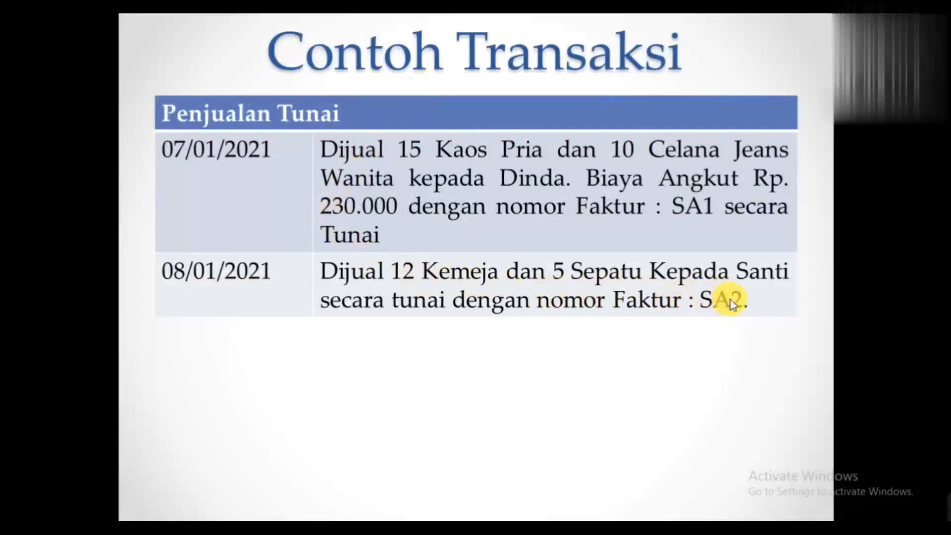
{"action": "key", "text": "alt+Tab"}
{"action": "type", "text": "SA2"}
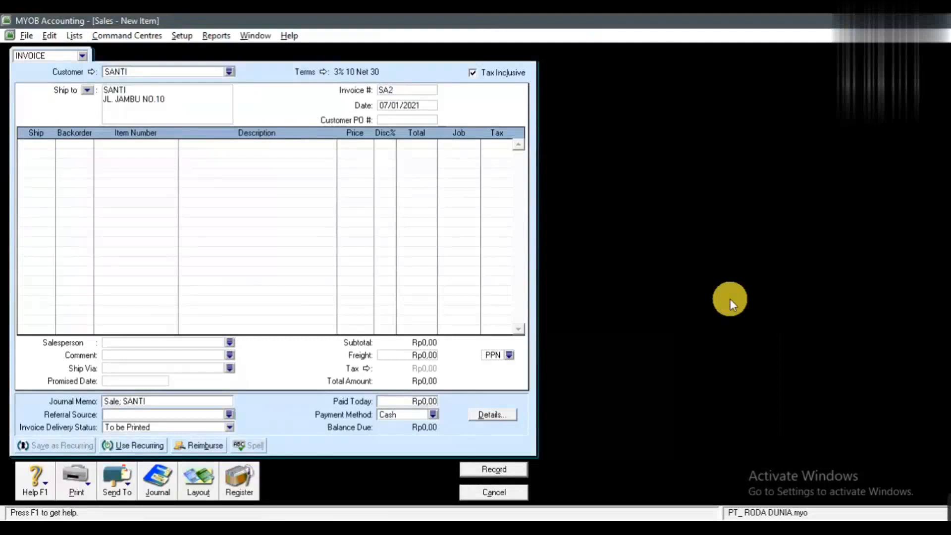
{"action": "key", "text": "Tab"}
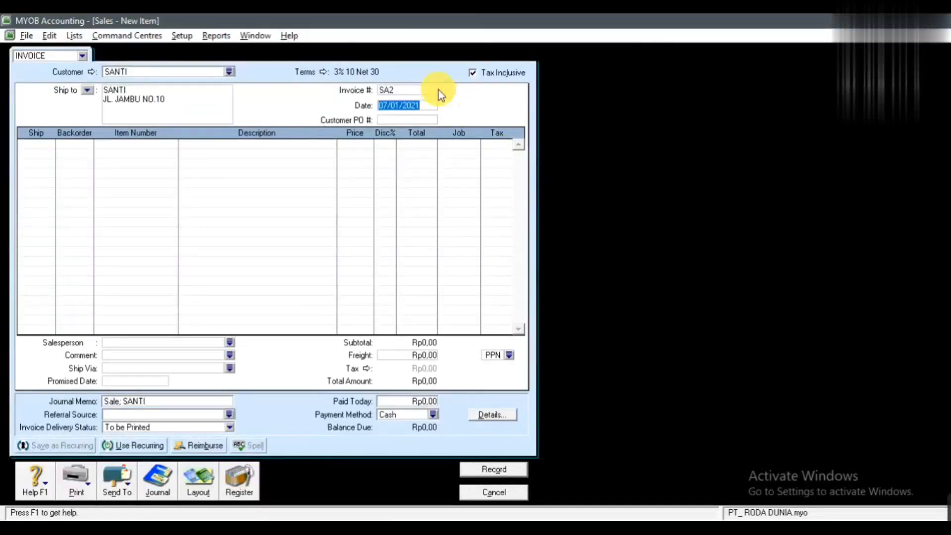
Set the invoice date to 08/01/2021 as listed on the slide, and fill in the customer's purchase order number.
{"action": "key", "text": "alt+Tab"}
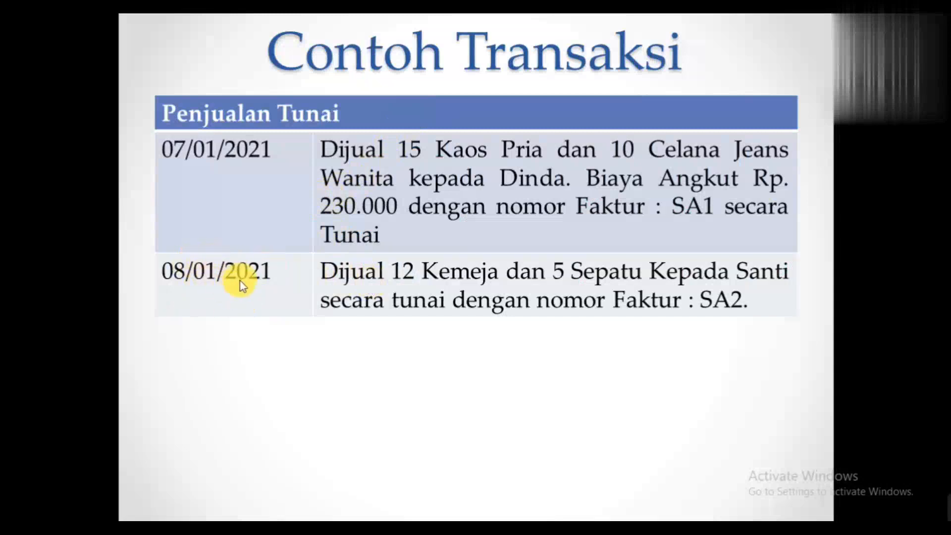
{"action": "key", "text": "alt+Tab"}
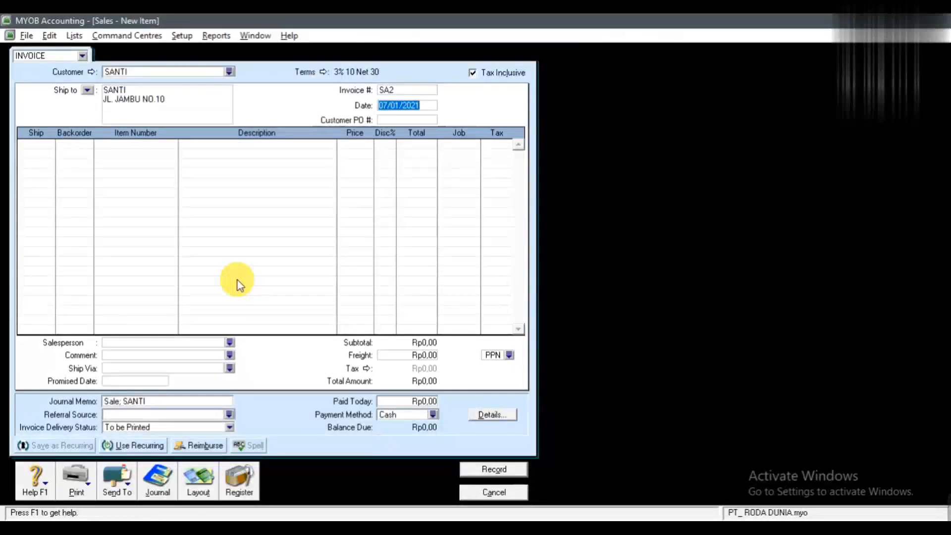
{"action": "type", "text": "08/01/2021"}
{"action": "key", "text": "Tab"}
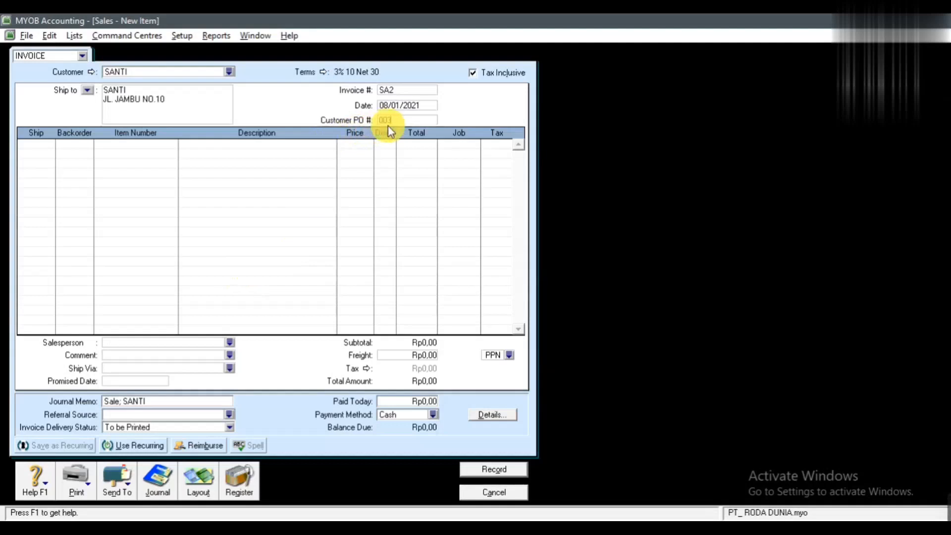
{"action": "key", "text": "Tab"}
Add a first invoice line for 12 units of item P3, KEMEJA, as listed on the transaction slide.
{"action": "key", "text": "alt+Tab"}
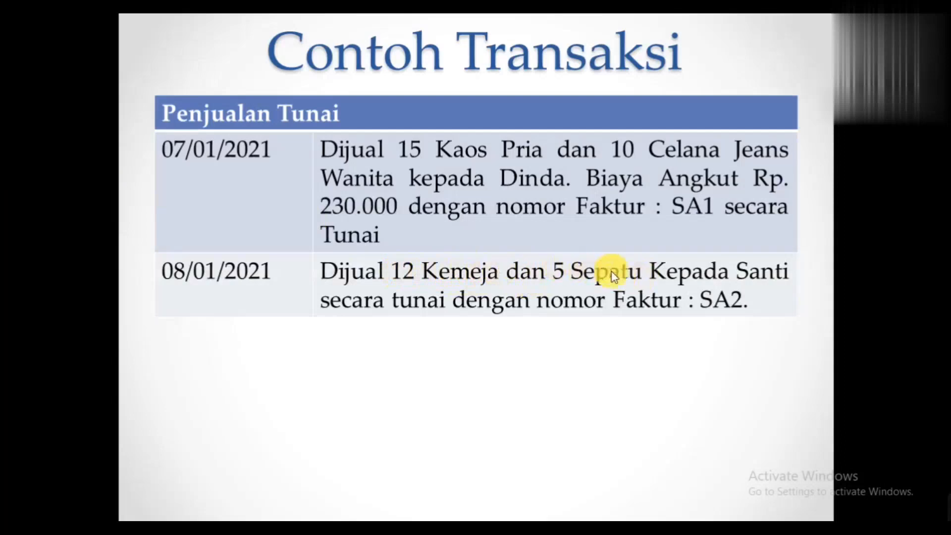
{"action": "key", "text": "alt+Tab"}
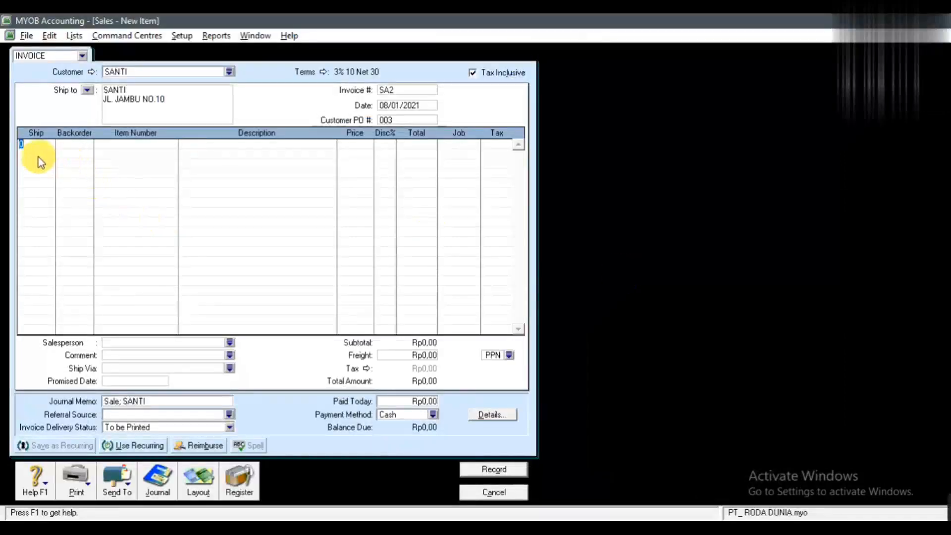
{"action": "type", "text": "12"}
{"action": "key", "text": "Tab"}
{"action": "key", "text": "Tab"}
{"action": "key", "text": "Tab"}
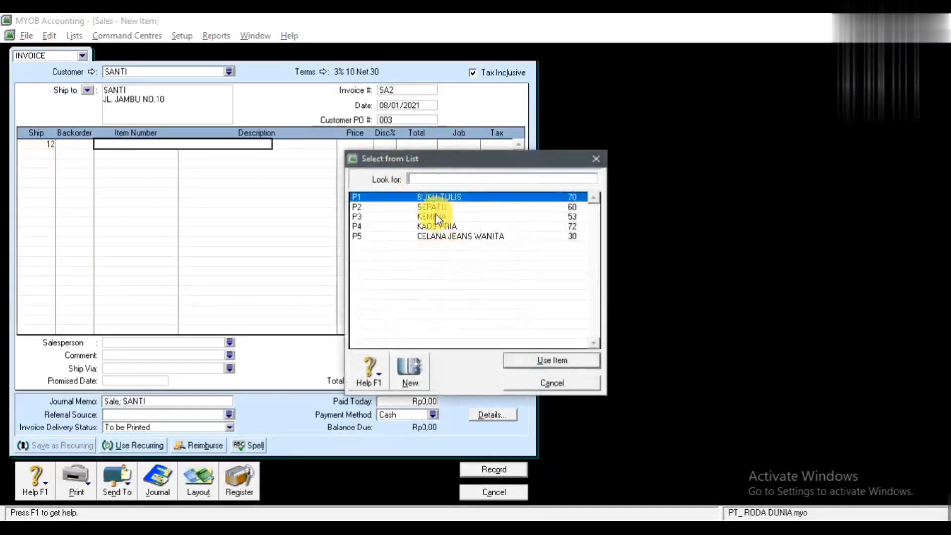
{"action": "type", "text": "P3"}
{"action": "left_click", "coordinate": [552, 360]}
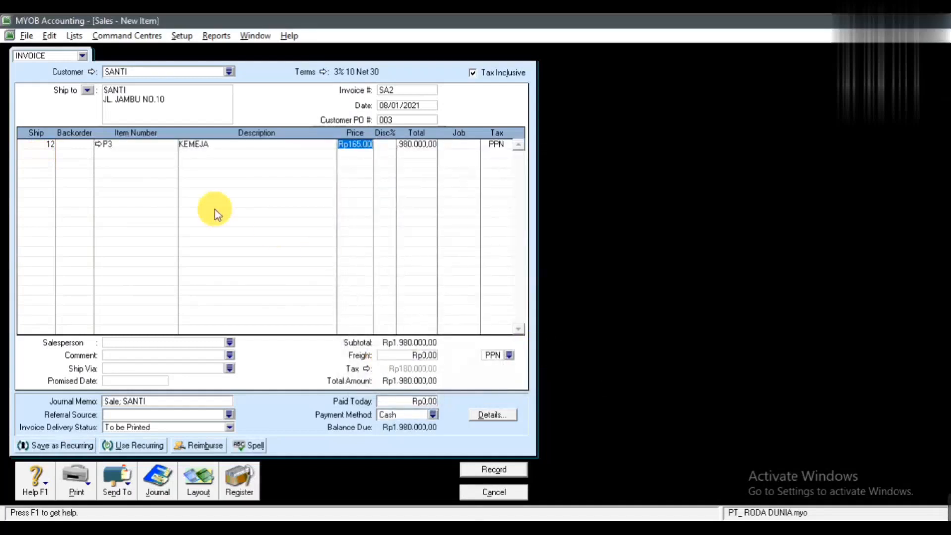
Add a second invoice line for 15 units of item P2, SEPATU, and check the quantities against the transaction slide.
{"action": "left_click", "coordinate": [50, 157]}
{"action": "type", "text": "15"}
{"action": "key", "text": "Tab"}
{"action": "key", "text": "Tab"}
{"action": "key", "text": "Tab"}
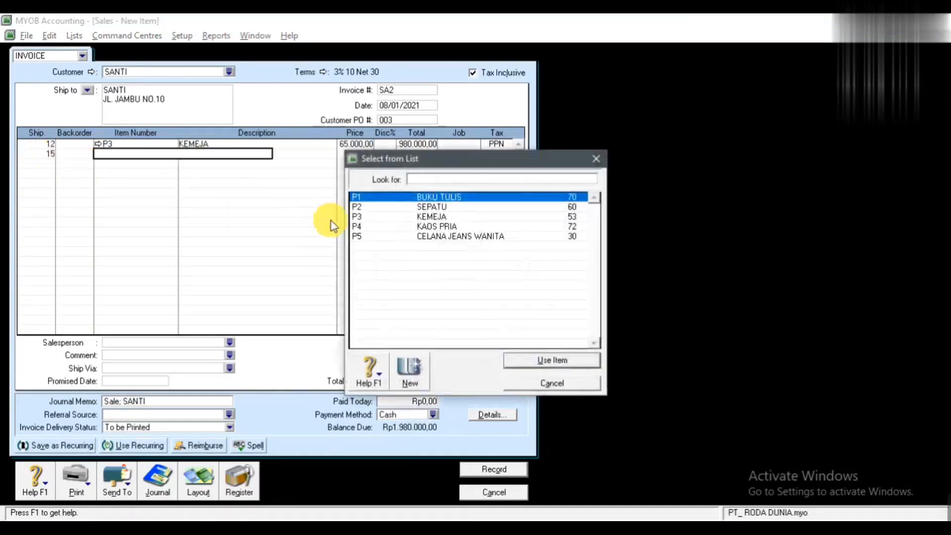
{"action": "left_click", "coordinate": [383, 206]}
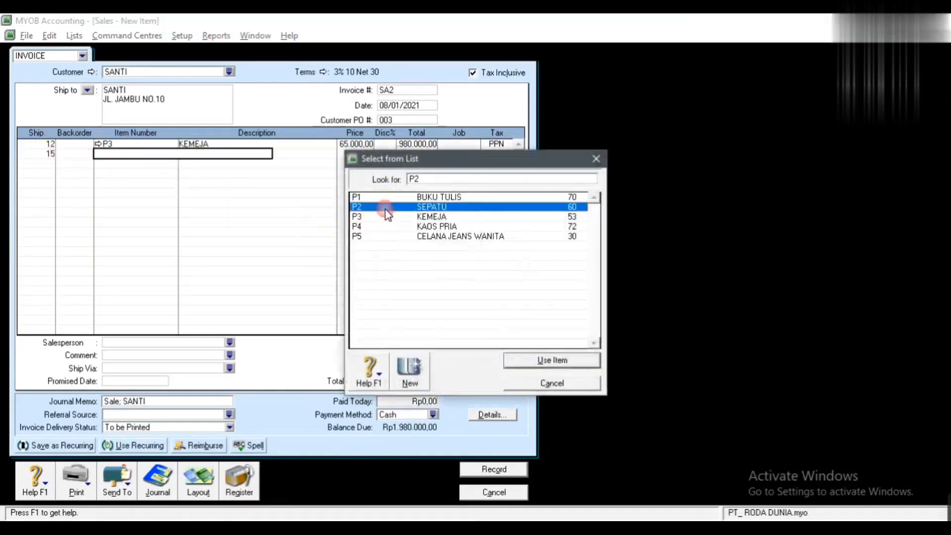
{"action": "left_click", "coordinate": [526, 367]}
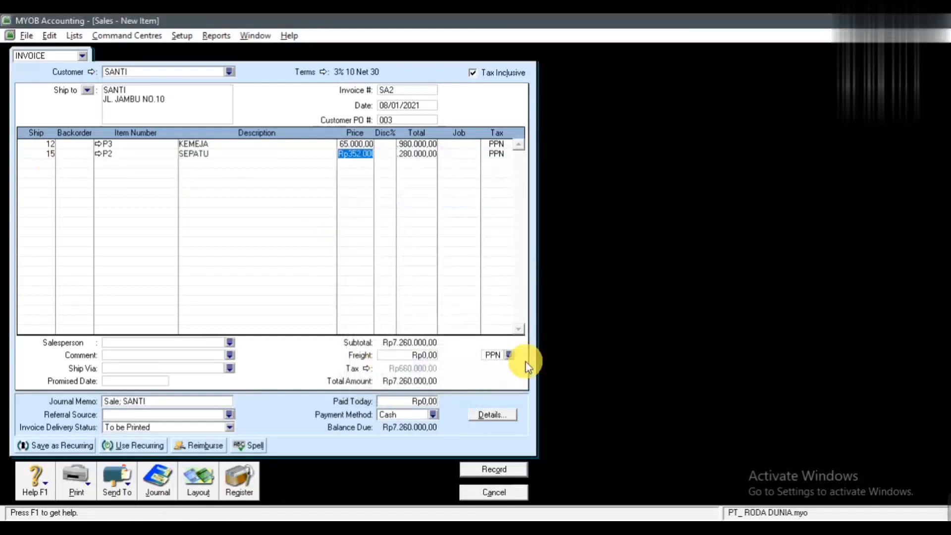
{"action": "key", "text": "alt+Tab"}
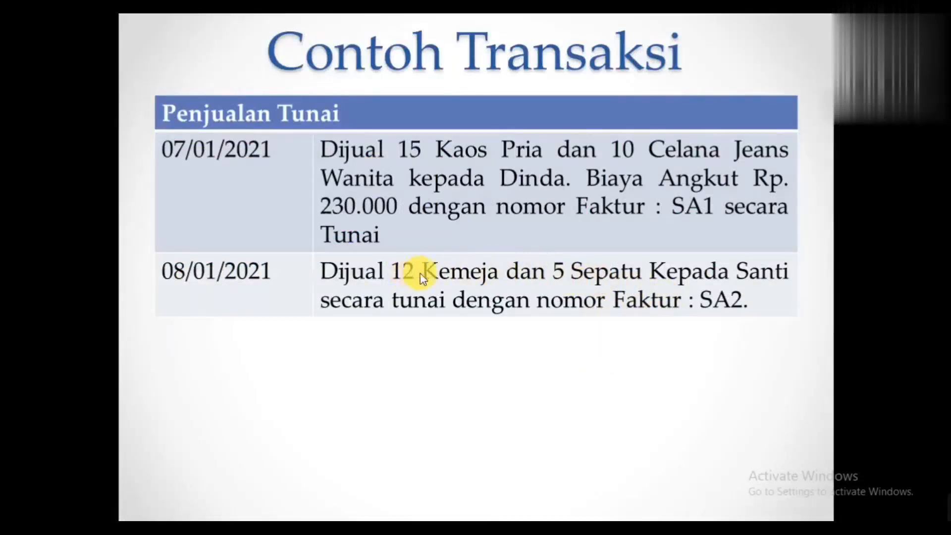
{"action": "key", "text": "alt+Tab"}
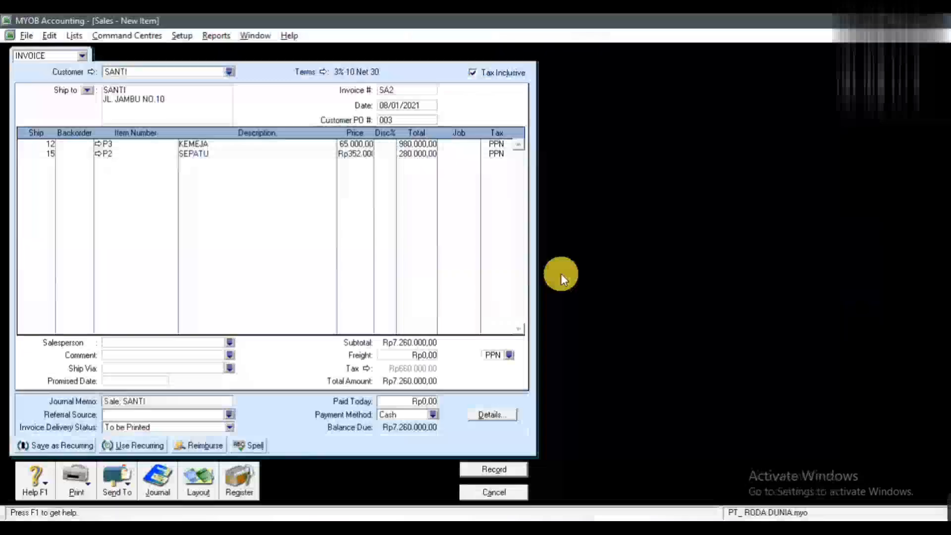
Correct the quantity on the SEPATU invoice line to 5 units.
{"action": "left_click", "coordinate": [49, 156]}
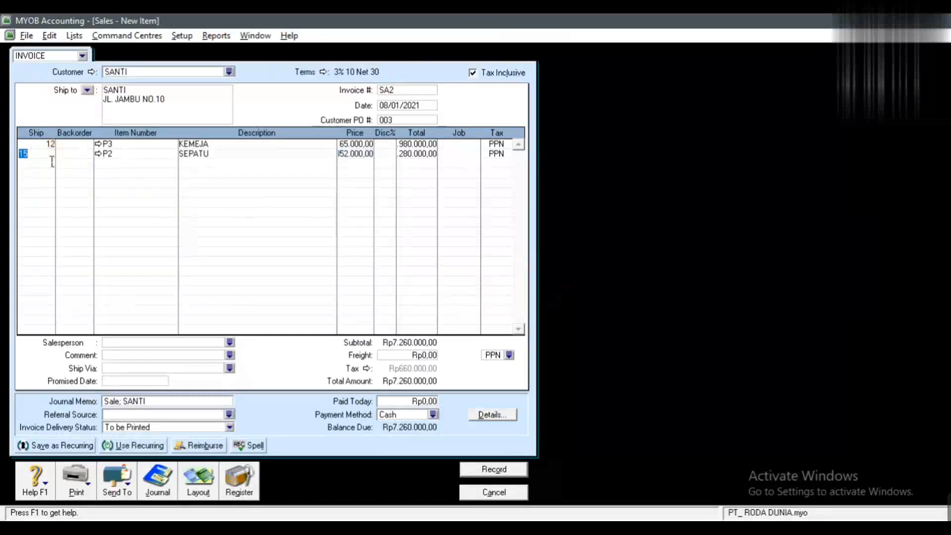
{"action": "type", "text": "5"}
{"action": "key", "text": "Tab"}
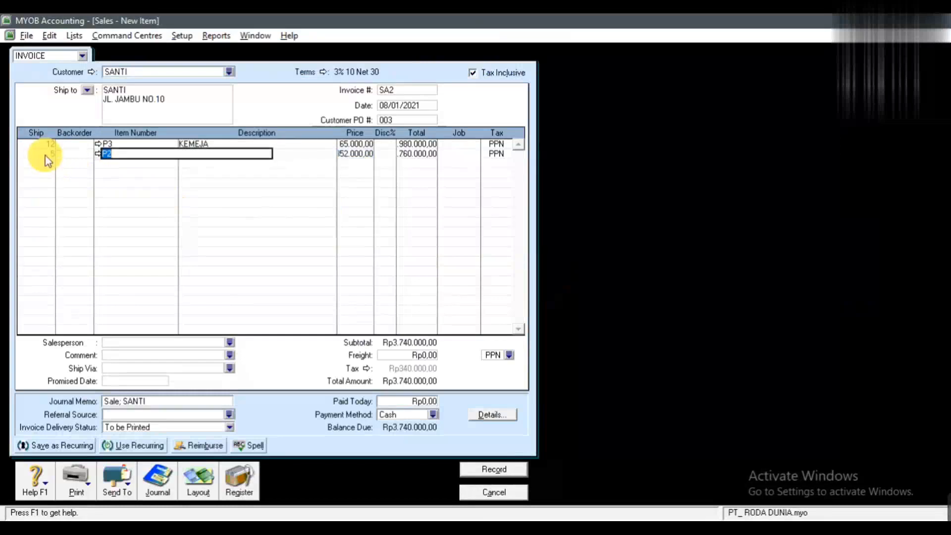
{"action": "key", "text": "Tab"}
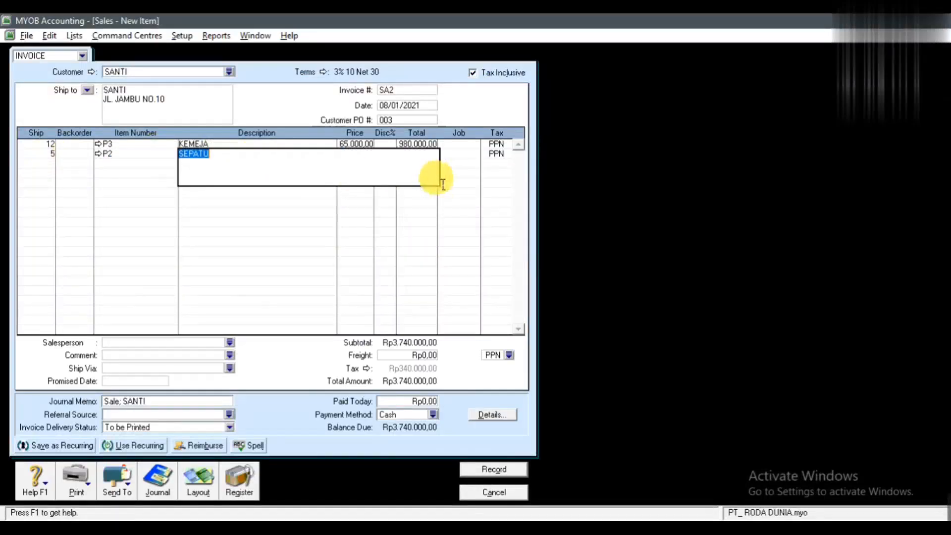
{"action": "key", "text": "Tab"}
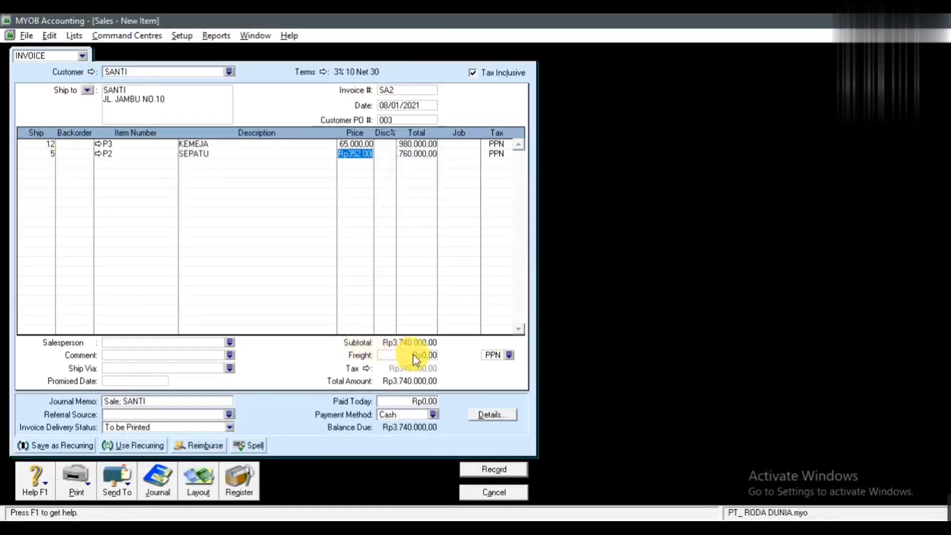
Check the SA2 transaction slide for a freight charge, and set the freight tax code to N-T.
{"action": "key", "text": "alt+Tab"}
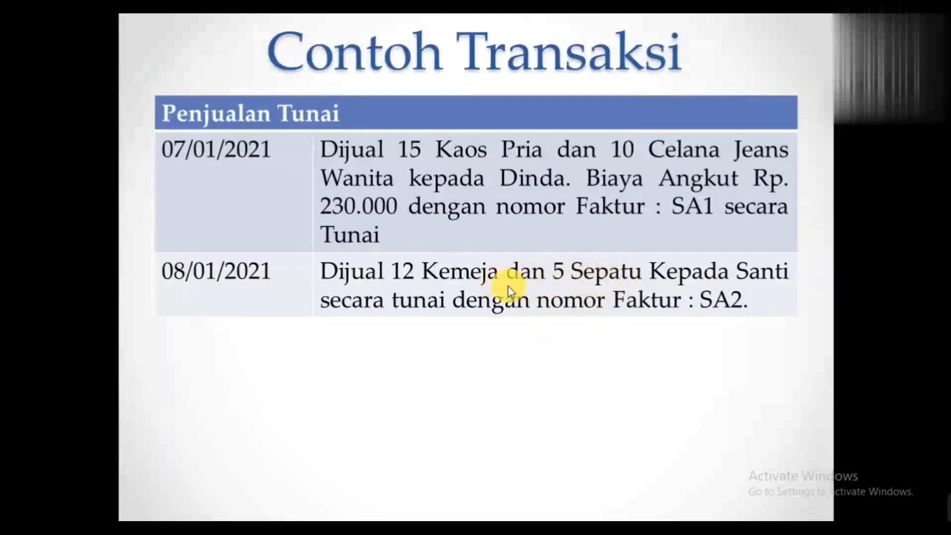
{"action": "key", "text": "alt+Tab"}
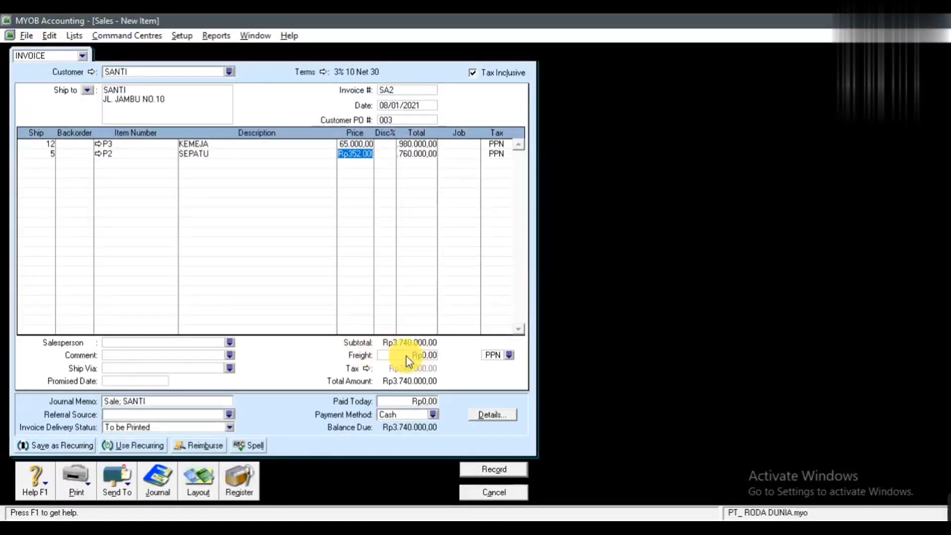
{"action": "left_click", "coordinate": [508, 355]}
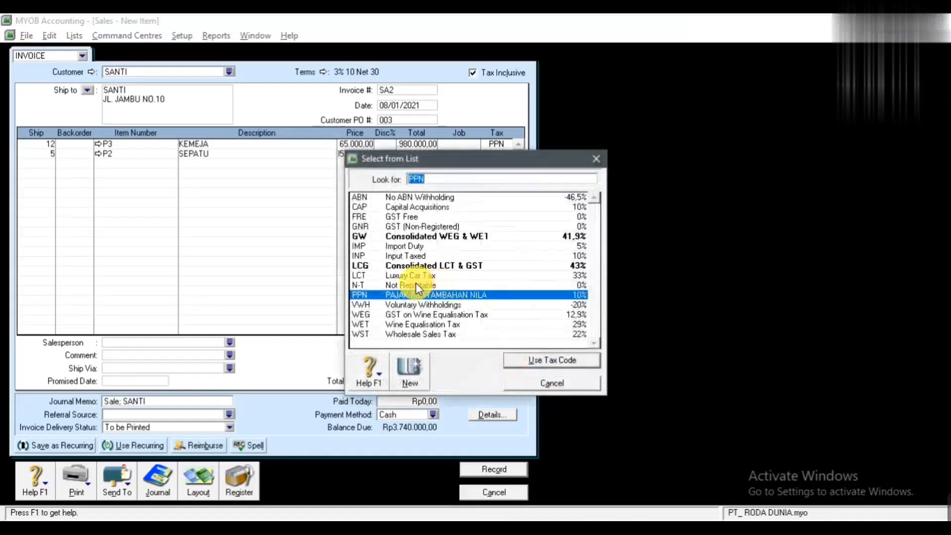
{"action": "left_click", "coordinate": [547, 361]}
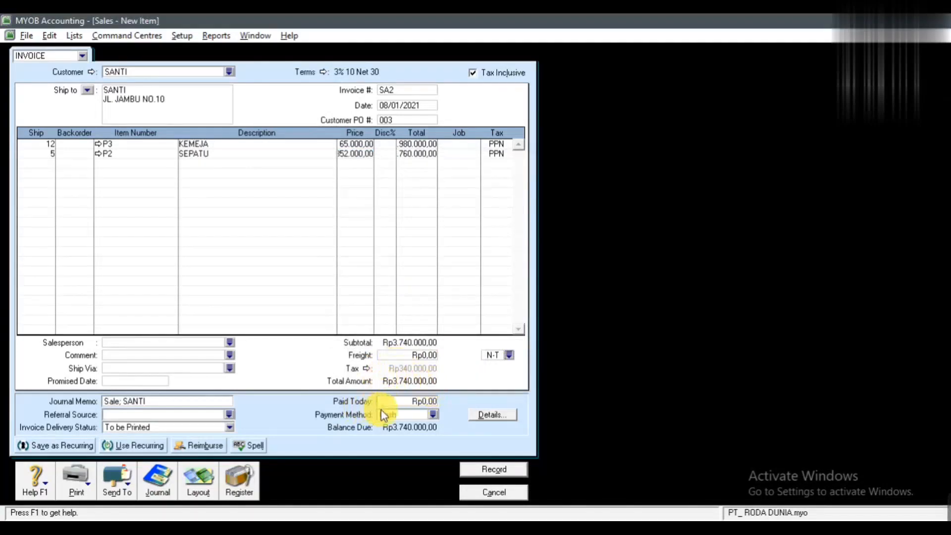
Enter 3.740.000 as the amount paid today on invoice SA2, and record the sale.
{"action": "left_click", "coordinate": [417, 402]}
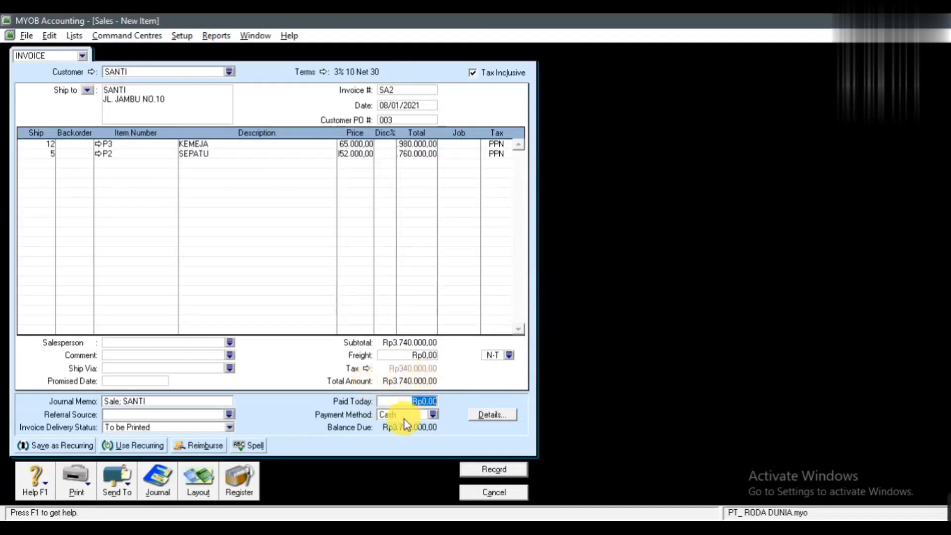
{"action": "key", "text": "BackSpace"}
{"action": "type", "text": "3.7"}
{"action": "type", "text": "40."}
{"action": "type", "text": "00"}
{"action": "type", "text": "00"}
{"action": "key", "text": "Tab"}
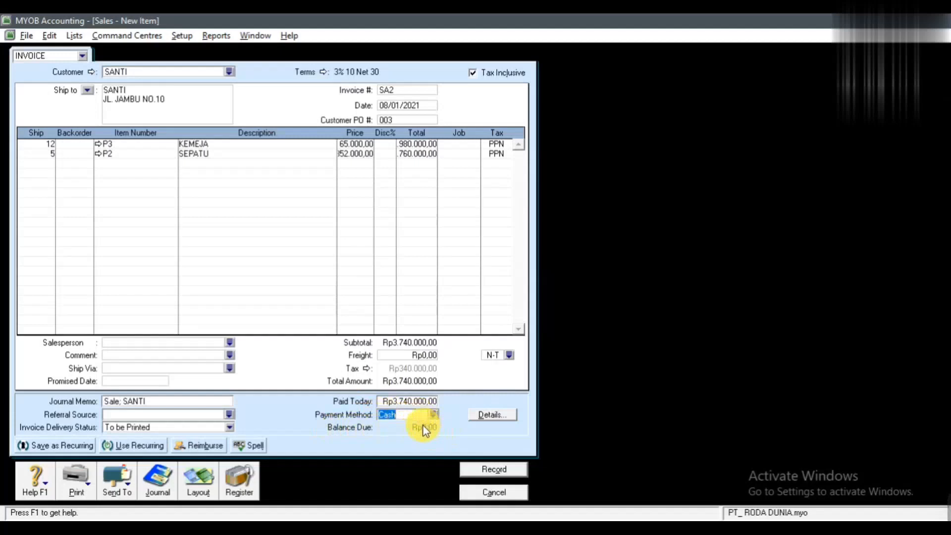
{"action": "left_click", "coordinate": [491, 470]}
{"action": "left_click", "coordinate": [480, 492]}
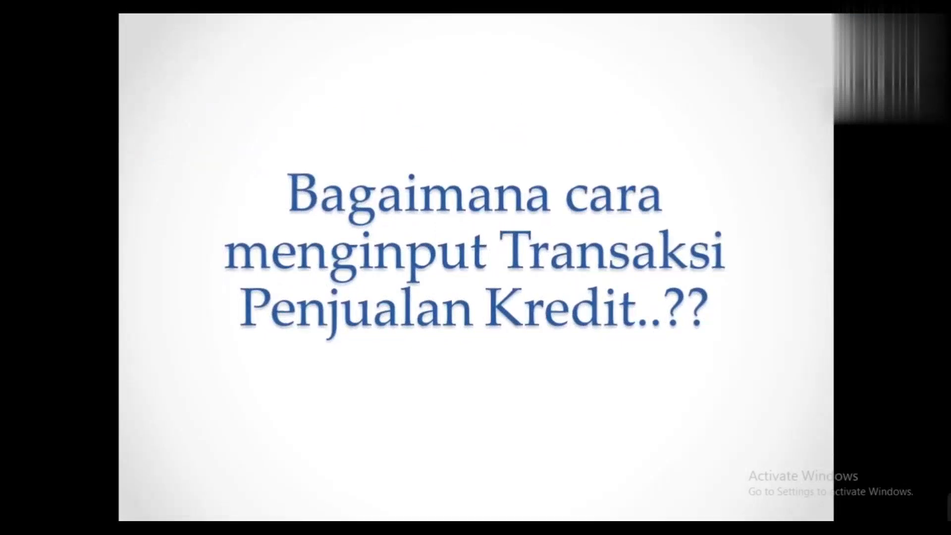
Advance the slides to the credit-sale example transactions and return to MYOB Accounting.
{"action": "key", "text": "Right"}
{"action": "key", "text": "Right"}
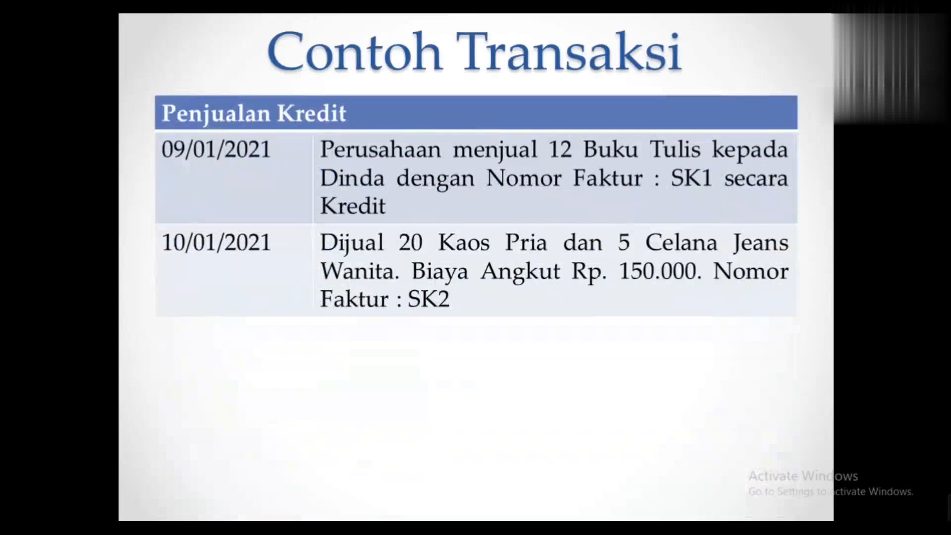
{"action": "key", "text": "alt+Tab"}
{"action": "key", "text": "alt+Tab"}
{"action": "key", "text": "alt+Tab"}
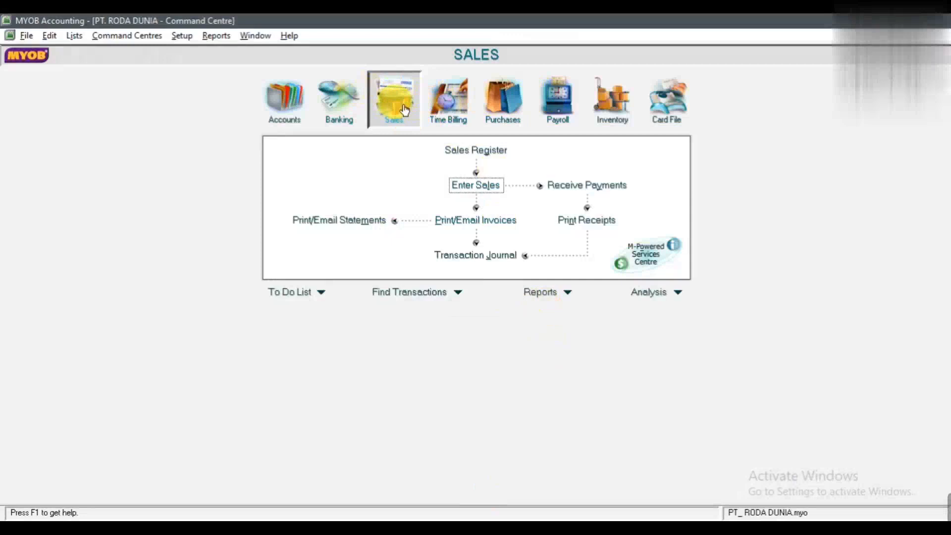
Open a new sales entry with Invoice as its type.
{"action": "left_click", "coordinate": [485, 192]}
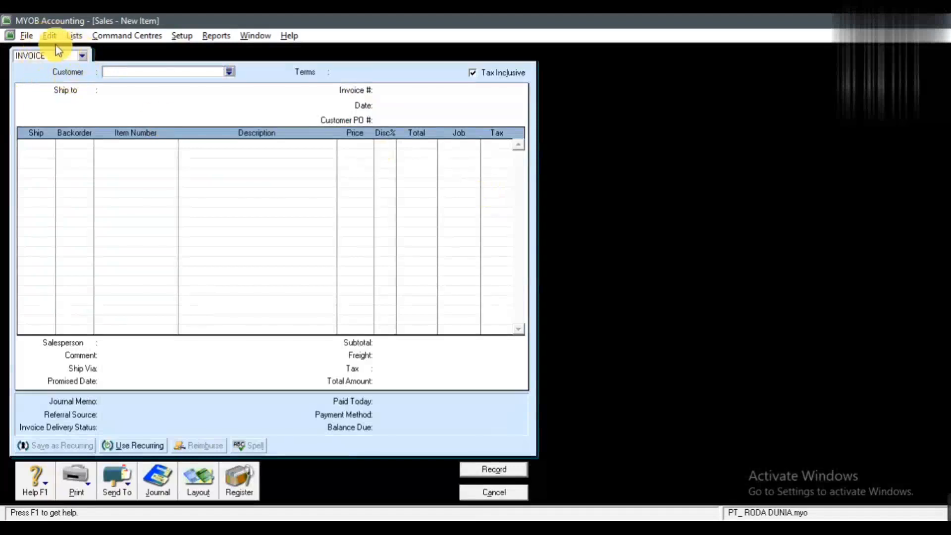
{"action": "left_click", "coordinate": [82, 56]}
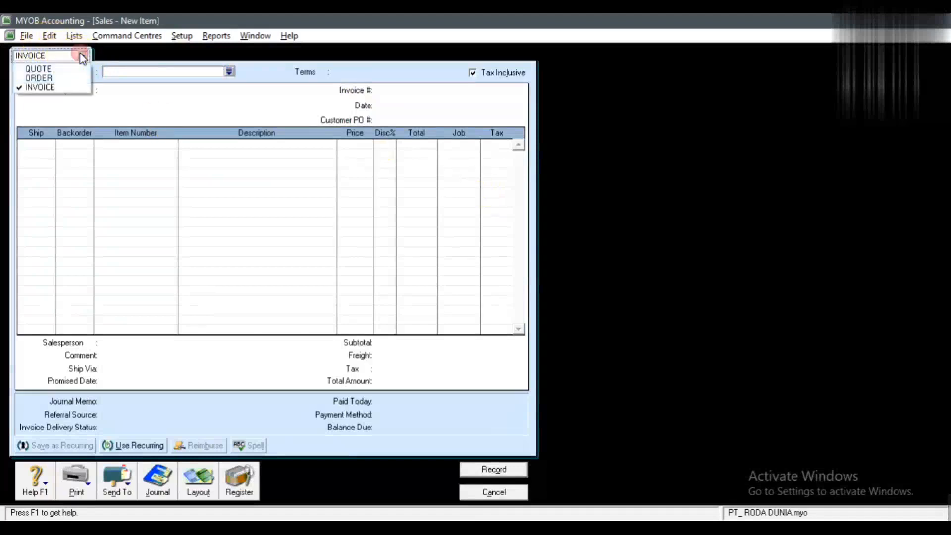
{"action": "left_click", "coordinate": [59, 88]}
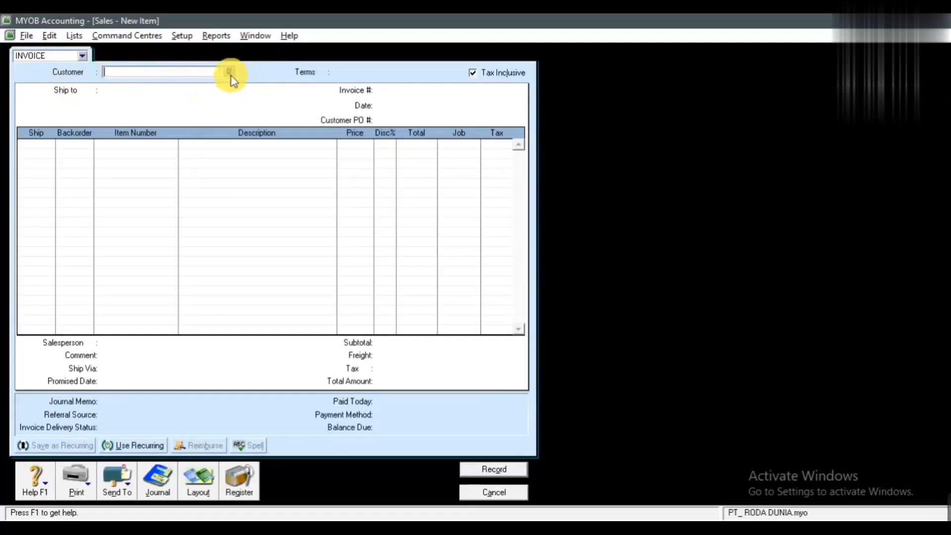
Check the slide for the customer of the 09/01/2021 credit sale, and assign that customer to the invoice.
{"action": "key", "text": "alt+Tab"}
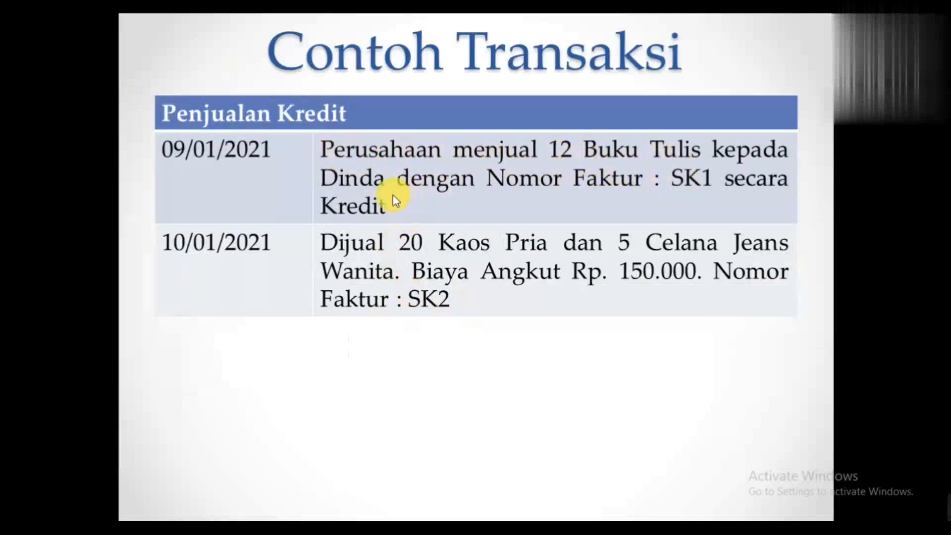
{"action": "key", "text": "alt+Tab"}
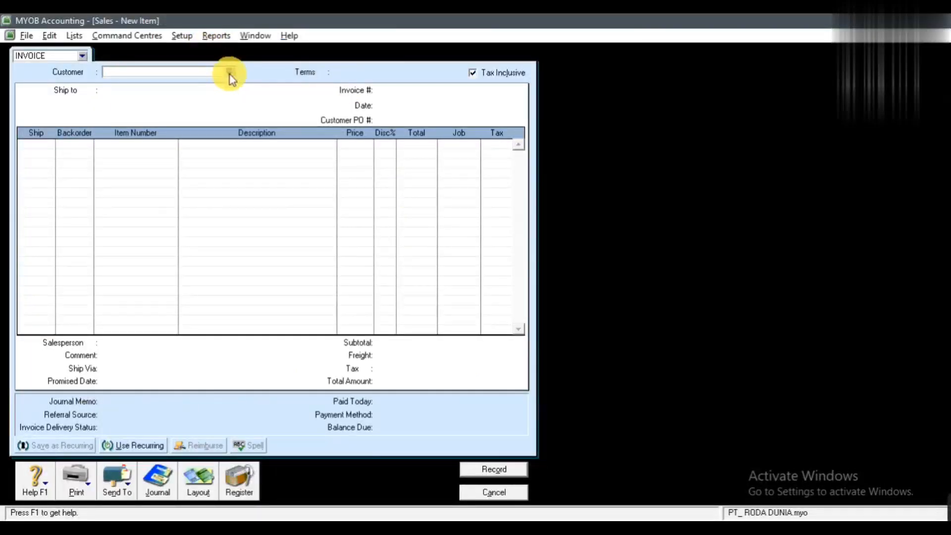
{"action": "left_click", "coordinate": [226, 72]}
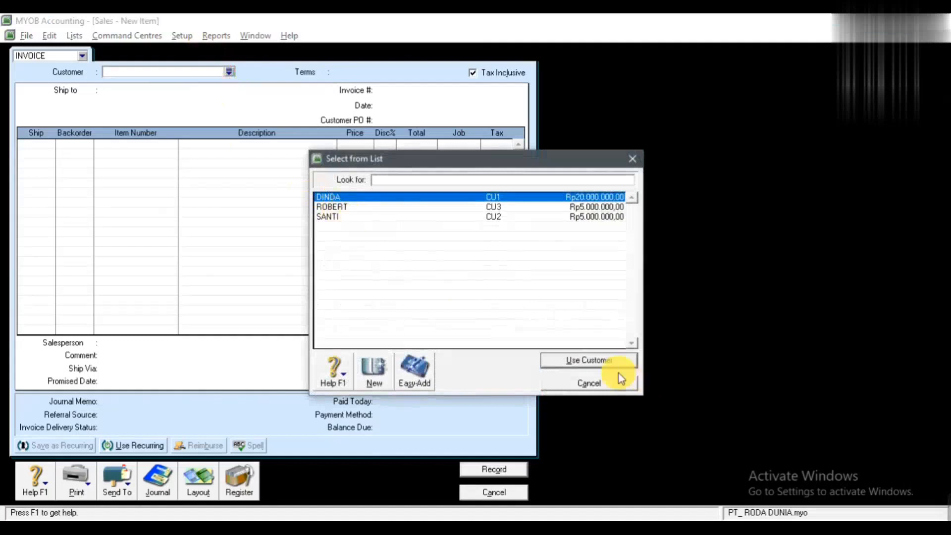
{"action": "left_click", "coordinate": [593, 361]}
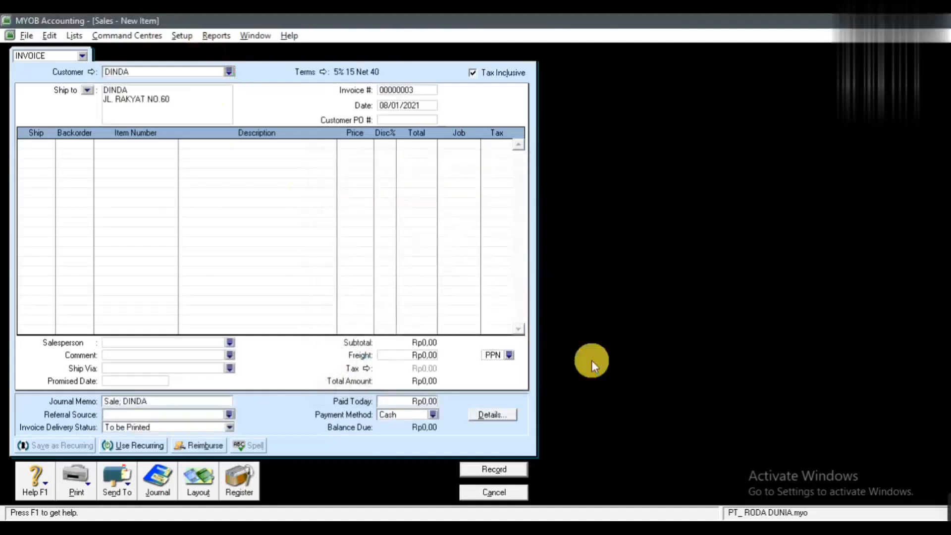
Set the invoice number to SK1, as given on the credit-sale slide.
{"action": "left_click", "coordinate": [417, 88]}
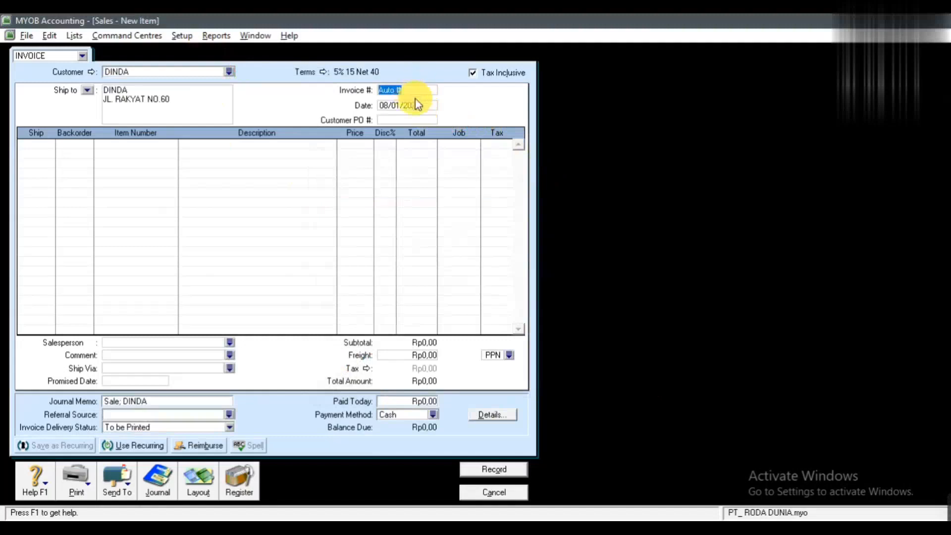
{"action": "key", "text": "alt+Tab"}
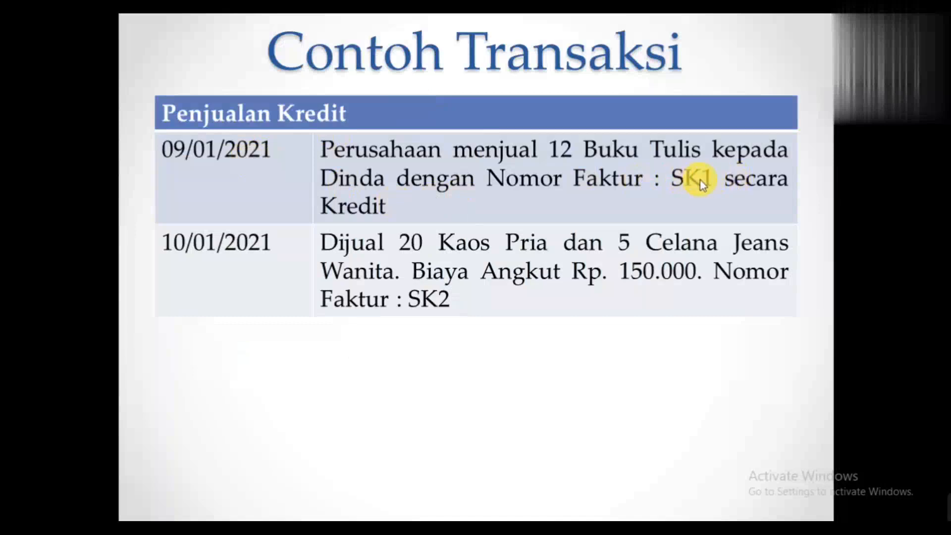
{"action": "key", "text": "alt+Tab"}
{"action": "type", "text": "SK1"}
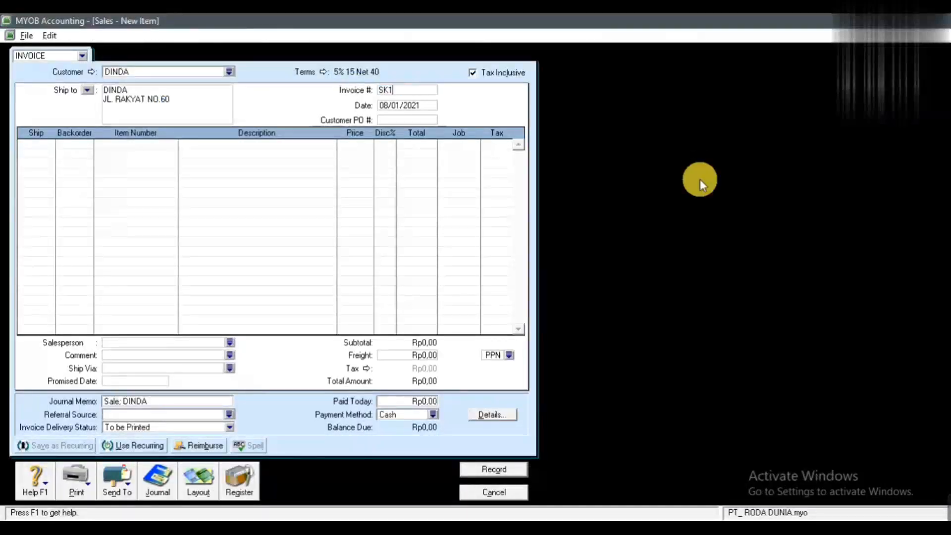
{"action": "key", "text": "Tab"}
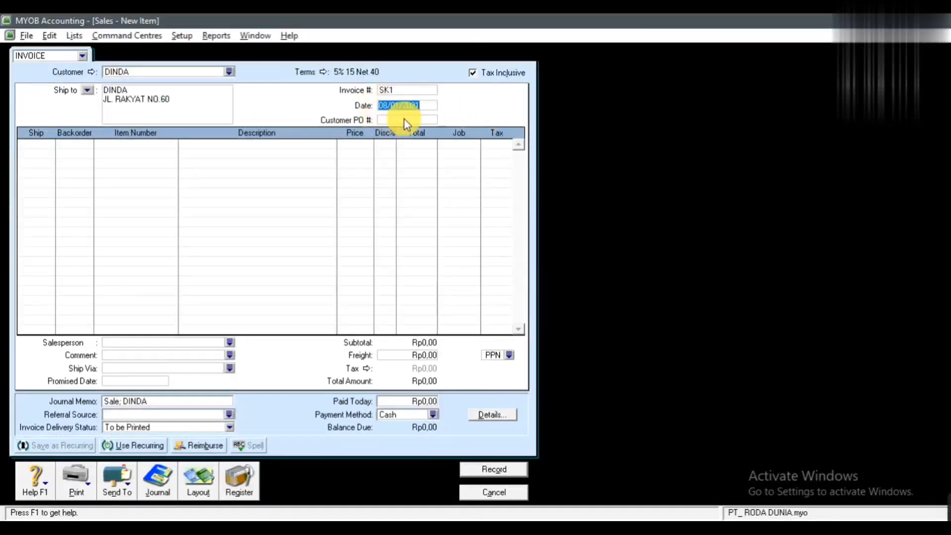
Set the invoice date to 09/01/2021 as listed on the slide, and enter the customer's purchase order number.
{"action": "key", "text": "alt+Tab"}
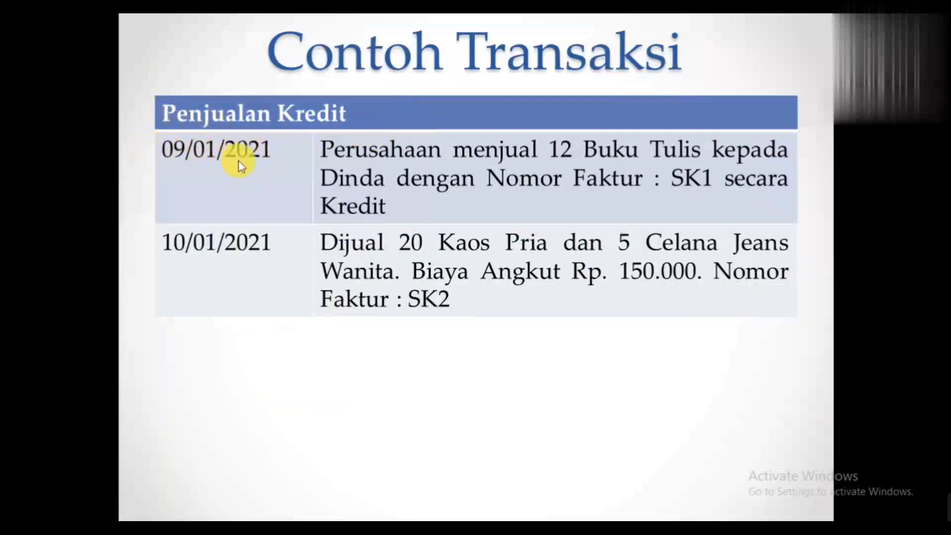
{"action": "key", "text": "alt+Tab"}
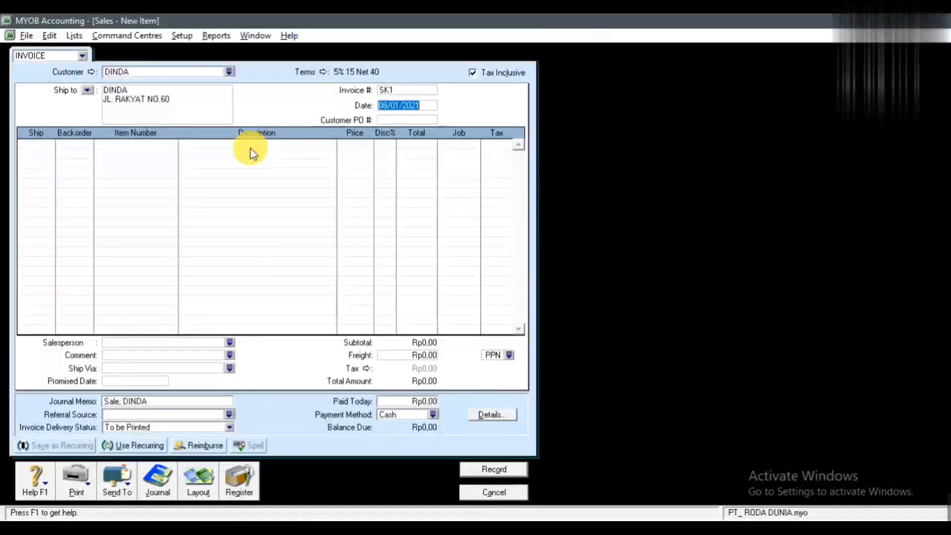
{"action": "type", "text": "09"}
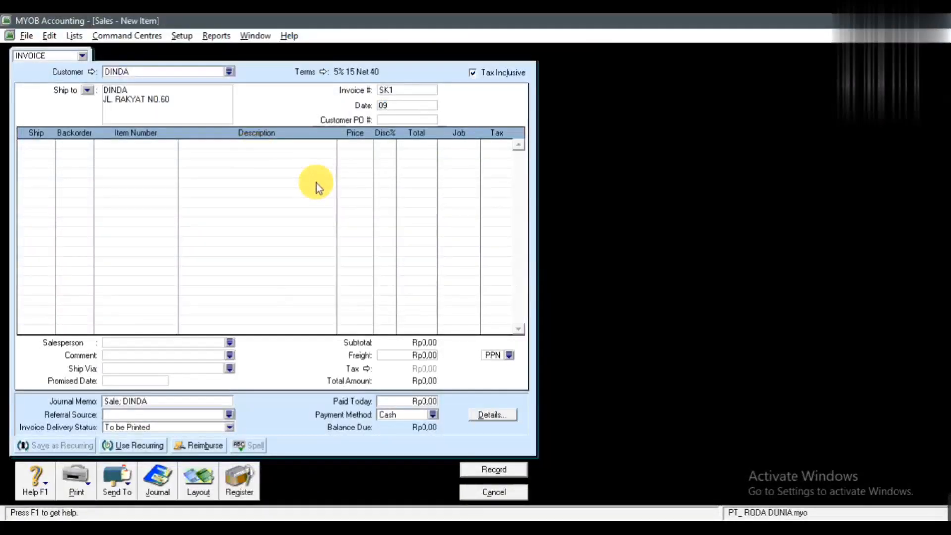
{"action": "type", "text": "/01/2021"}
{"action": "key", "text": "Tab"}
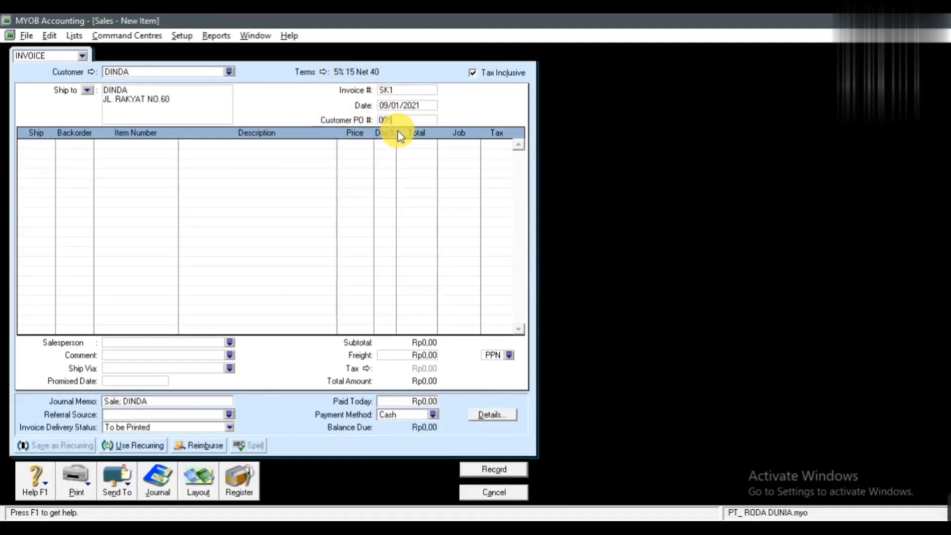
{"action": "type", "text": "005"}
{"action": "key", "text": "Tab"}
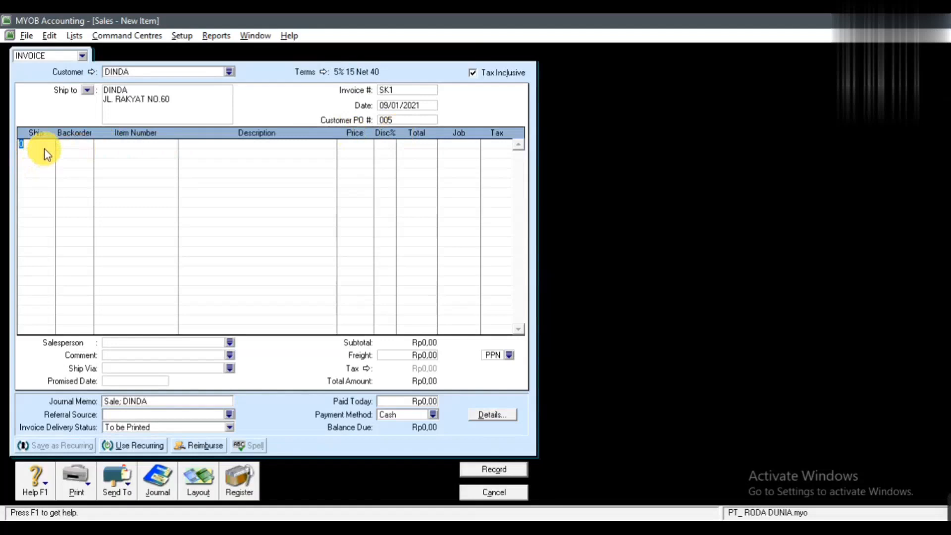
Add an invoice line for 12 units of item P1, BUKU TULIS, and check it against the credit-sale slide.
{"action": "key", "text": "alt+Tab"}
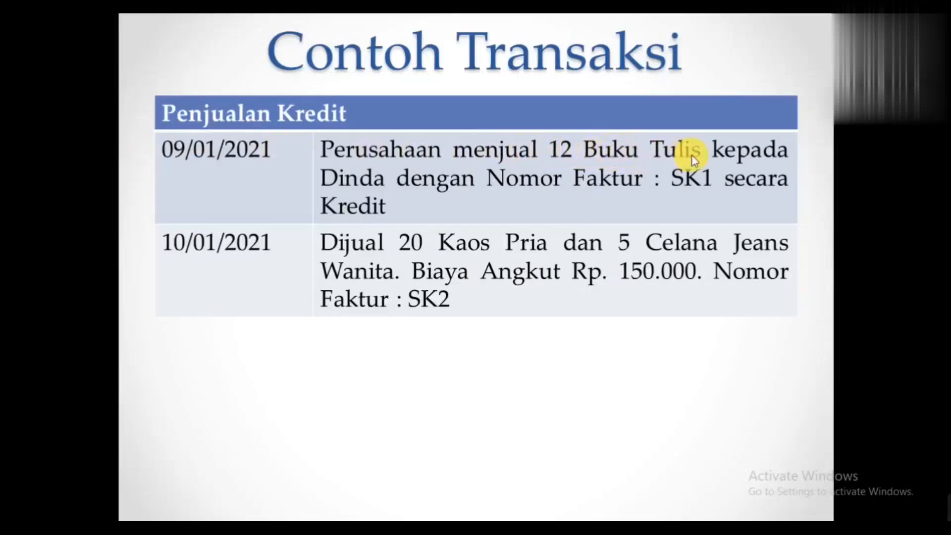
{"action": "key", "text": "alt+Tab"}
{"action": "type", "text": "12"}
{"action": "key", "text": "Tab"}
{"action": "key", "text": "Tab"}
{"action": "key", "text": "Tab"}
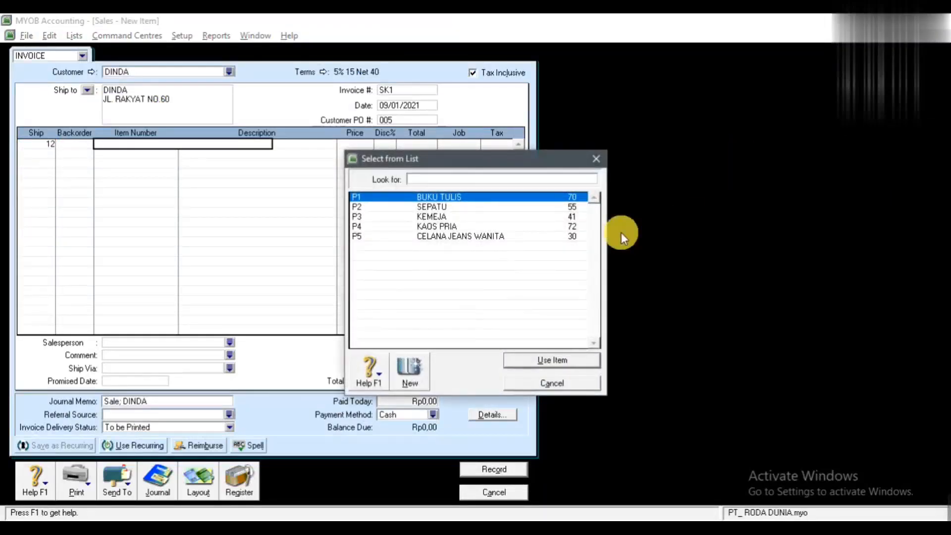
{"action": "left_click", "coordinate": [538, 360]}
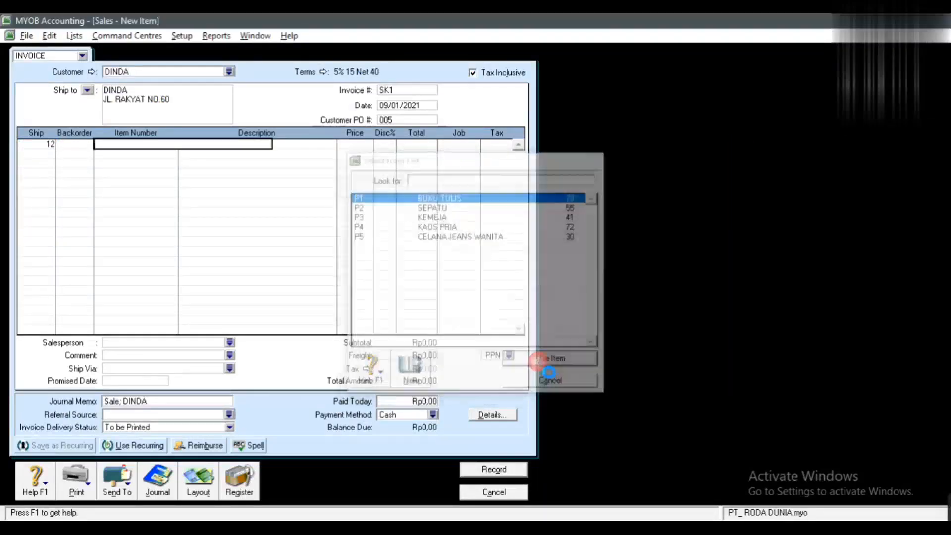
{"action": "key", "text": "Tab"}
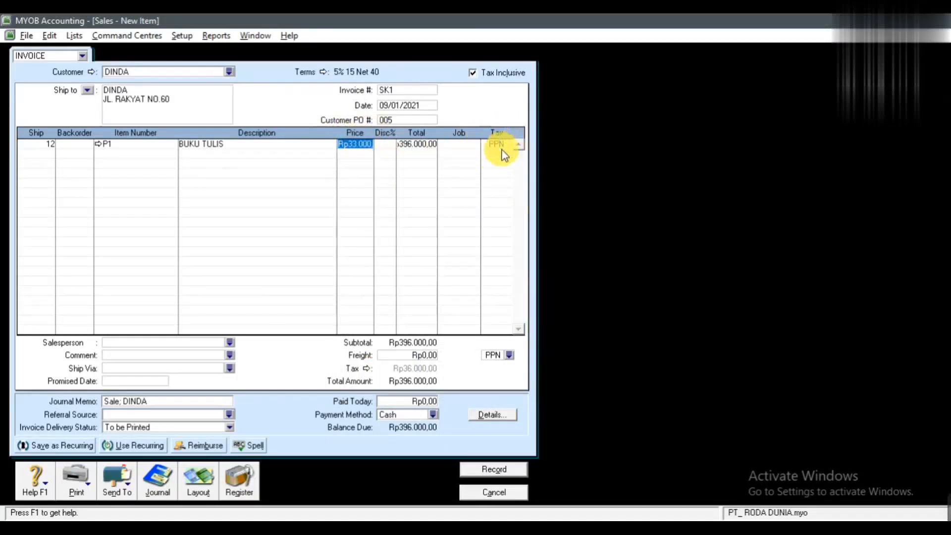
{"action": "key", "text": "alt+Tab"}
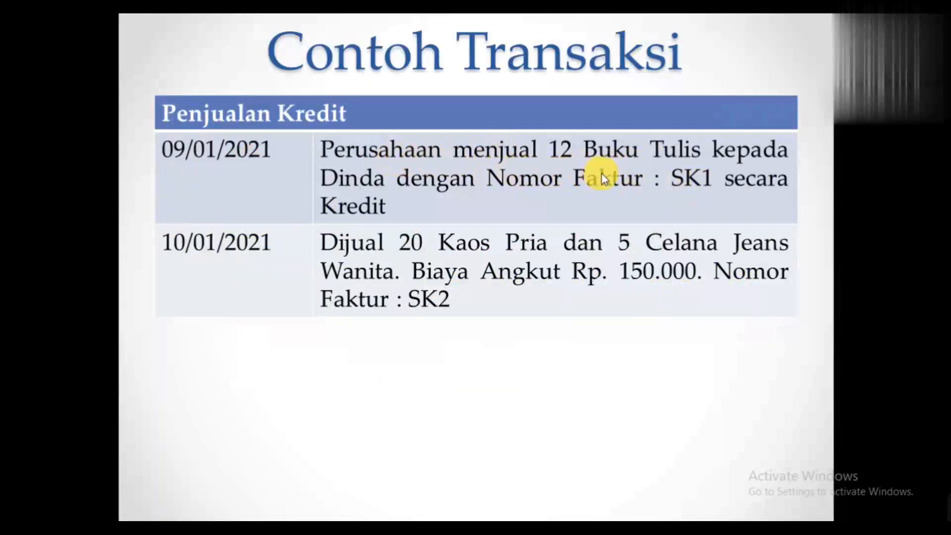
{"action": "key", "text": "alt+Tab"}
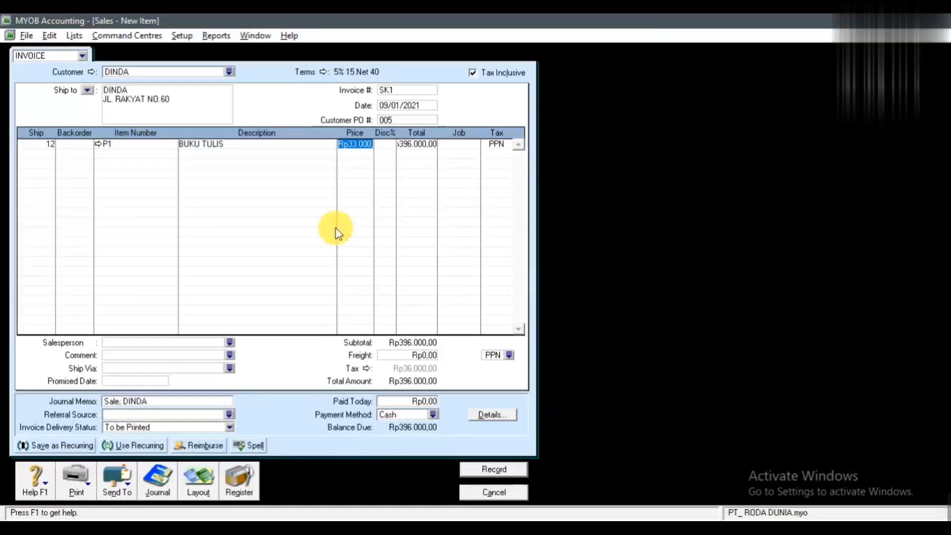
Set the freight tax code to N-T (Not Reportable) and record credit-sale invoice SK1.
{"action": "left_click", "coordinate": [508, 354]}
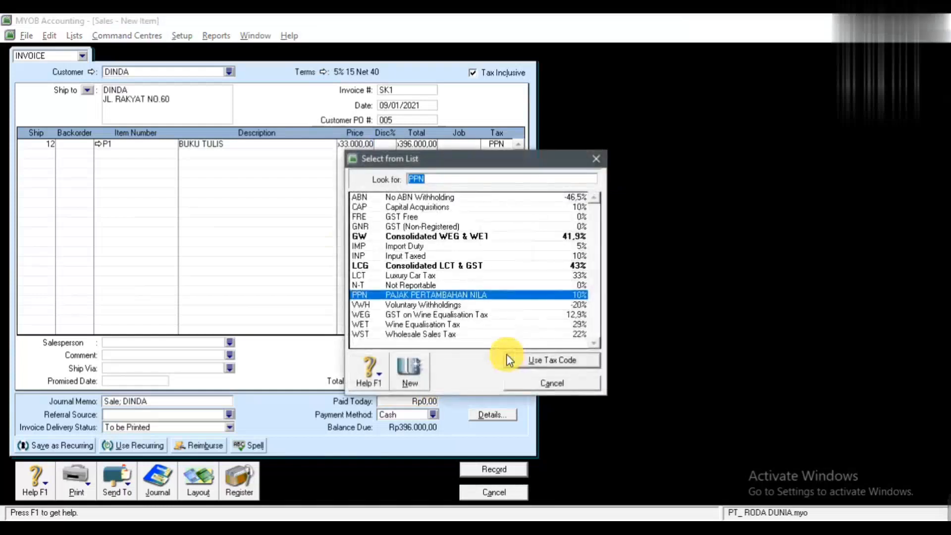
{"action": "left_click", "coordinate": [434, 286]}
{"action": "left_click", "coordinate": [531, 361]}
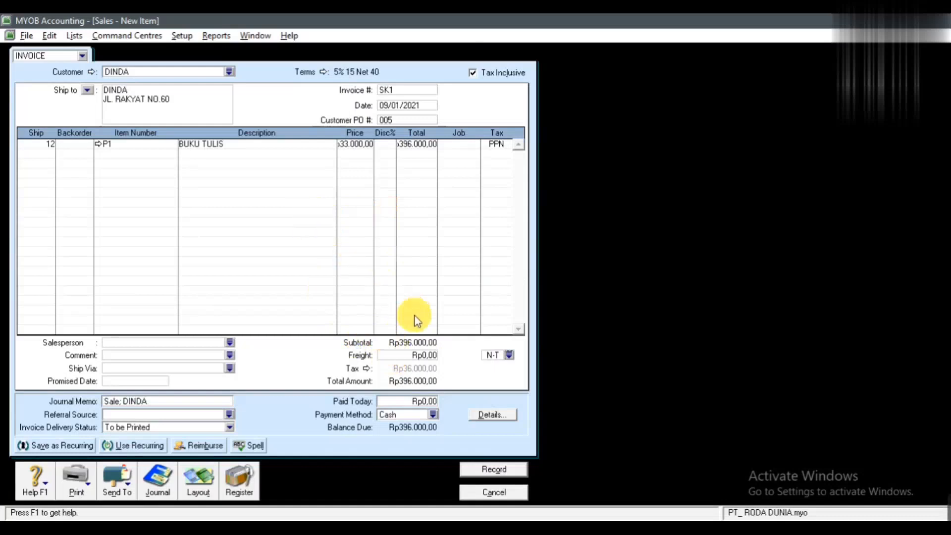
{"action": "left_click", "coordinate": [488, 467]}
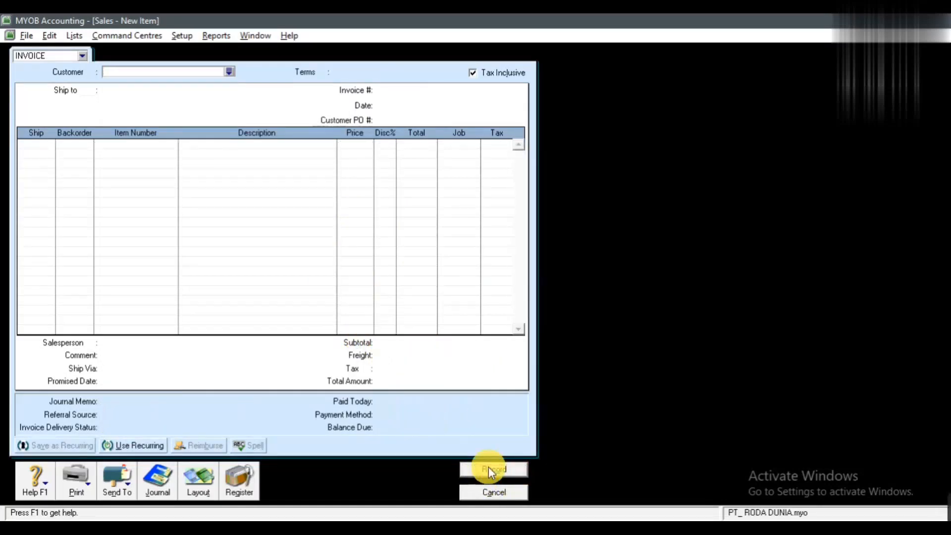
Check the slide for the 10/01/2021 credit sale, and assign the second listed customer to the new invoice without using the existing order.
{"action": "key", "text": "alt+Tab"}
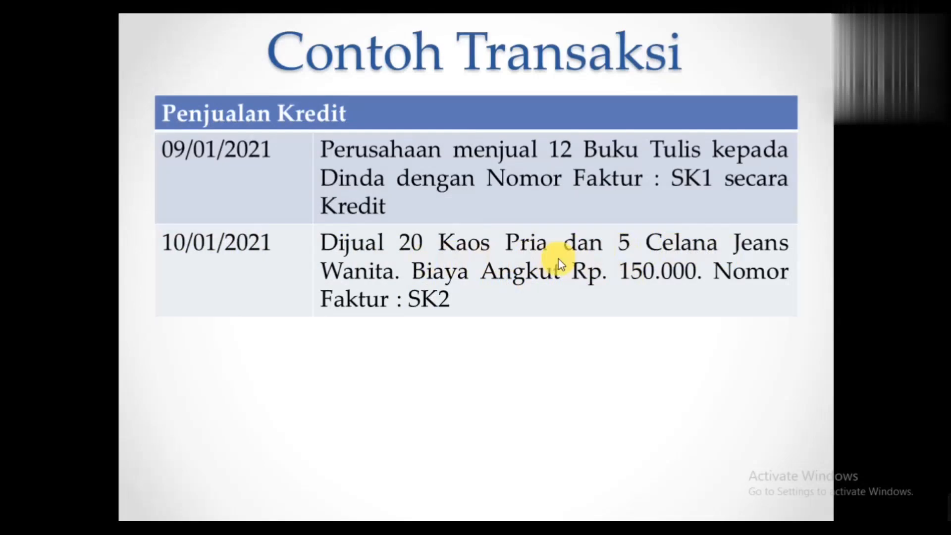
{"action": "key", "text": "alt+Tab"}
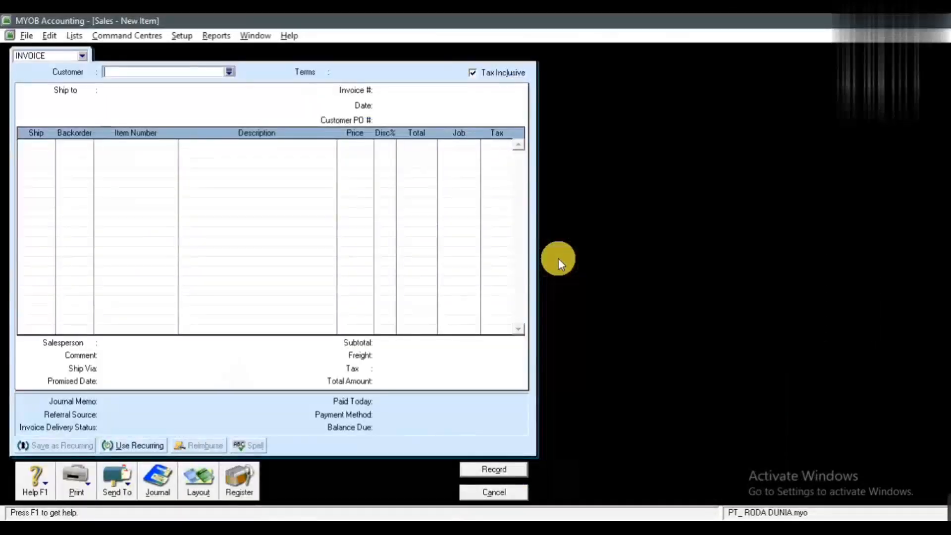
{"action": "left_click", "coordinate": [228, 71]}
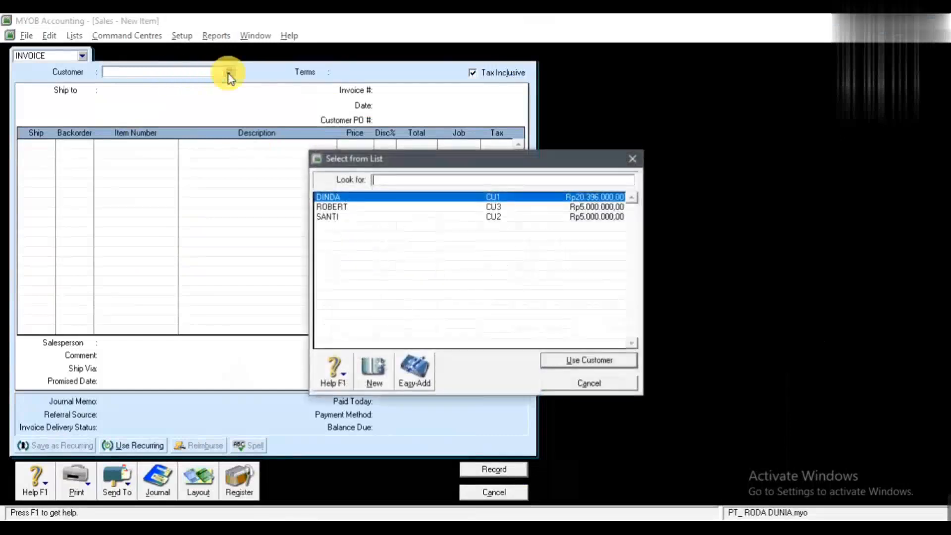
{"action": "left_click", "coordinate": [341, 209]}
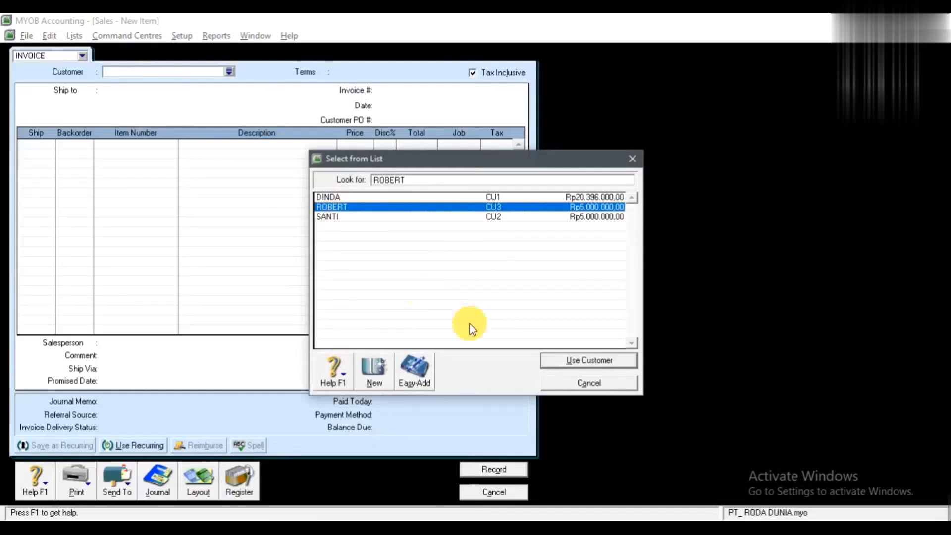
{"action": "left_click", "coordinate": [554, 360]}
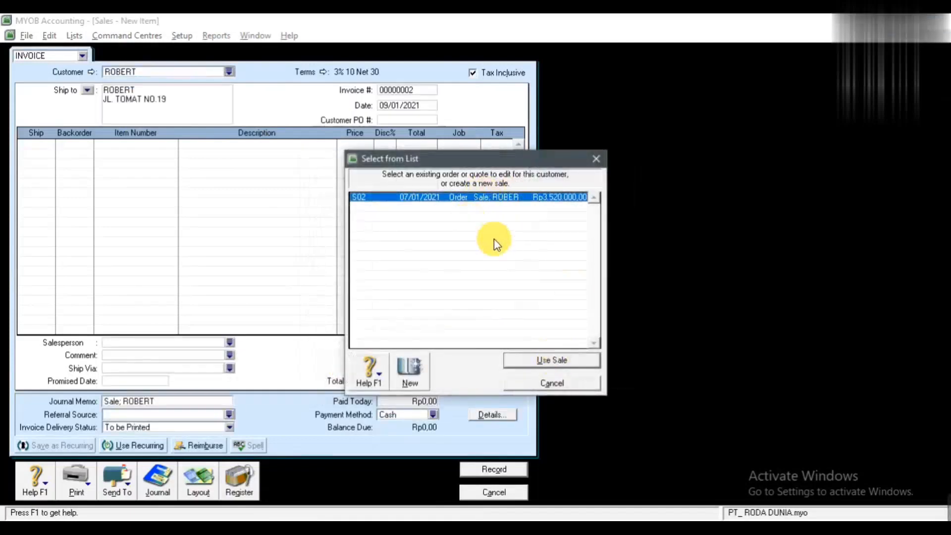
{"action": "left_click", "coordinate": [554, 382]}
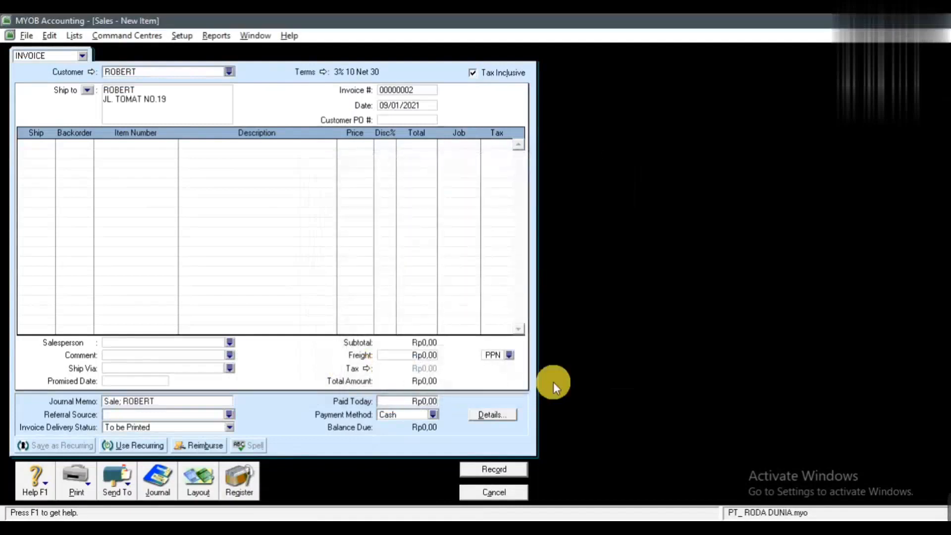
Set the invoice number to SK2, as given on the credit-sale slide.
{"action": "left_click", "coordinate": [418, 91]}
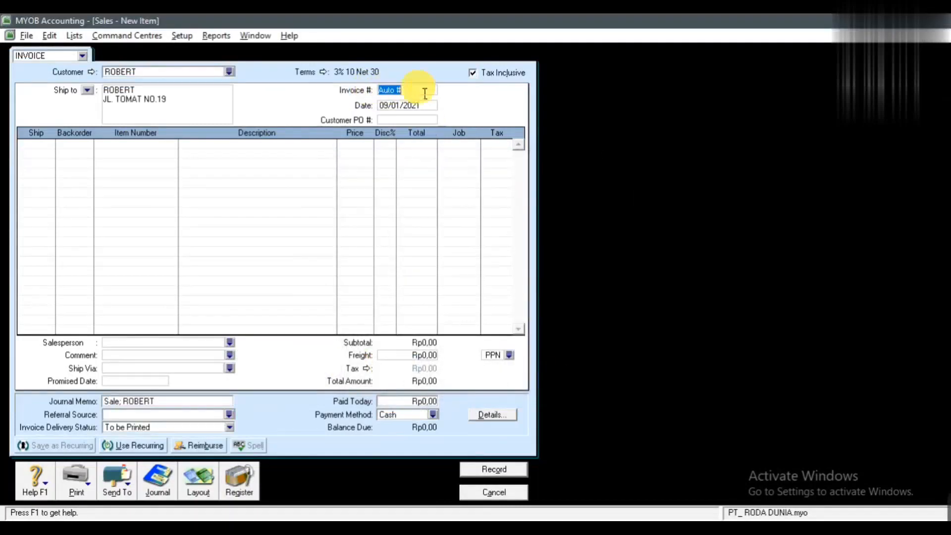
{"action": "key", "text": "alt+Tab"}
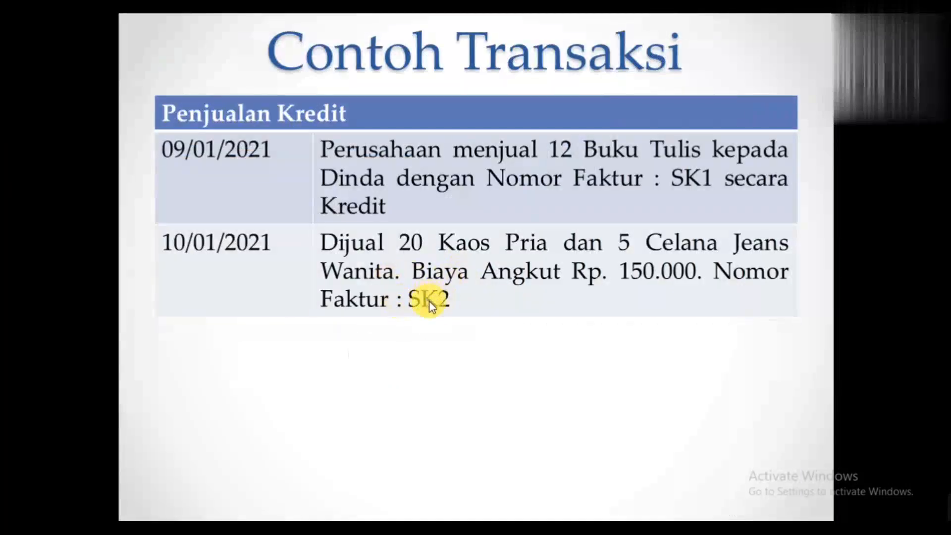
{"action": "key", "text": "alt+Tab"}
{"action": "type", "text": "SK2"}
{"action": "key", "text": "Tab"}
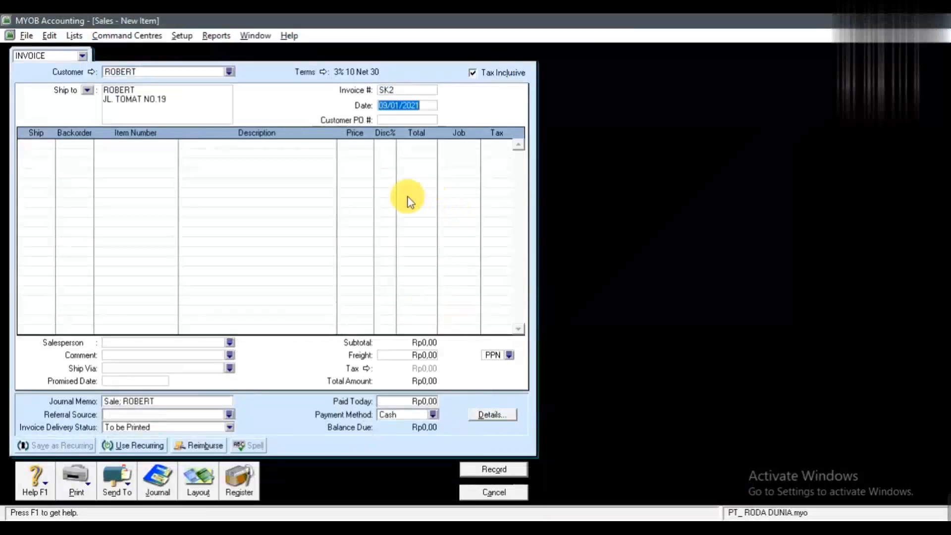
Set the invoice date to 10/01/2021 as listed on the slide, and fill in the customer's purchase order number.
{"action": "key", "text": "alt+Tab"}
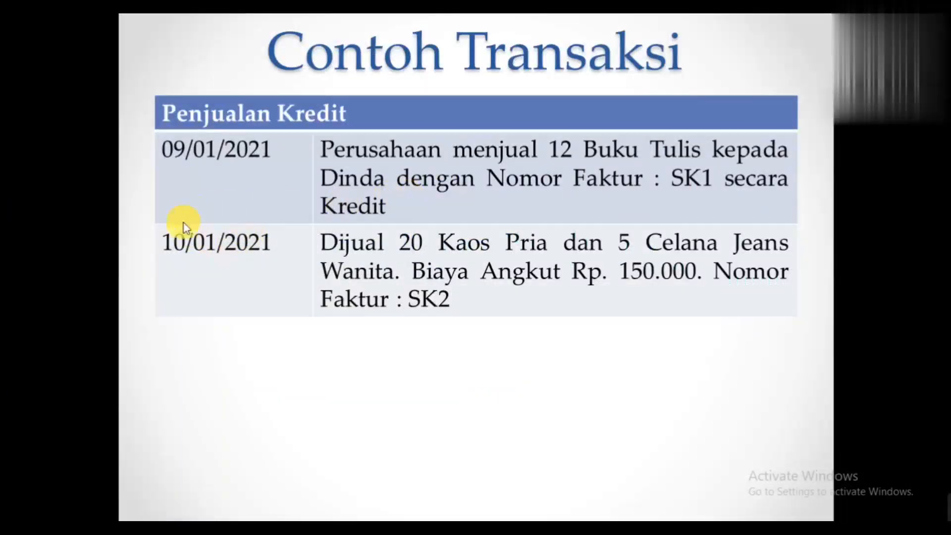
{"action": "key", "text": "alt+Tab"}
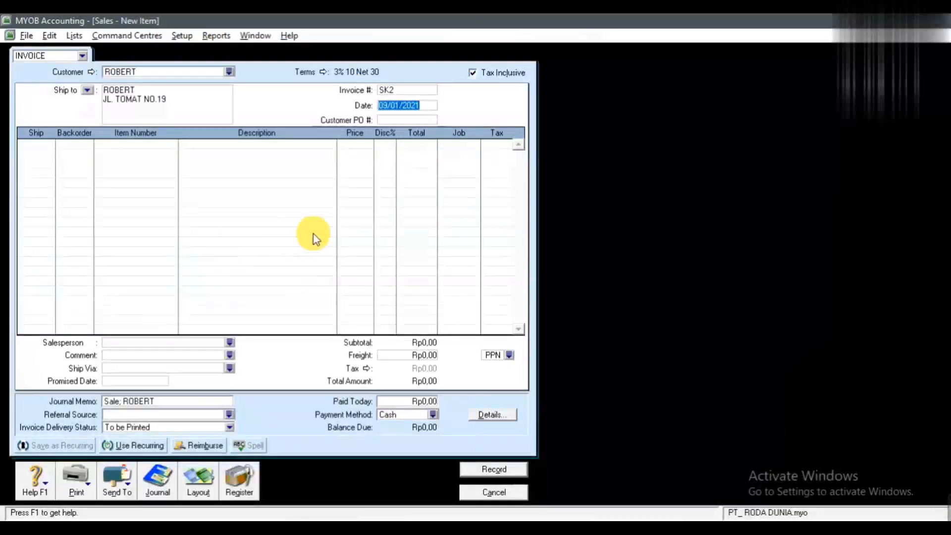
{"action": "type", "text": "10/0"}
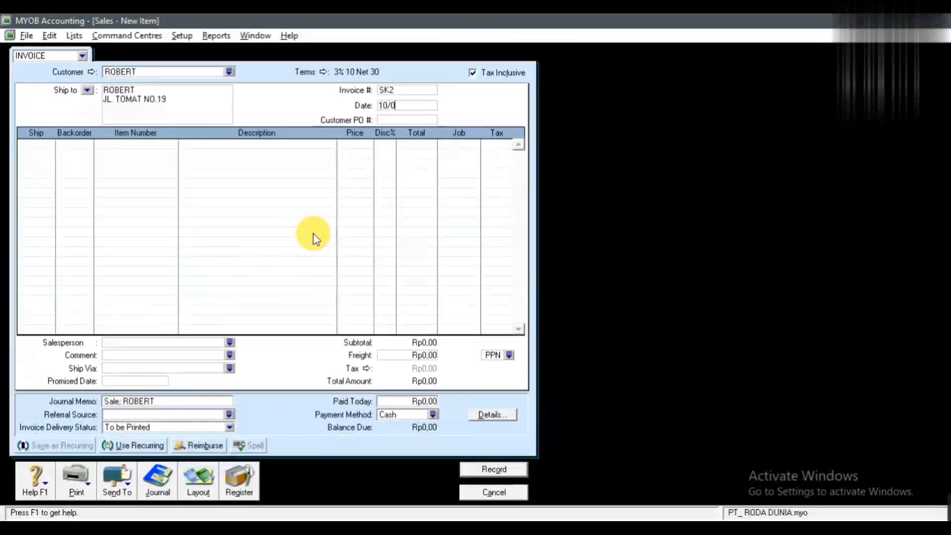
{"action": "type", "text": "1/2021"}
{"action": "key", "text": "Tab"}
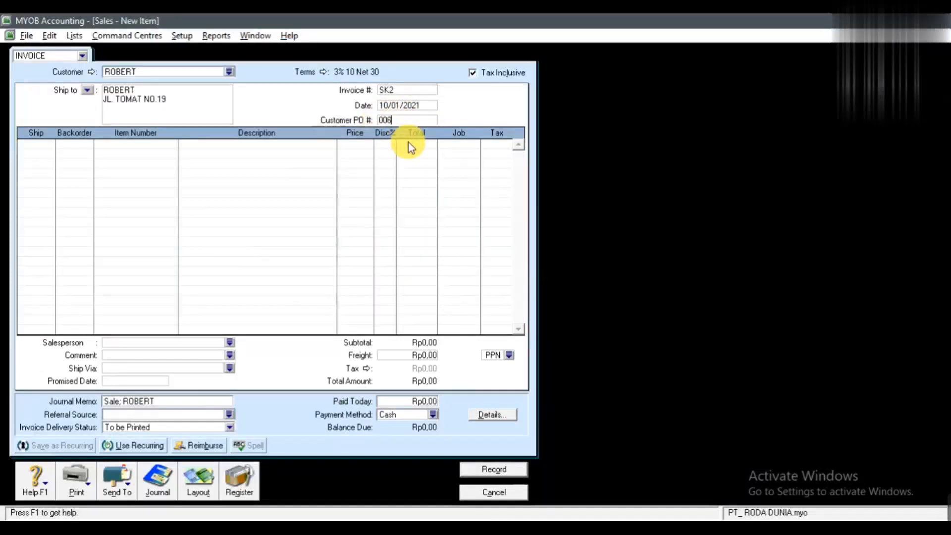
{"action": "key", "text": "Tab"}
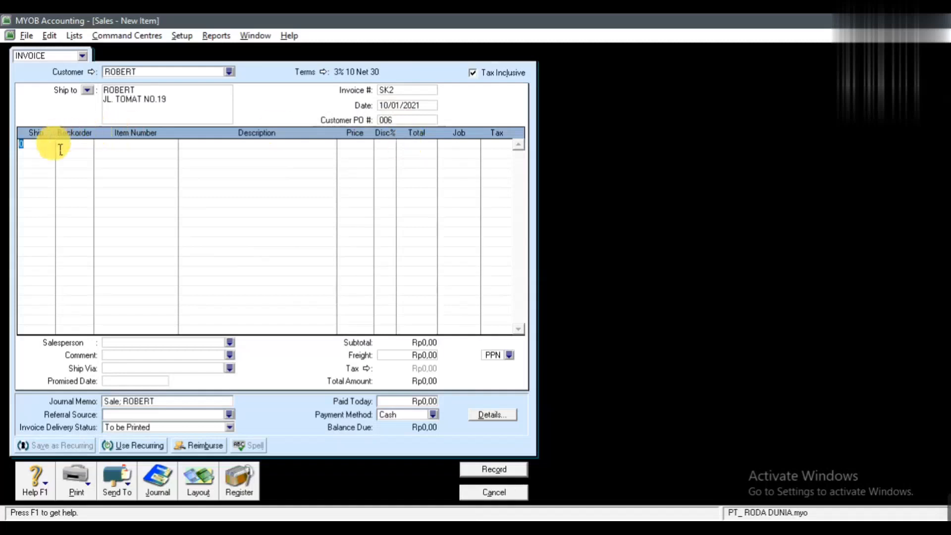
Check the items sold on the slide, and add an invoice line for 20 units of item P4, KAOS PRIA.
{"action": "key", "text": "alt+Tab"}
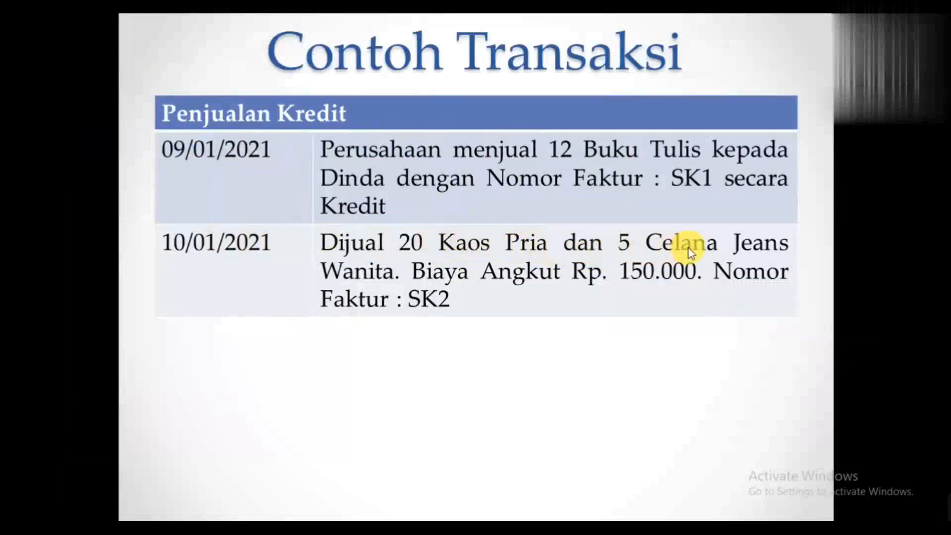
{"action": "key", "text": "alt+Tab"}
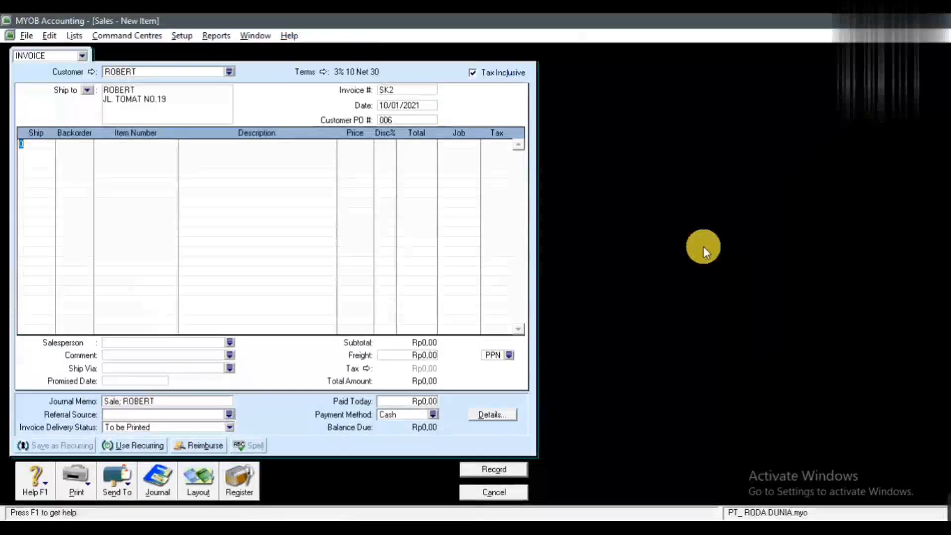
{"action": "type", "text": "20"}
{"action": "key", "text": "Tab"}
{"action": "key", "text": "Tab"}
{"action": "key", "text": "Tab"}
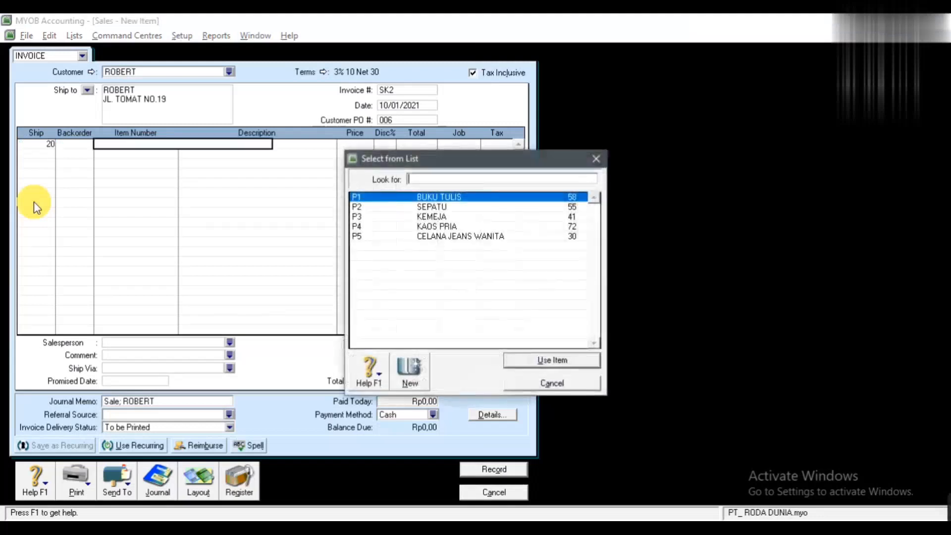
{"action": "left_click", "coordinate": [430, 225]}
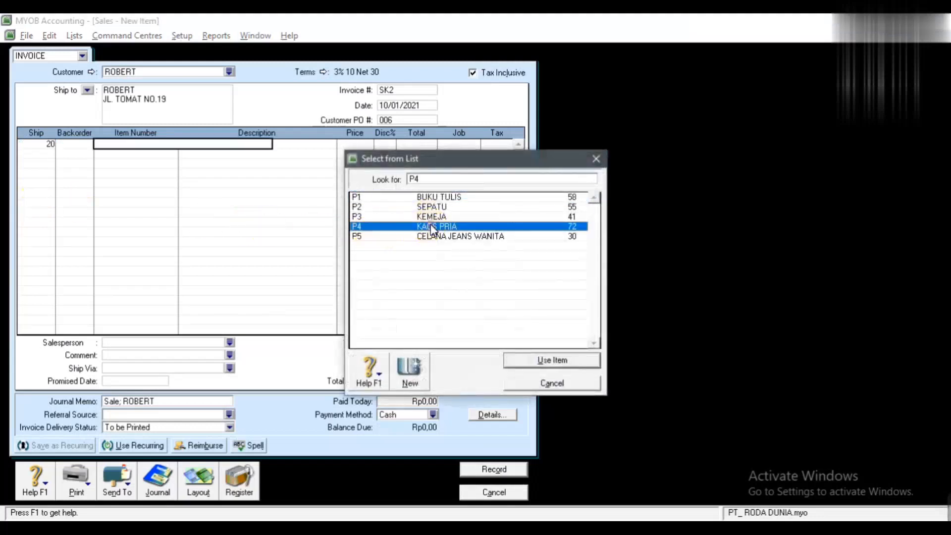
{"action": "left_click", "coordinate": [551, 360]}
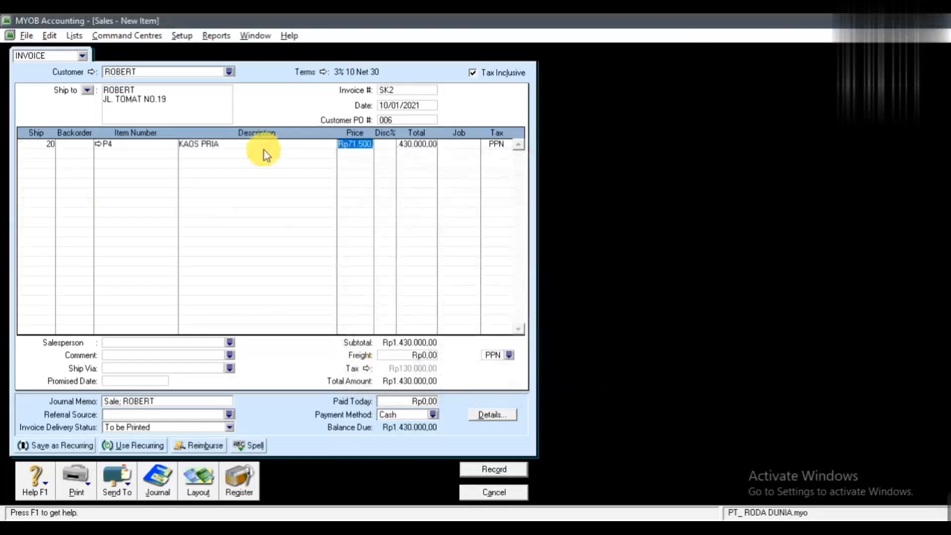
Add a second invoice line for 5 units of item P5, CELANA JEANS WANITA.
{"action": "left_click", "coordinate": [46, 153]}
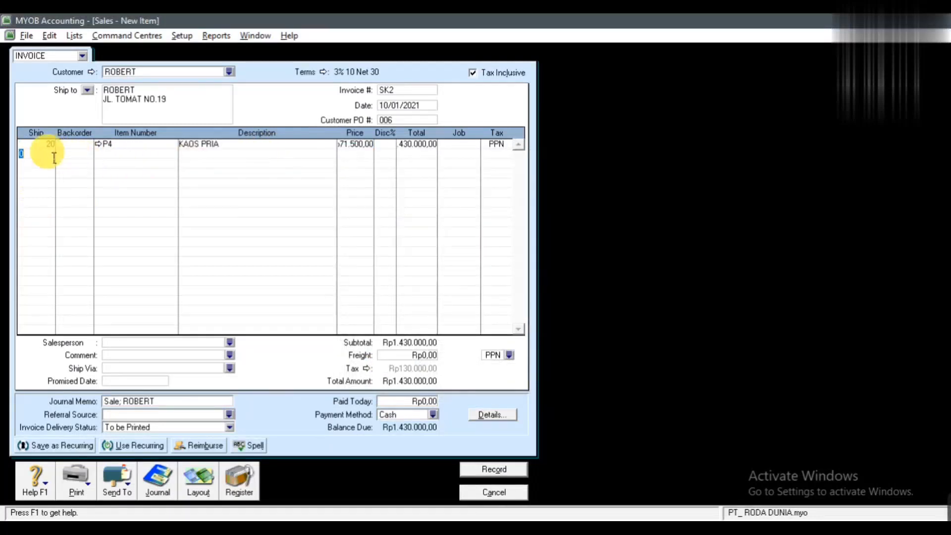
{"action": "key", "text": "Tab"}
{"action": "key", "text": "Tab"}
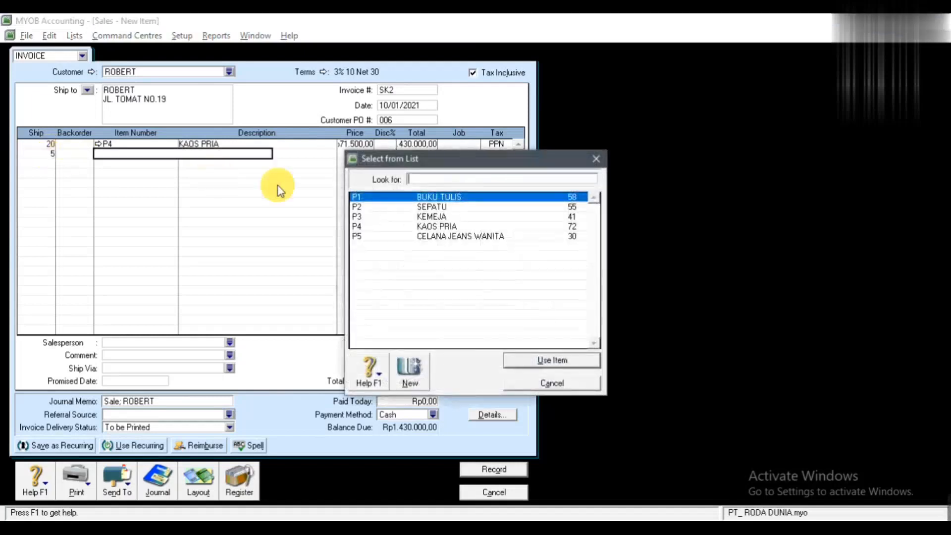
{"action": "left_click", "coordinate": [425, 237]}
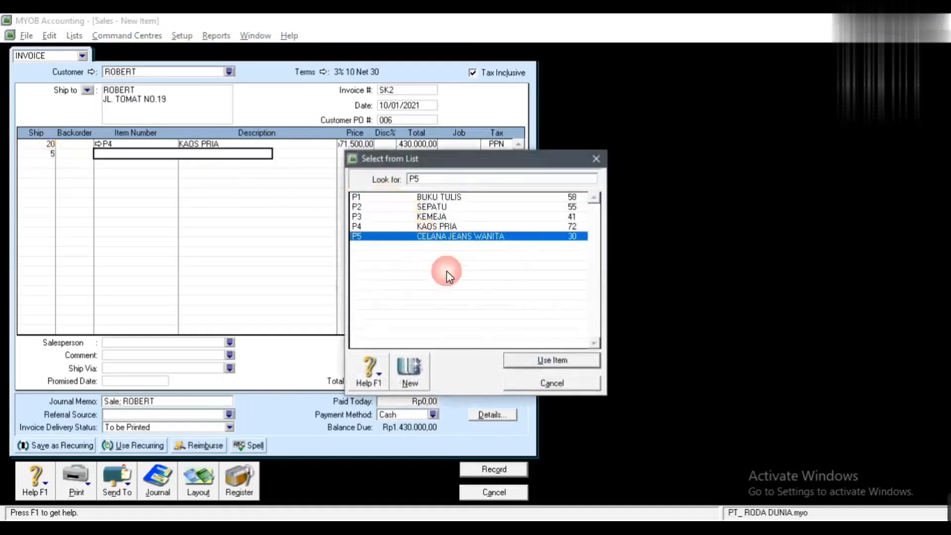
{"action": "left_click", "coordinate": [551, 362]}
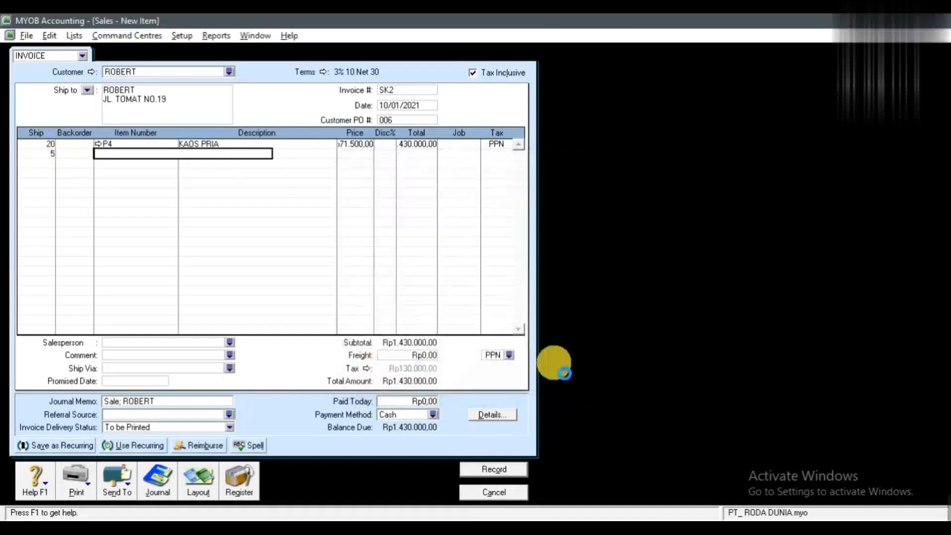
{"action": "key", "text": "Tab"}
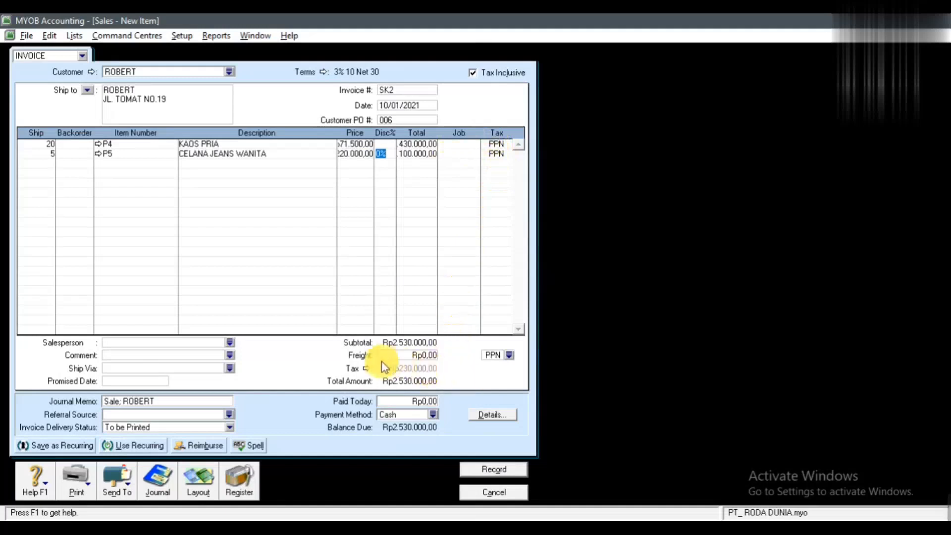
Set the freight tax code of invoice SK2 to N-T (Not Reportable).
{"action": "left_click", "coordinate": [509, 355]}
{"action": "left_click", "coordinate": [429, 287]}
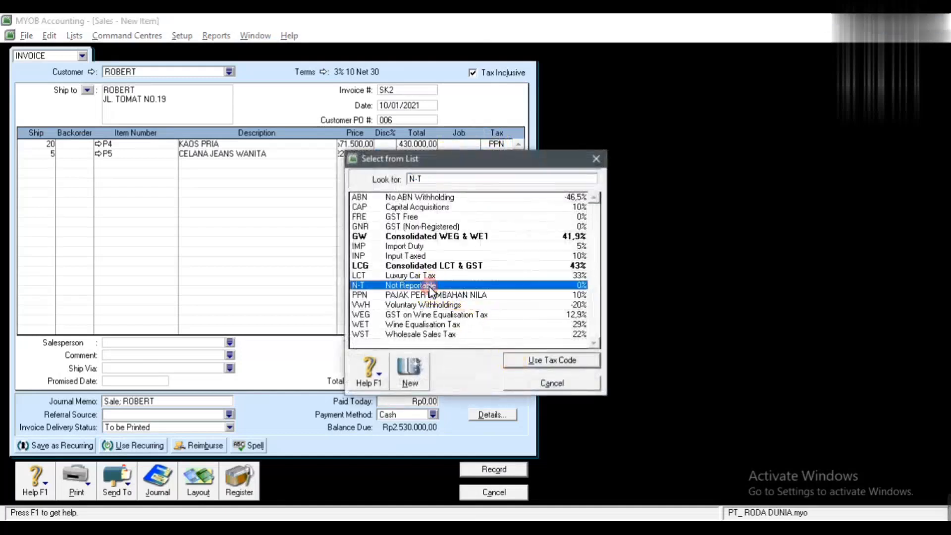
{"action": "left_click", "coordinate": [531, 355]}
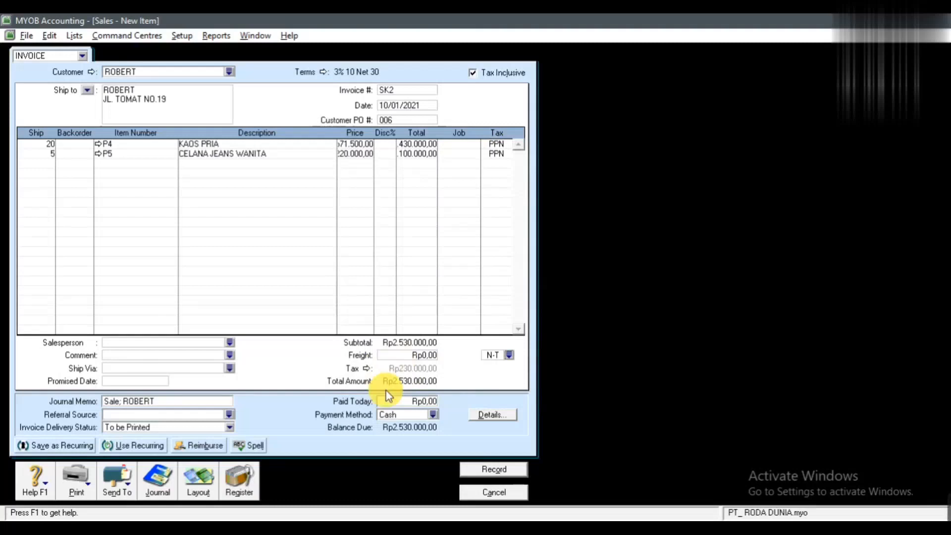
{"action": "left_click", "coordinate": [435, 414]}
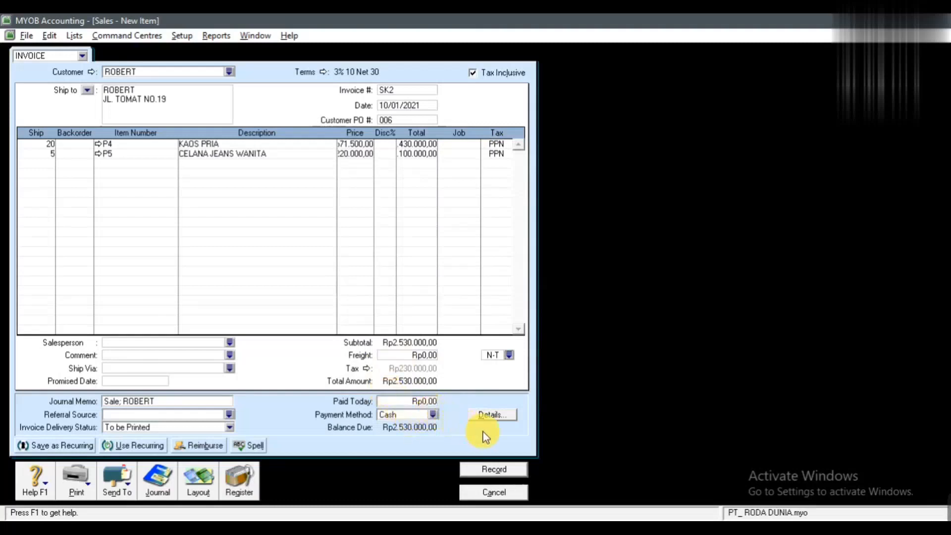
Set the freight charge of invoice SK2 to Rp150.000 and check it against the credit-sale slide.
{"action": "key", "text": "alt+Tab"}
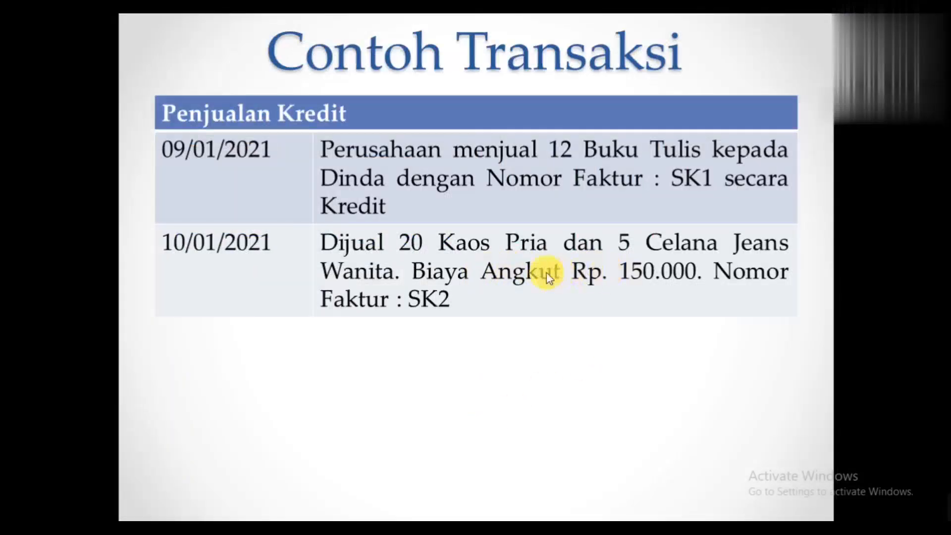
{"action": "key", "text": "alt+Tab"}
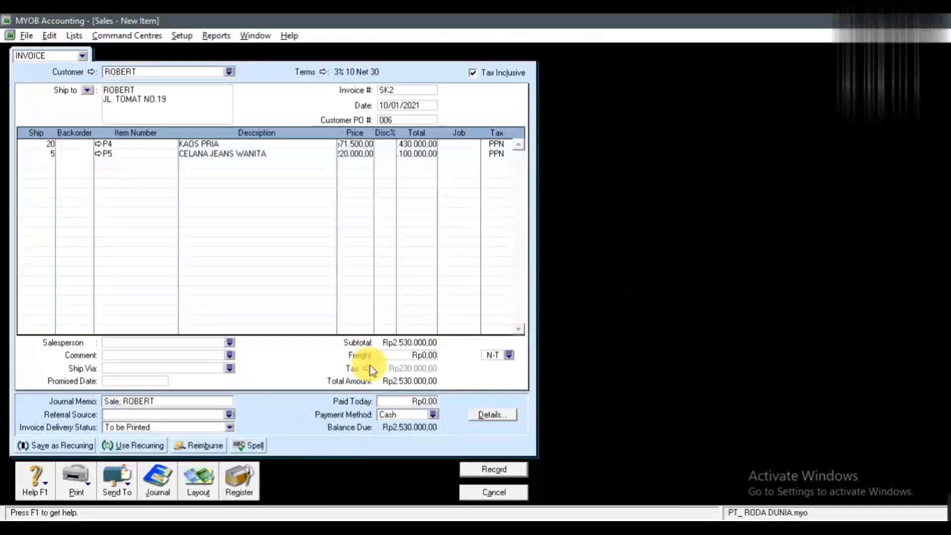
{"action": "left_click", "coordinate": [422, 355]}
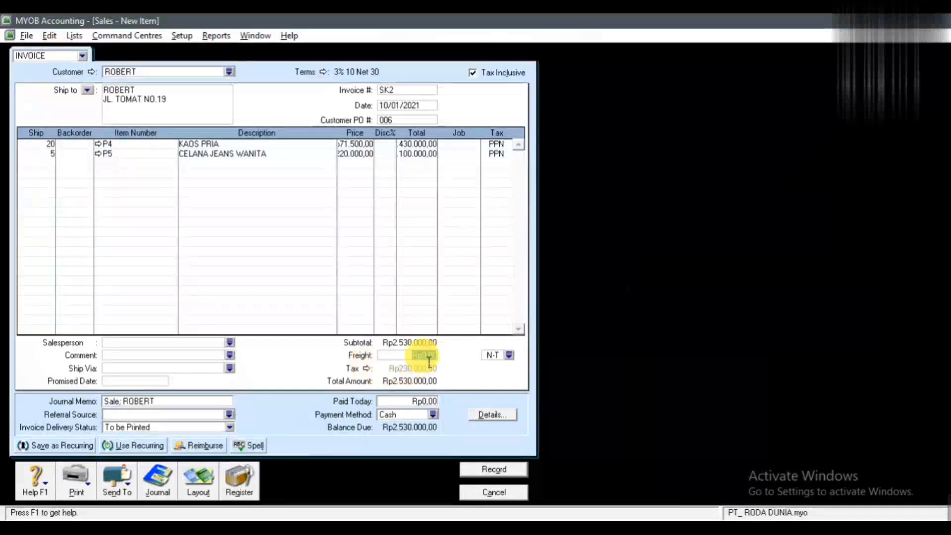
{"action": "type", "text": "150000"}
{"action": "key", "text": "Tab"}
{"action": "key", "text": "alt+Tab"}
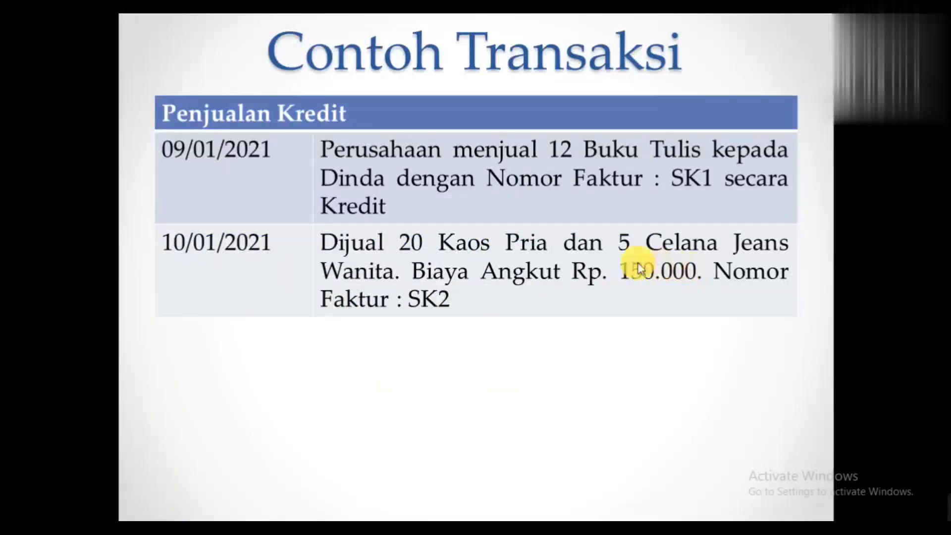
{"action": "key", "text": "alt+Tab"}
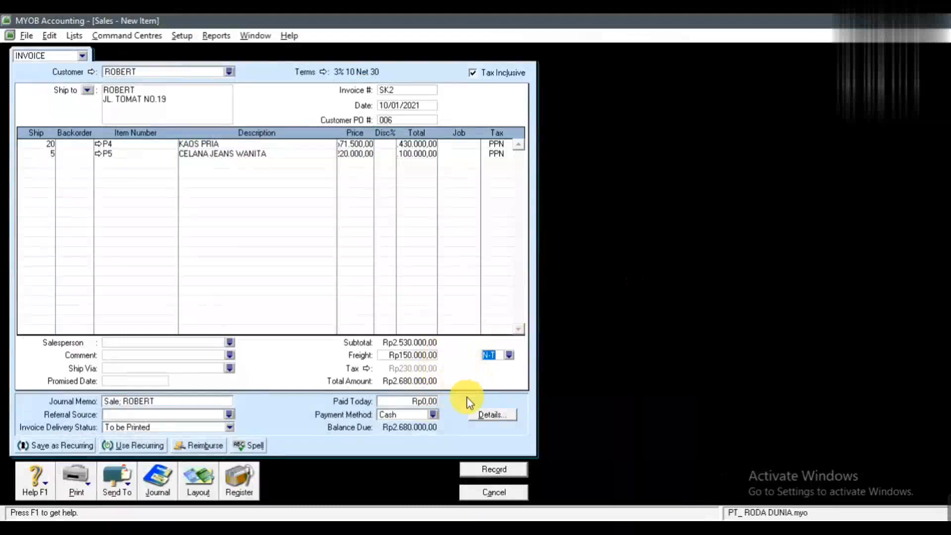
Record credit-sale invoice SK2 and close the sales entry window.
{"action": "left_click", "coordinate": [491, 471]}
{"action": "left_click", "coordinate": [495, 470]}
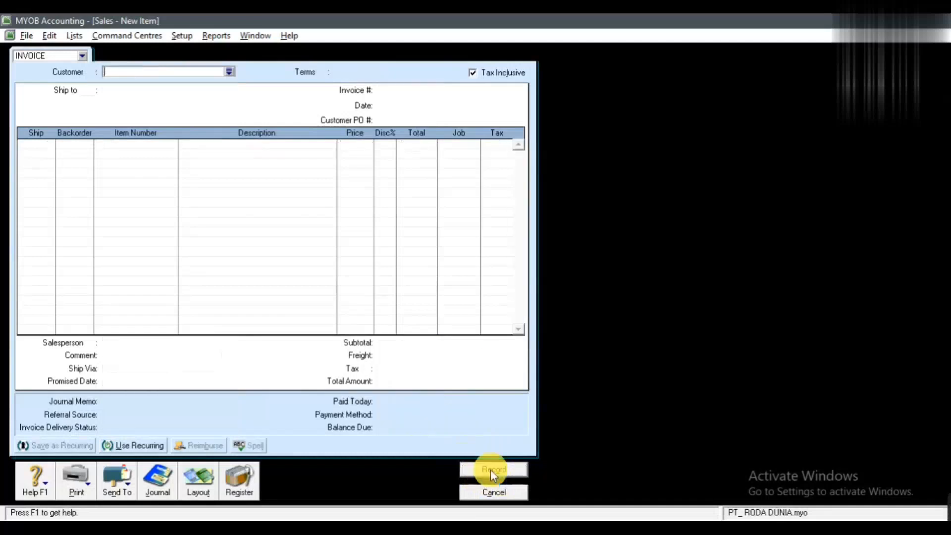
{"action": "left_click", "coordinate": [497, 490]}
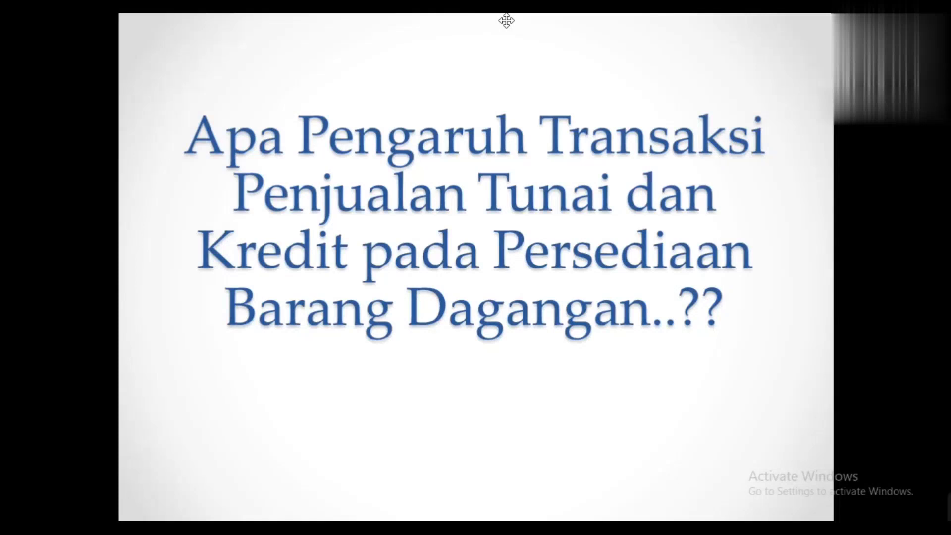
View the initial inventory slide, open the Items List in MYOB Accounting, and compare the on-hand quantity of P1, BUKU TULIS, with the slide's stock.
{"action": "key", "text": "Right"}
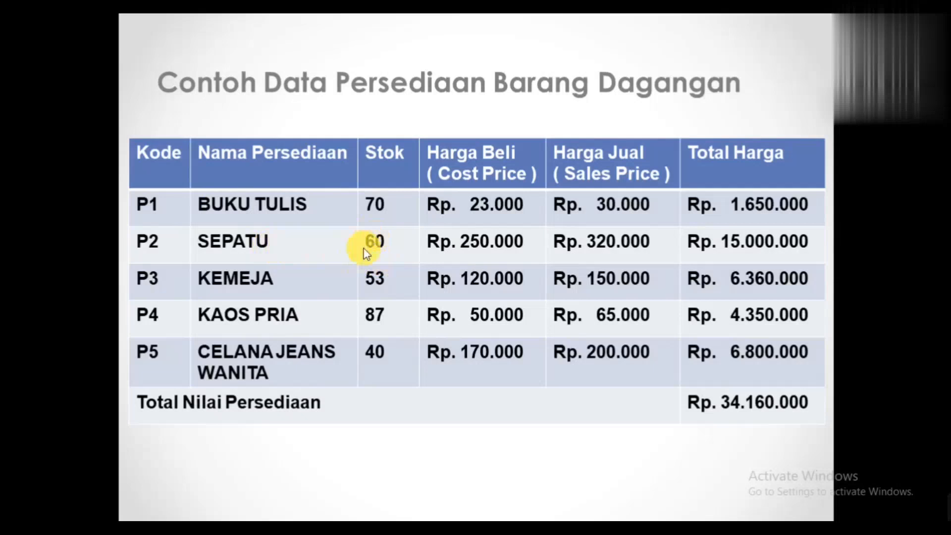
{"action": "key", "text": "alt+Tab"}
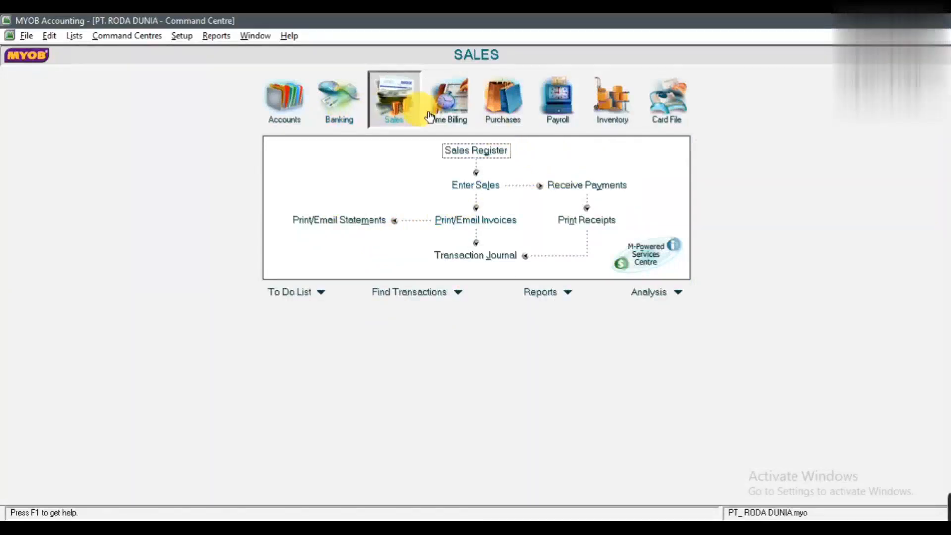
{"action": "left_click", "coordinate": [611, 112]}
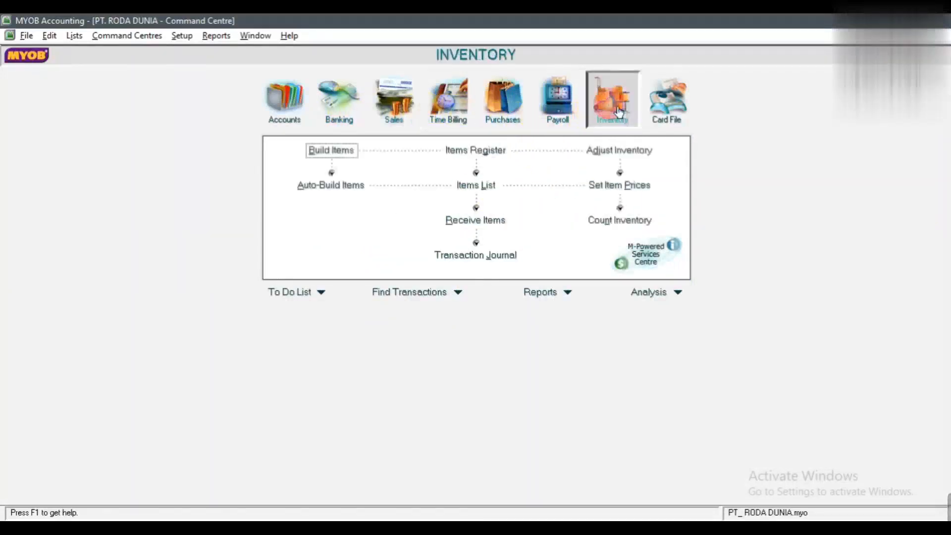
{"action": "left_click", "coordinate": [479, 187]}
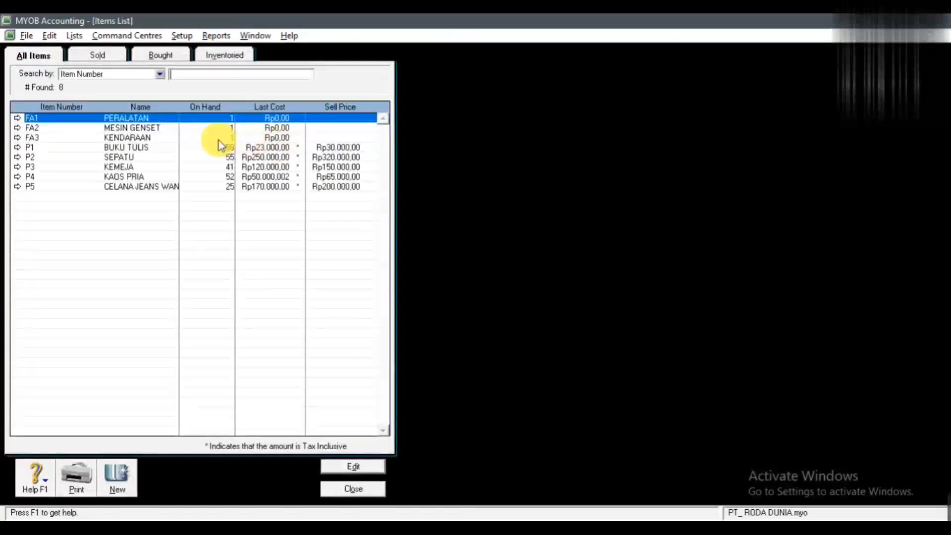
{"action": "left_click", "coordinate": [118, 147]}
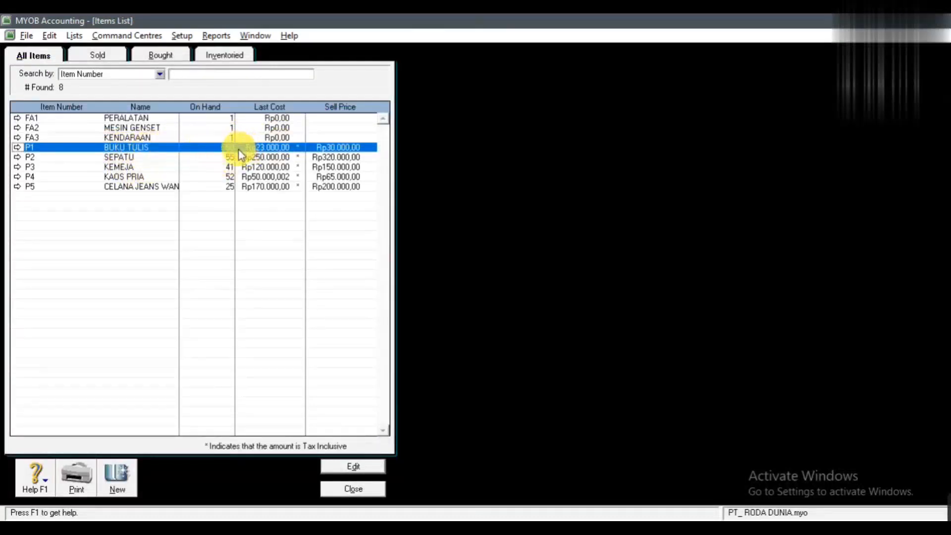
{"action": "key", "text": "alt+Tab"}
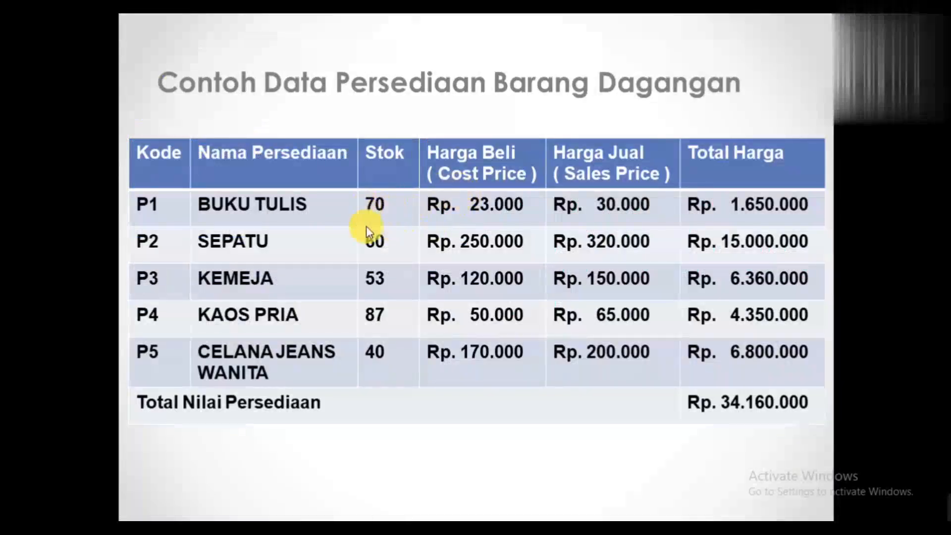
{"action": "key", "text": "alt+Tab"}
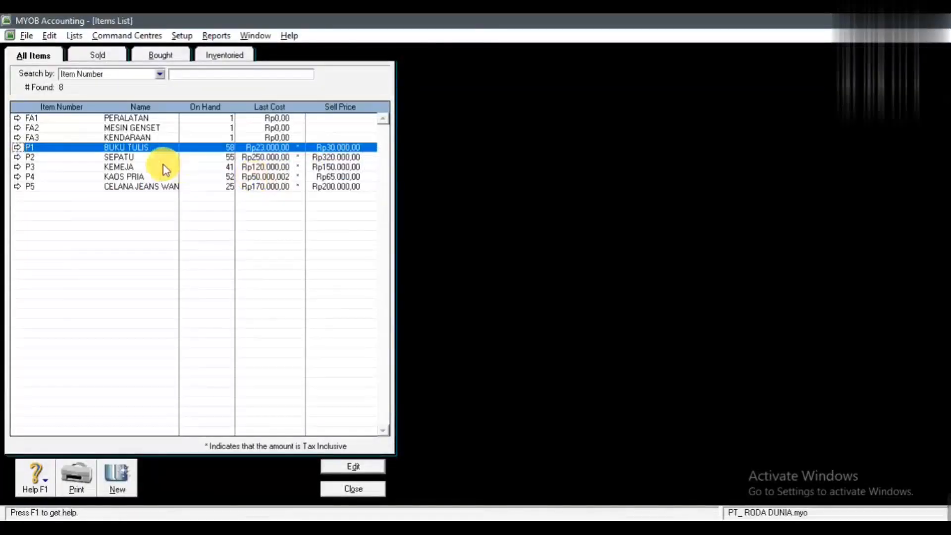
Compare the on-hand quantity of item P2, SEPATU, with the slide's stock figure, and close the Items List.
{"action": "left_click", "coordinate": [131, 157]}
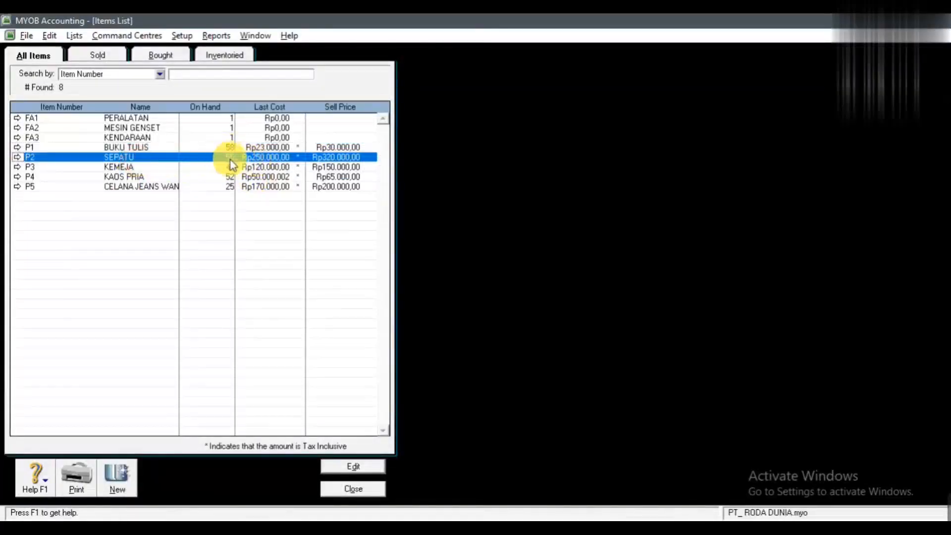
{"action": "key", "text": "alt+Tab"}
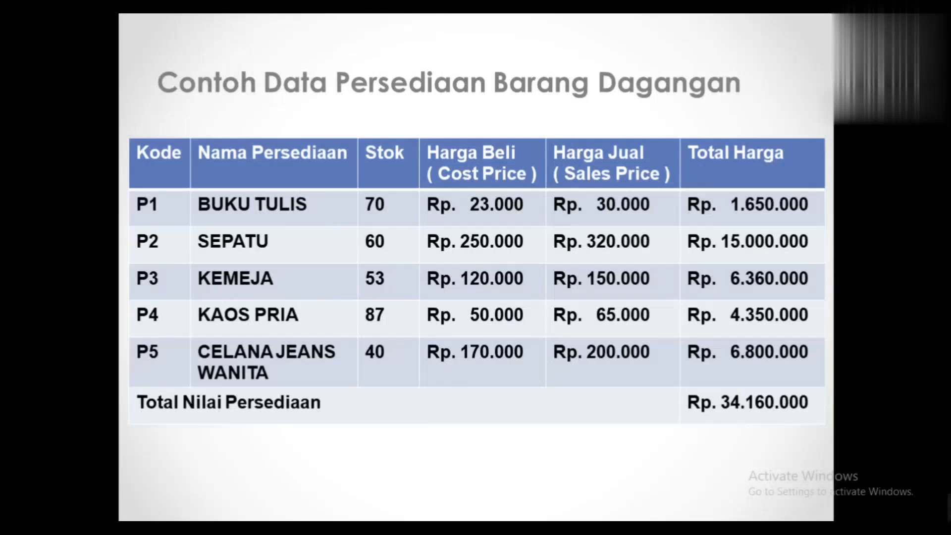
{"action": "key", "text": "alt+Tab"}
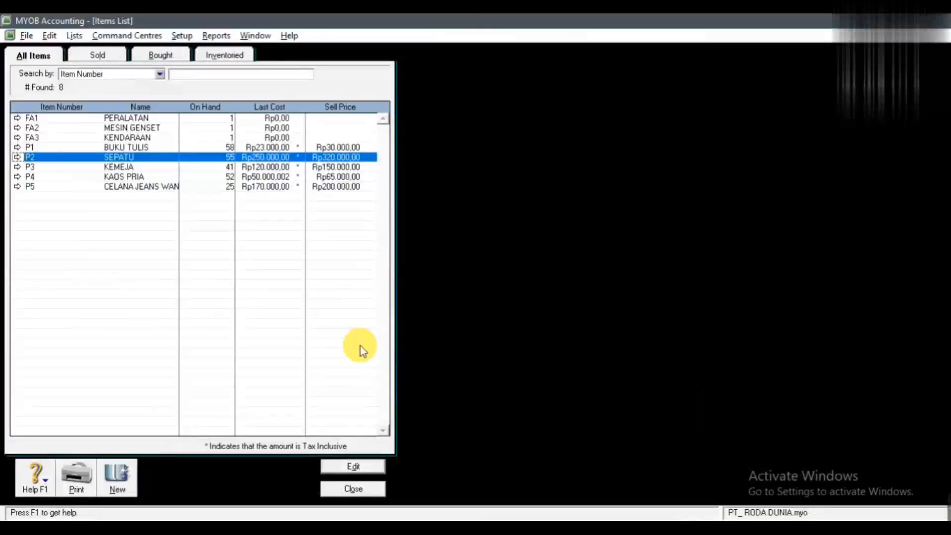
{"action": "left_click", "coordinate": [353, 488]}
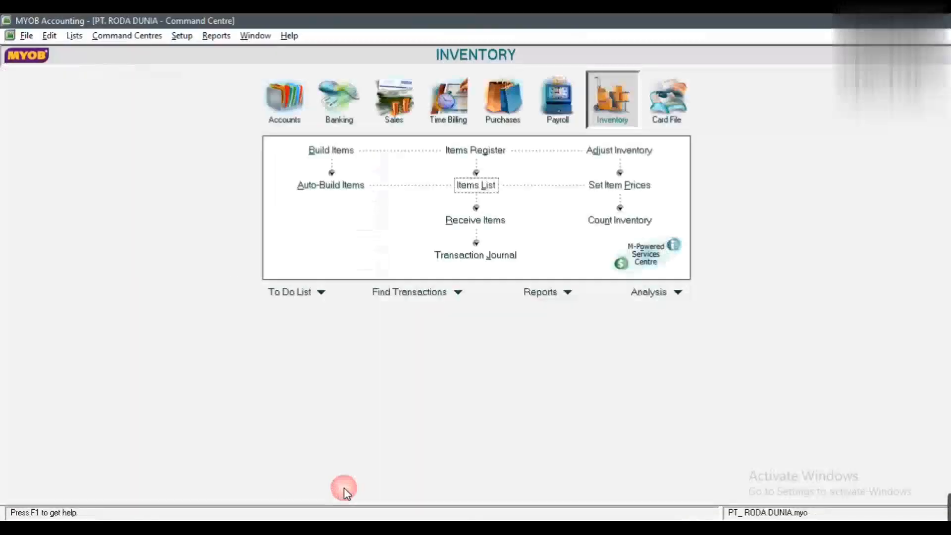